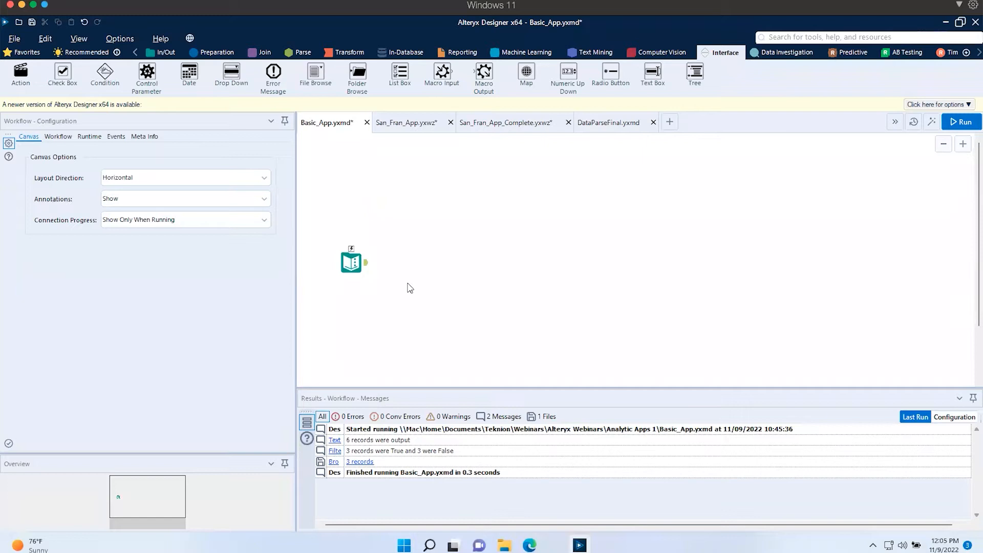
# Step: Add a Filter tool to the workflow, connected to the output of the Text Input tool
pyautogui.click(352, 263)
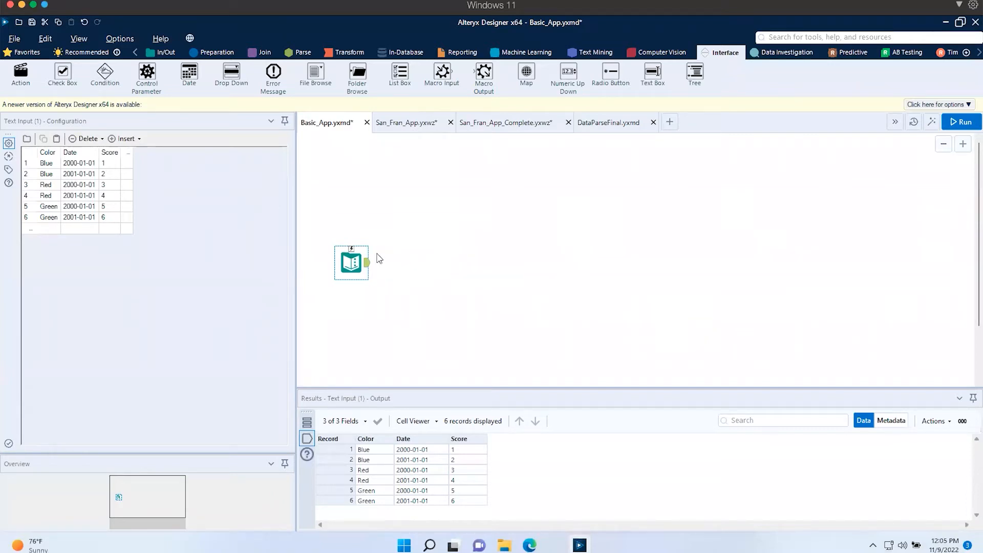
pyautogui.click(221, 51)
pyautogui.moveTo(91, 81); pyautogui.dragTo(418, 262)
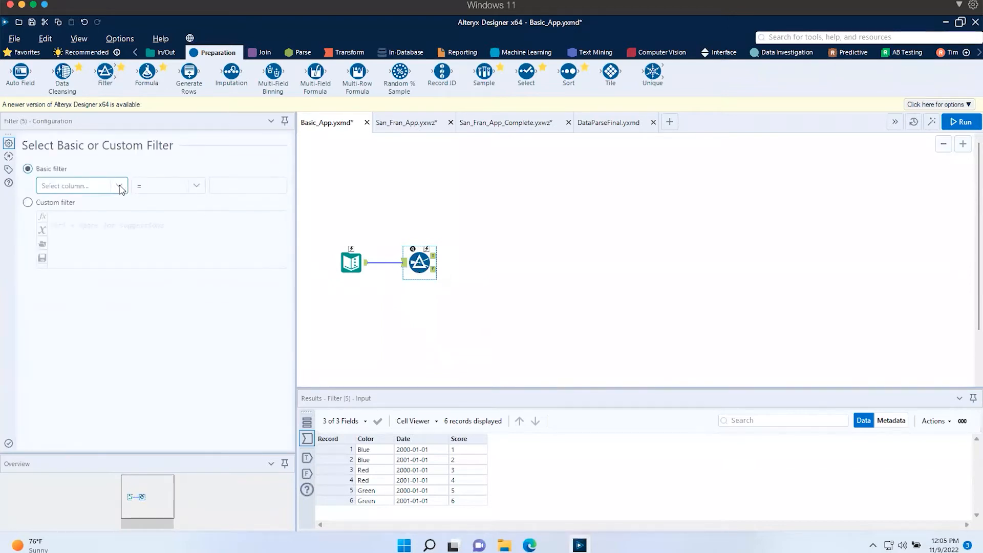
# Step: Configure the Filter's basic condition to keep records where Score is < 3
pyautogui.click(60, 186)
pyautogui.click(76, 225)
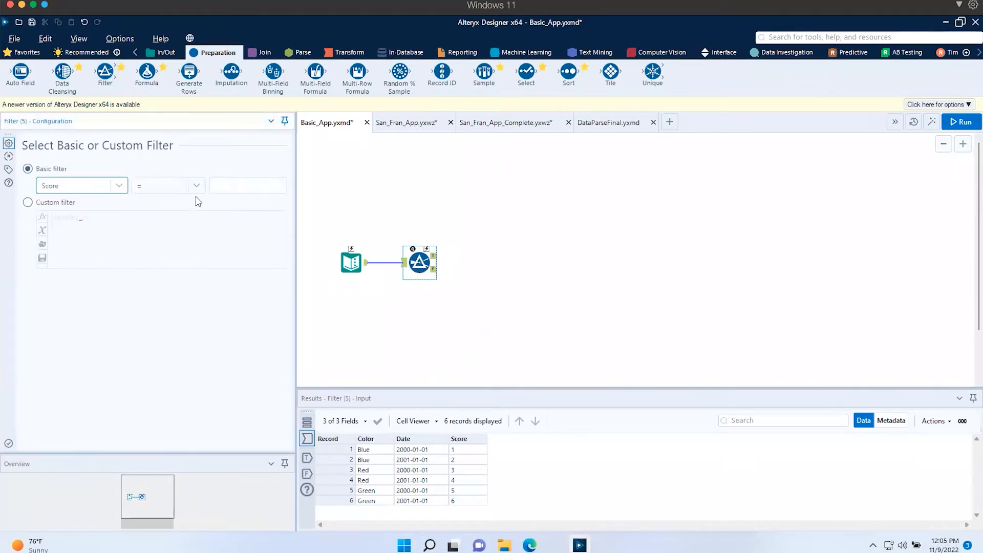
pyautogui.click(196, 186)
pyautogui.click(150, 224)
pyautogui.click(248, 184)
pyautogui.write('3')
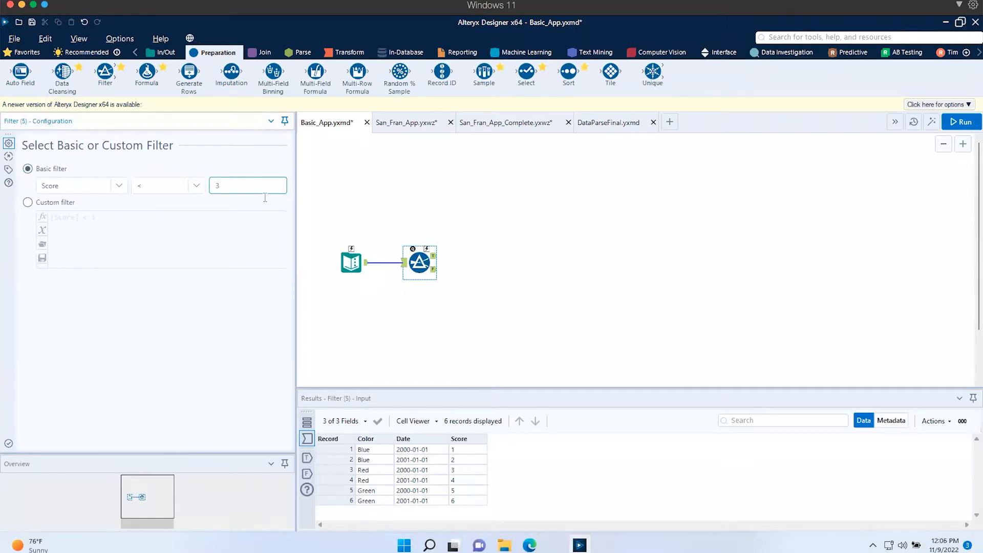
pyautogui.click(536, 344)
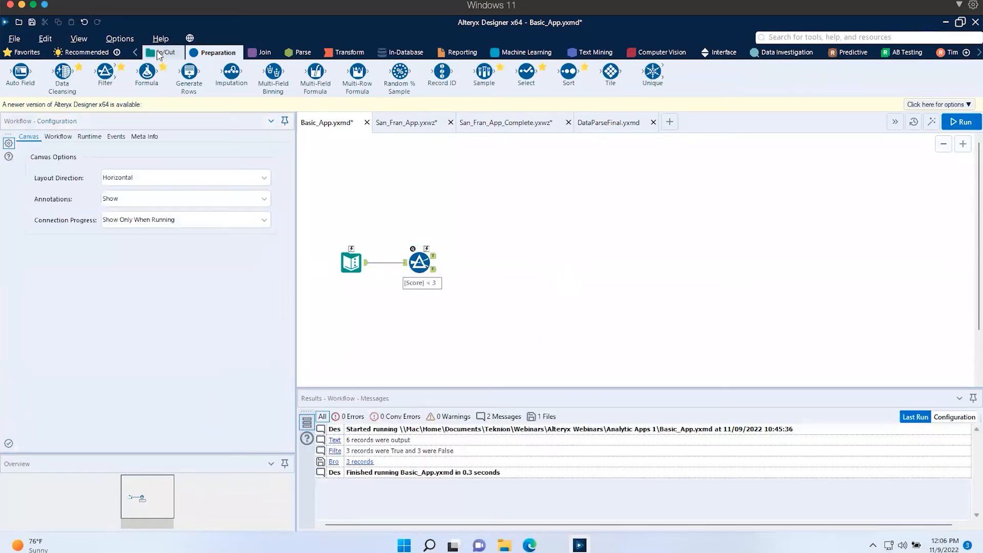
# Step: Connect a Browse tool to the Filter's True output and run the workflow
pyautogui.click(163, 51)
pyautogui.moveTo(62, 73); pyautogui.dragTo(481, 257)
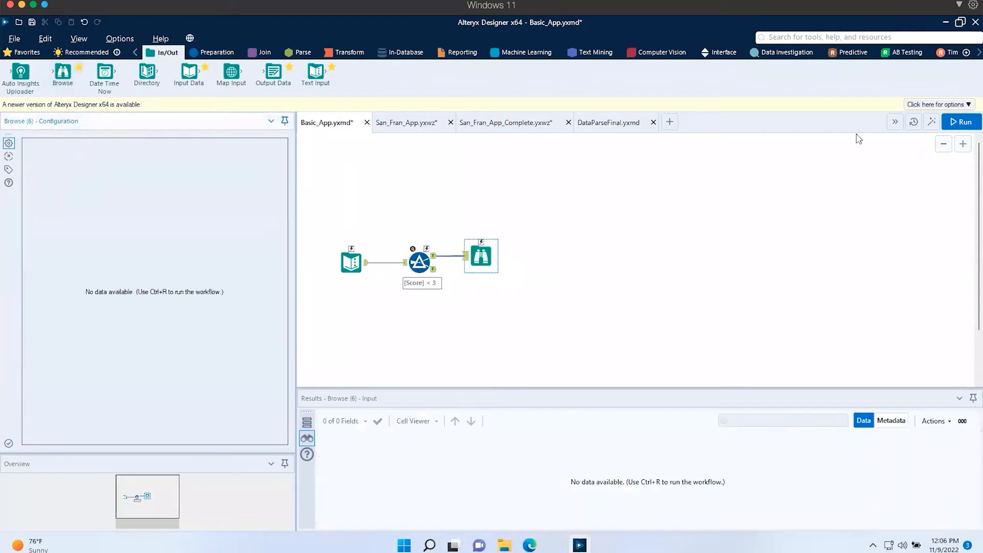
pyautogui.hotkey('ctrl', 'r')
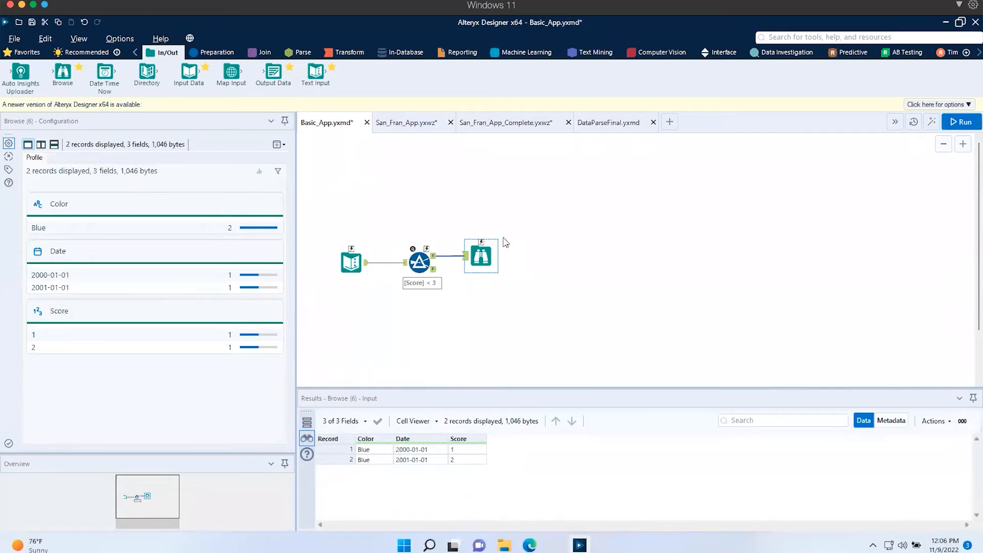
# Step: Change the Filter's comparison value to 4, rerun the workflow and show the Browse tool's results
pyautogui.click(419, 260)
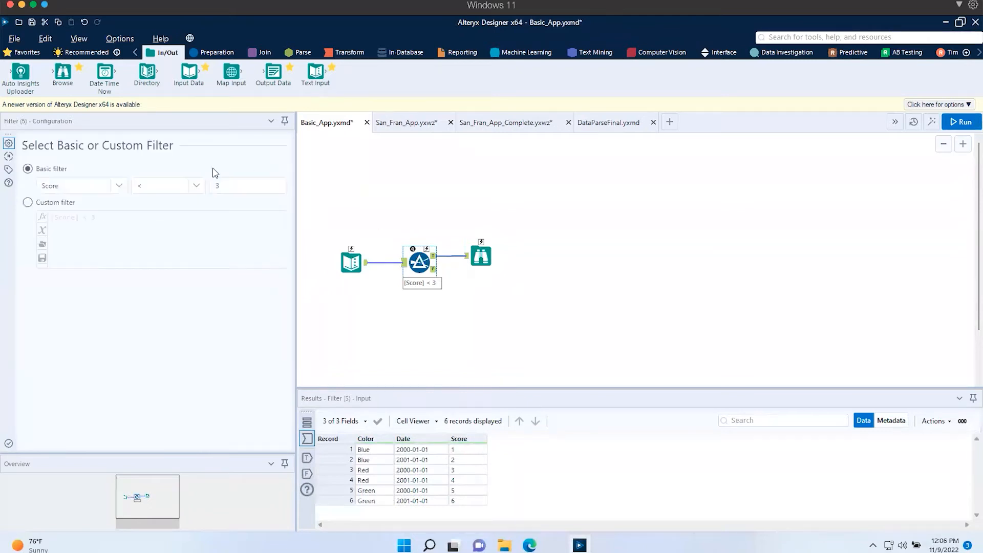
pyautogui.moveTo(238, 185); pyautogui.dragTo(209, 184)
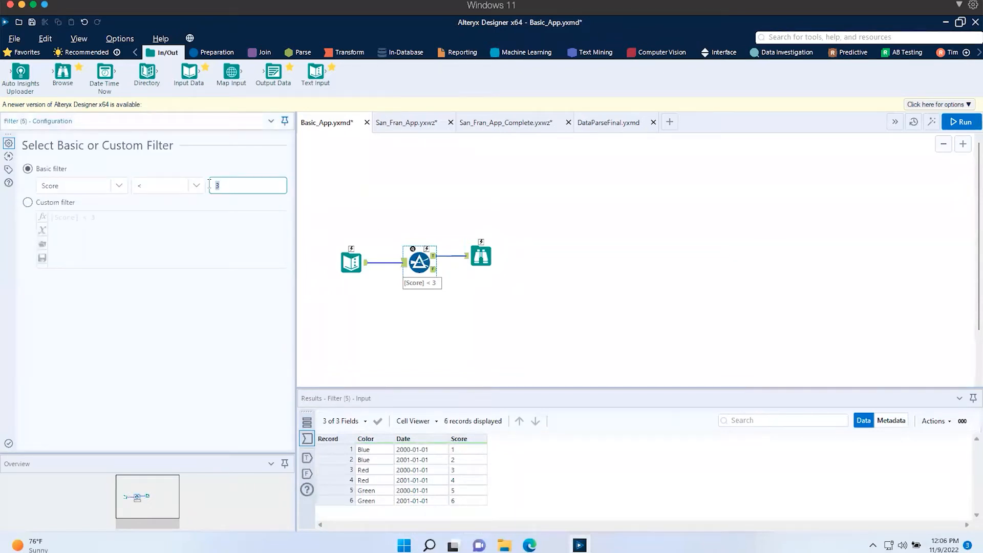
pyautogui.press('BackSpace')
pyautogui.write('4')
pyautogui.click(963, 122)
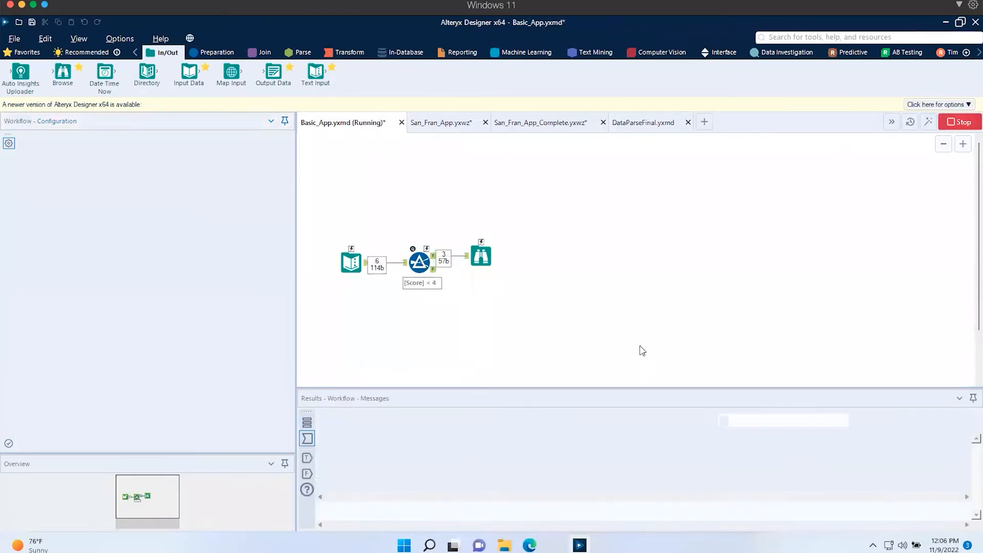
pyautogui.click(484, 256)
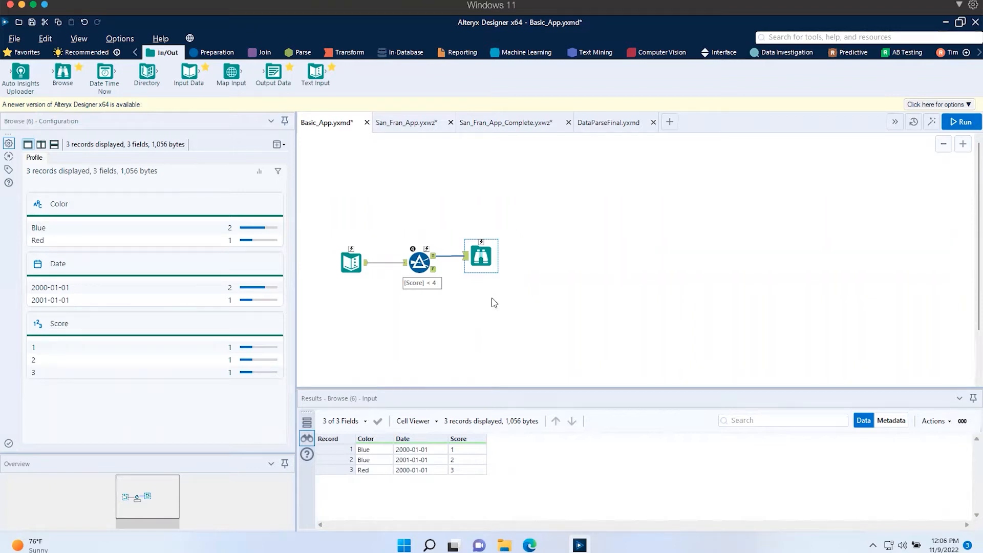
# Step: Place a Numeric Up Down interface tool on the canvas directly above the Filter
pyautogui.click(723, 54)
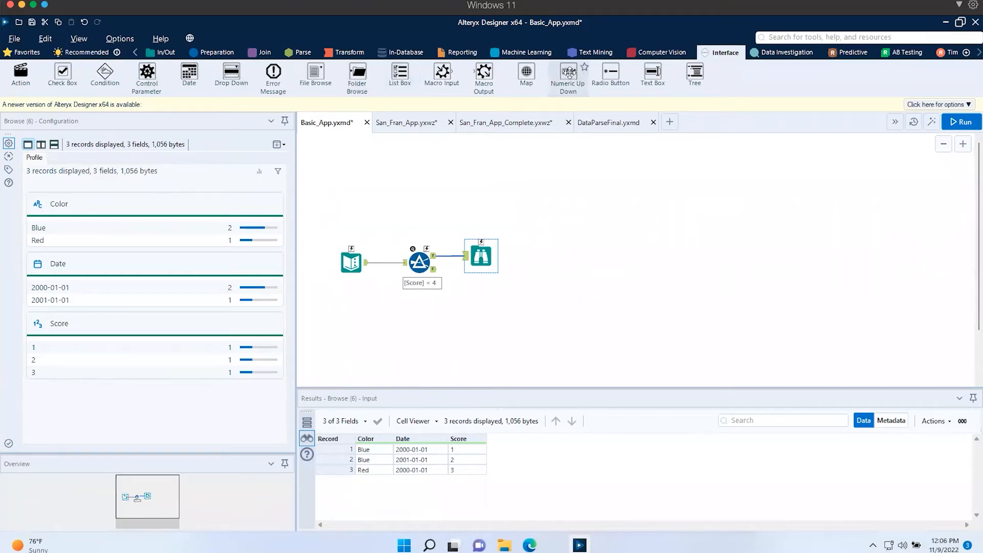
pyautogui.moveTo(568, 73); pyautogui.dragTo(420, 181)
pyautogui.moveTo(419, 181)
pyautogui.mouseDown()
pyautogui.moveTo(420, 153)
pyautogui.moveTo(419, 190)
pyautogui.mouseUp()
pyautogui.moveTo(420, 188)
pyautogui.mouseDown()
pyautogui.moveTo(421, 165)
pyautogui.moveTo(453, 201)
pyautogui.moveTo(435, 227)
pyautogui.moveTo(420, 161)
pyautogui.mouseUp()
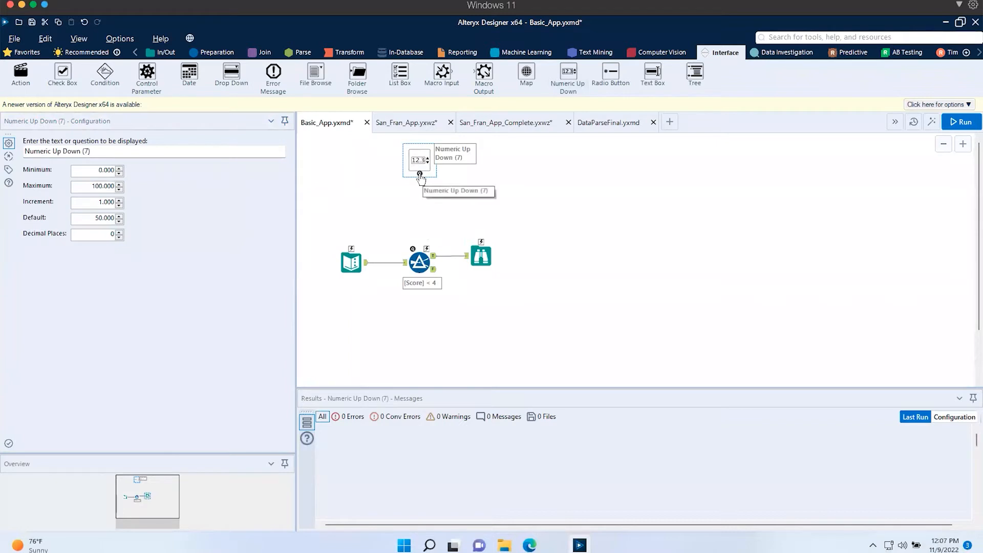
# Step: Connect the Numeric Up Down tool to the Filter's lightning-bolt anchor so that an Action tool is inserted between them
pyautogui.moveTo(420, 174); pyautogui.dragTo(428, 252)
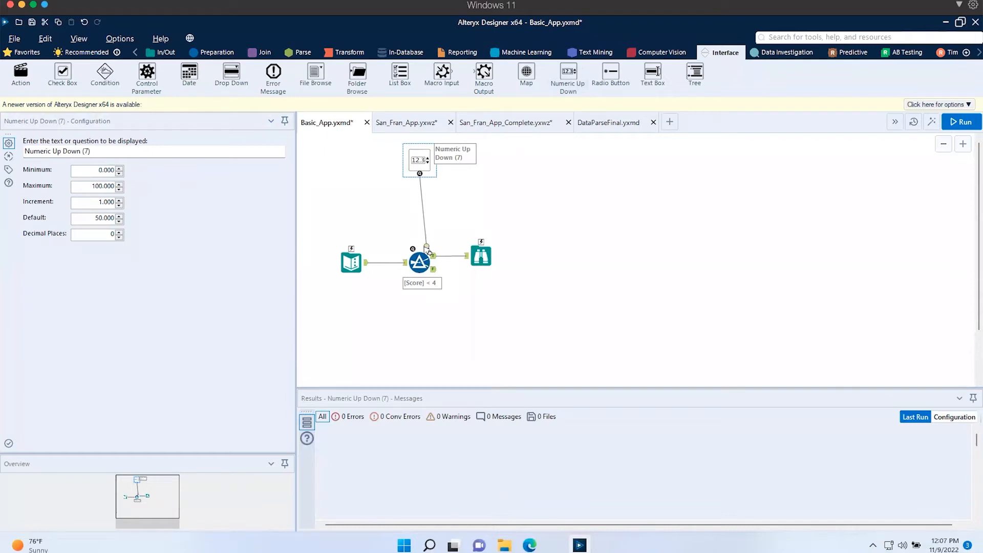
pyautogui.moveTo(428, 252); pyautogui.dragTo(429, 253)
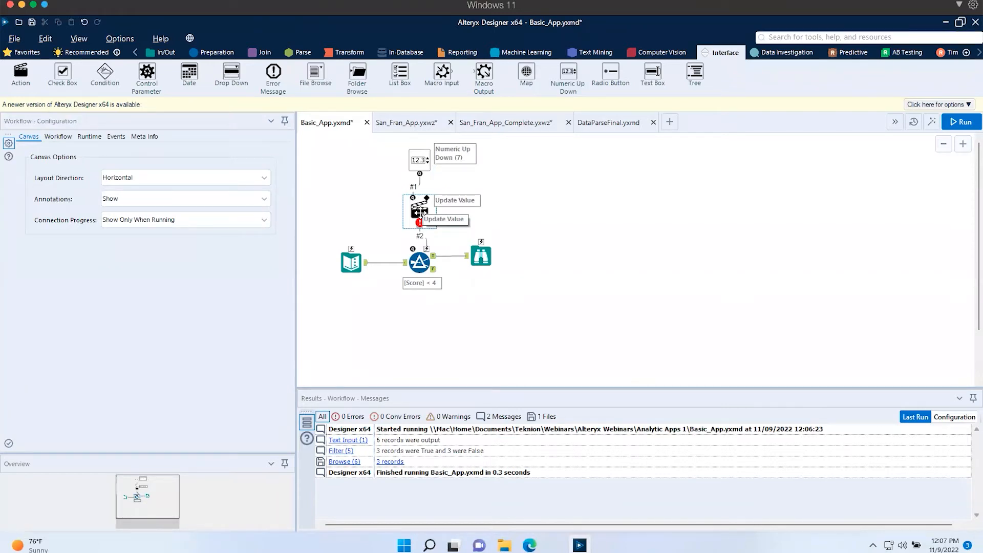
pyautogui.click(421, 159)
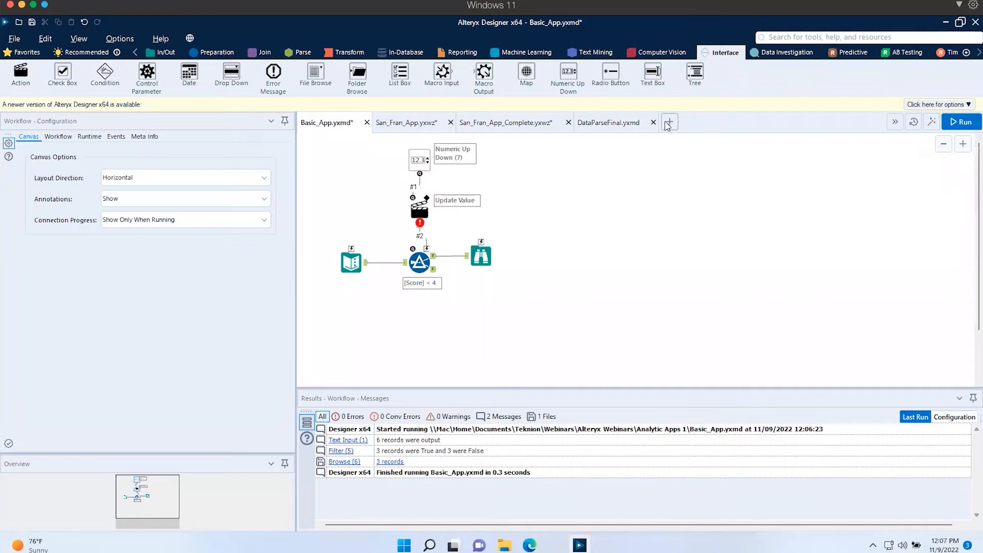
# Step: Copy the Text Input tool into a new workflow and place it near the left side of the canvas
pyautogui.click(348, 262)
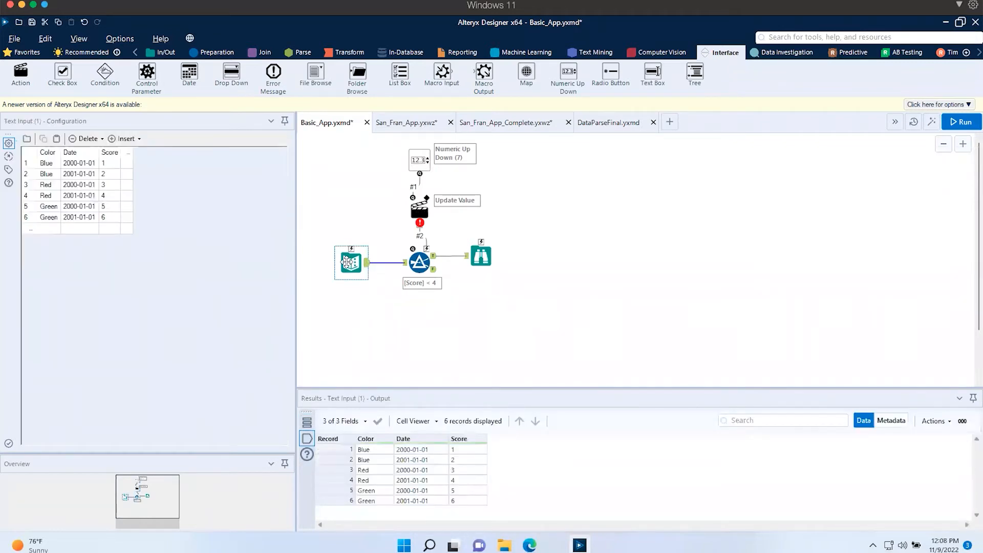
pyautogui.hotkey('ctrl', 'c')
pyautogui.click(670, 122)
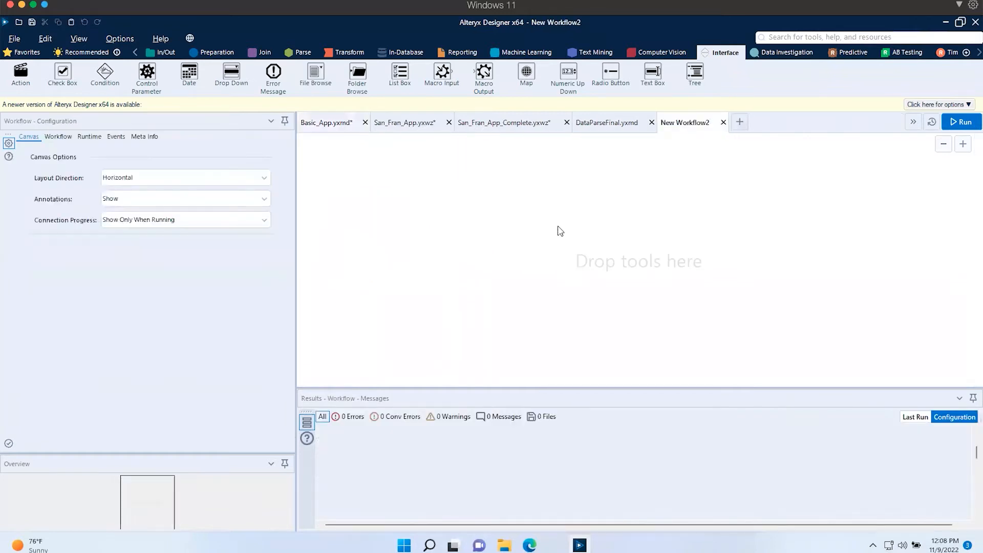
pyautogui.hotkey('ctrl', 'v')
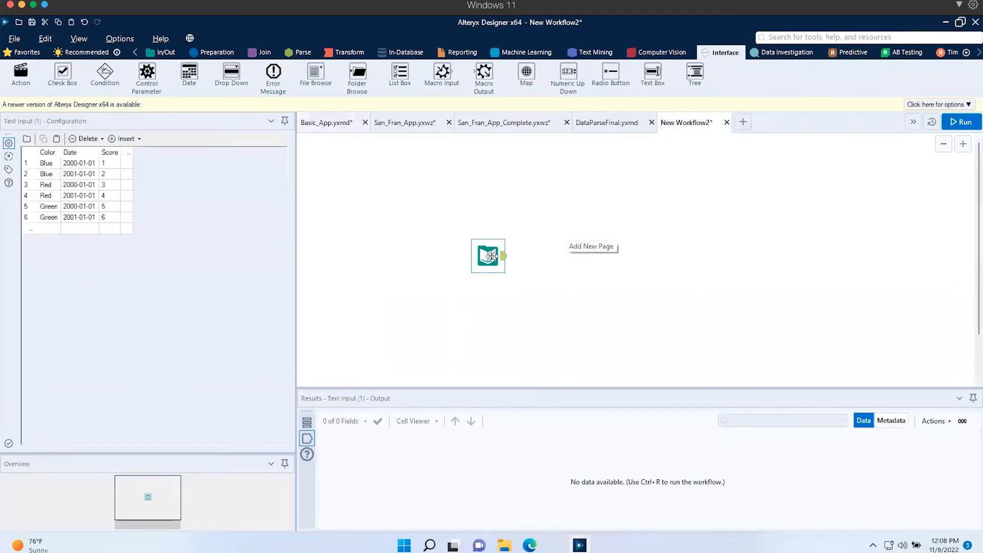
pyautogui.moveTo(320, 244); pyautogui.dragTo(388, 250)
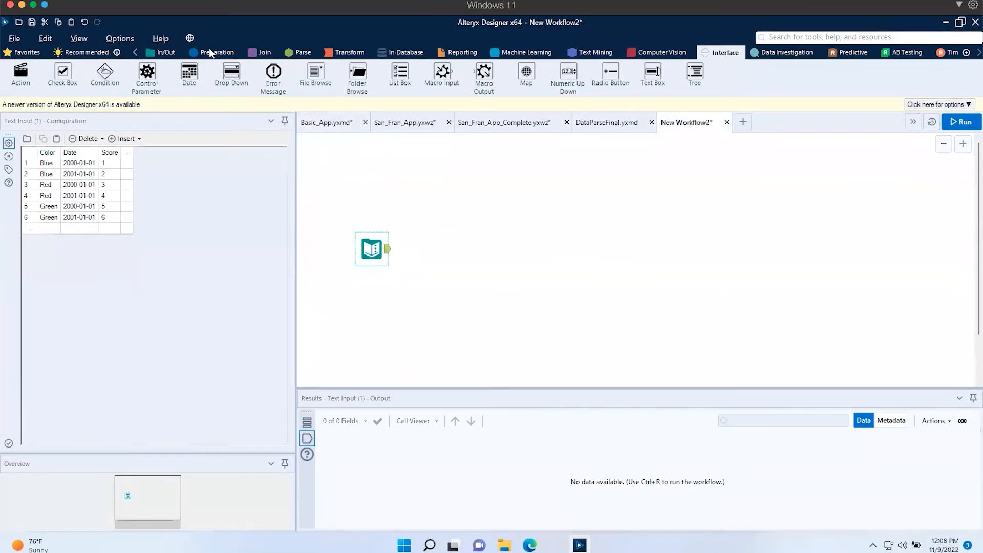
# Step: Connect a Filter tool to the copied Text Input and place a Numeric Up Down tool above it
pyautogui.click(187, 54)
pyautogui.moveTo(105, 71); pyautogui.dragTo(441, 249)
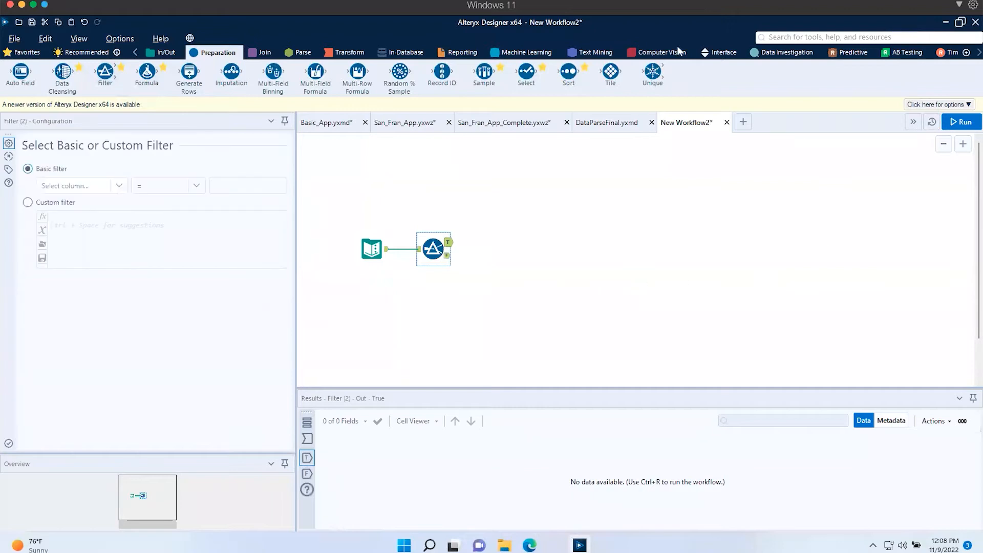
pyautogui.click(715, 54)
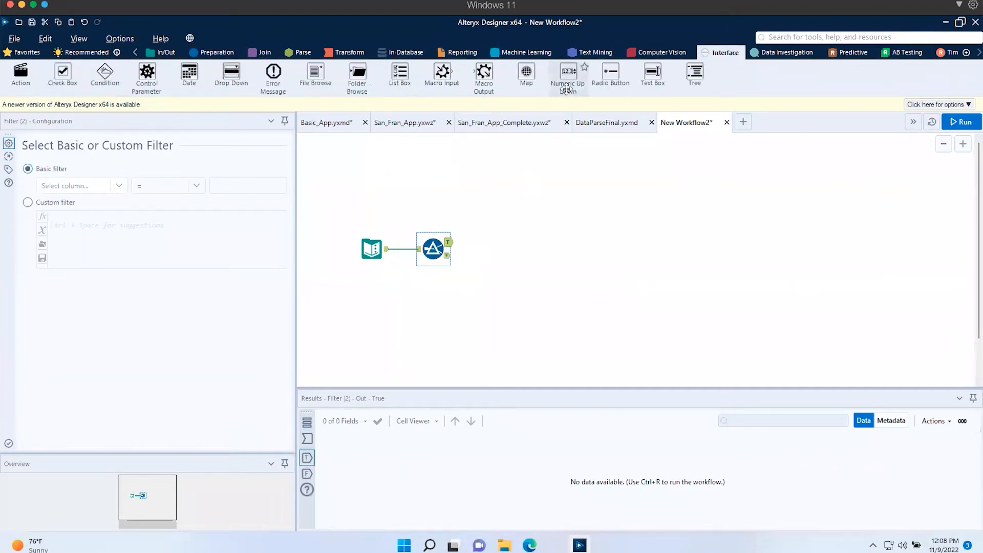
pyautogui.moveTo(570, 68); pyautogui.dragTo(437, 154)
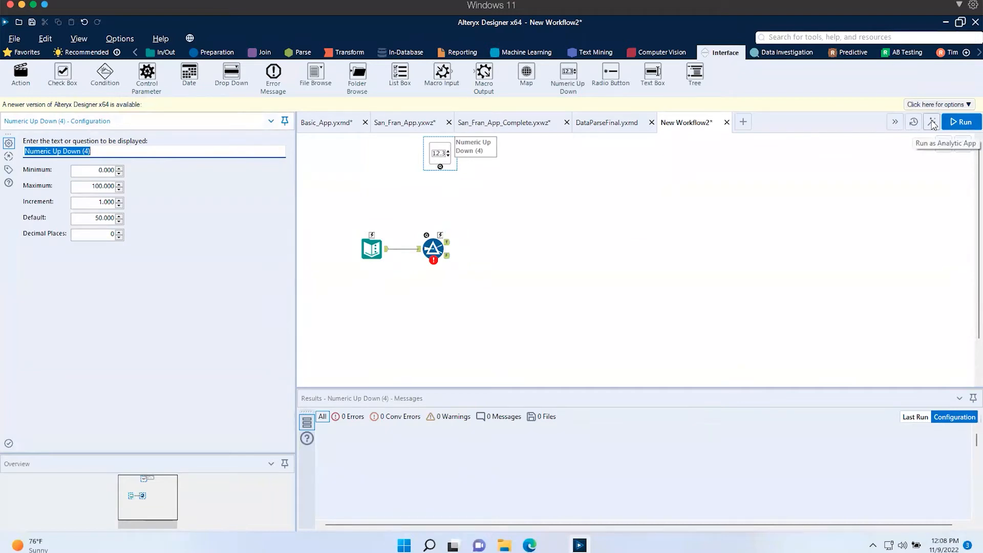
# Step: Close the new workflow without saving and return to Basic_App.yxmd
pyautogui.click(726, 123)
pyautogui.click(503, 321)
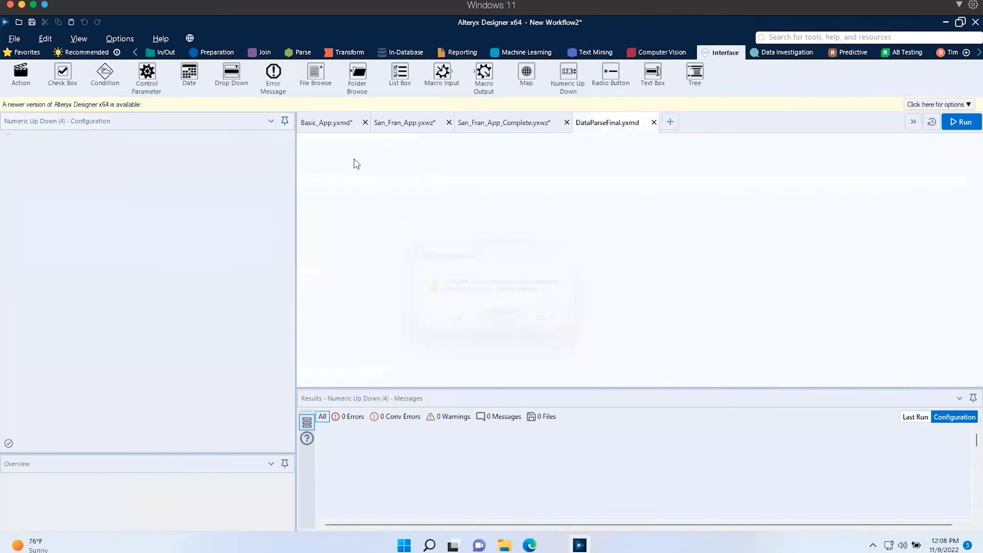
pyautogui.click(328, 123)
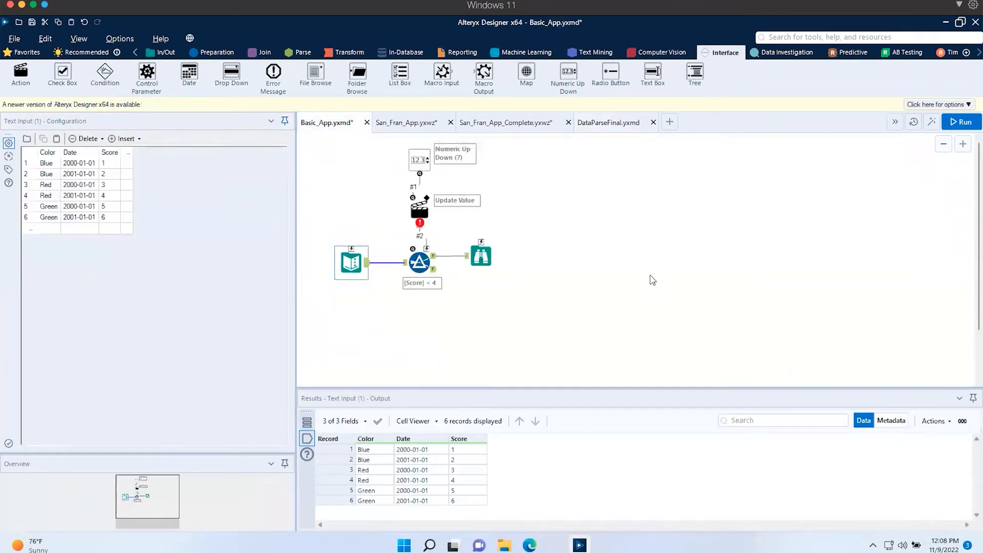
# Step: Set the Numeric Up Down tool's displayed question text to "Score is <"
pyautogui.click(411, 159)
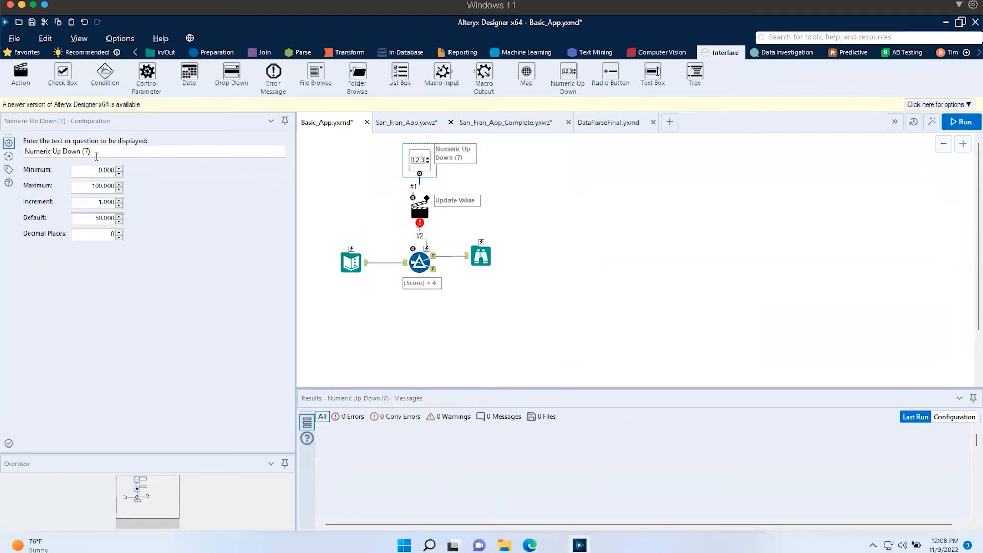
pyautogui.click(100, 150)
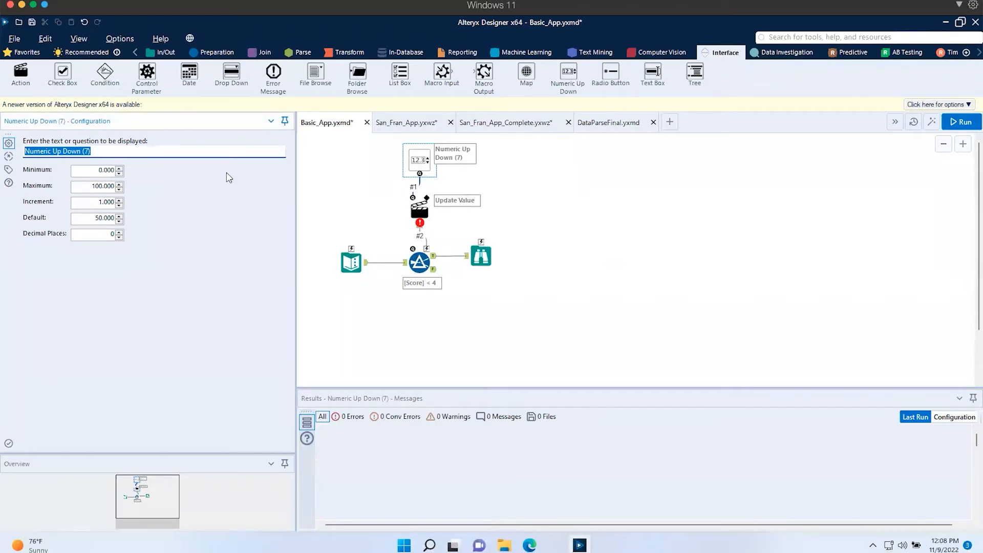
pyautogui.write('Score is <')
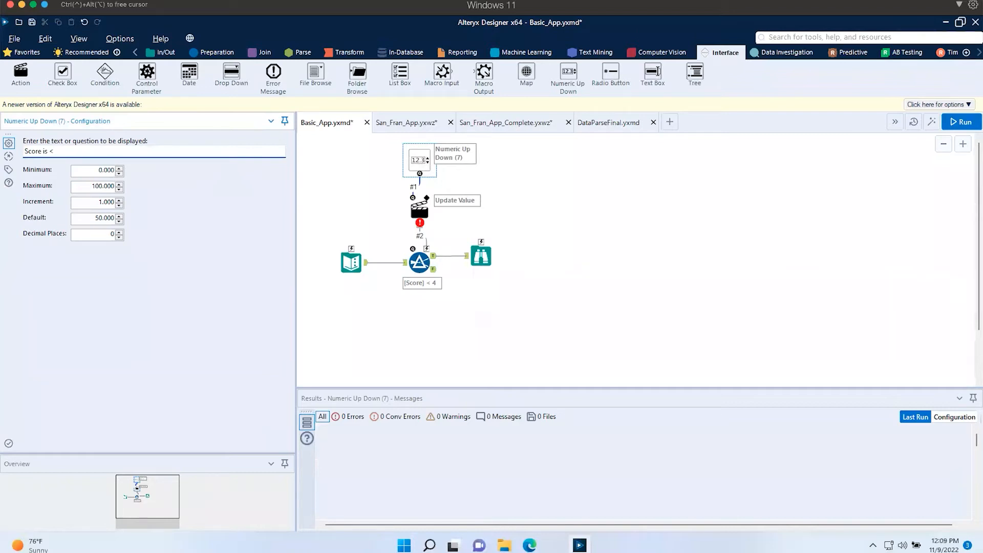
# Step: Check the Score values in the Text Input, and set the Numeric Up Down's maximum to 7 and default to 4
pyautogui.click(351, 262)
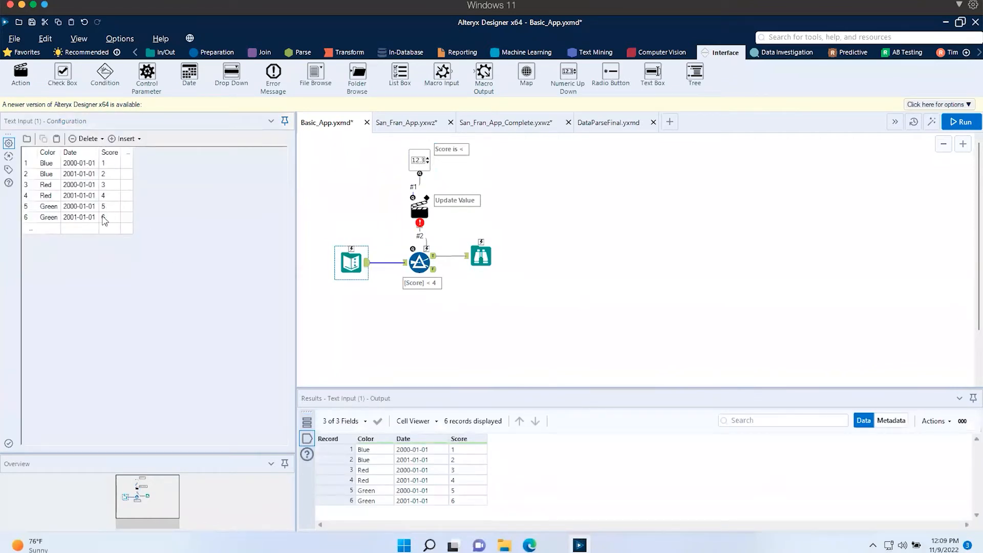
pyautogui.click(415, 162)
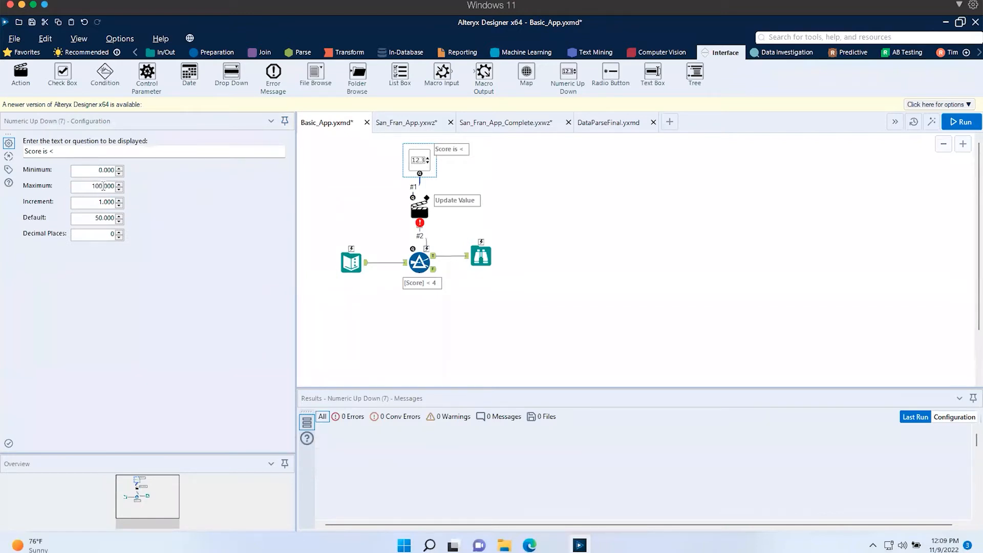
pyautogui.moveTo(101, 186); pyautogui.dragTo(75, 186)
pyautogui.write('7')
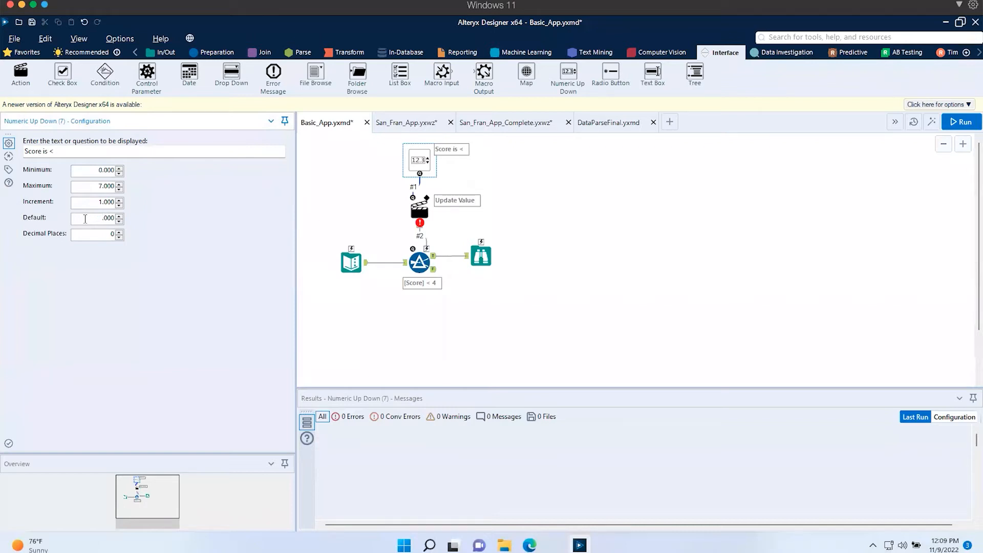
pyautogui.write('4')
# Step: Configure the Action tool with Update Value (Default) to update the Filter's Operand value, replacing the specific string 4
pyautogui.click(420, 207)
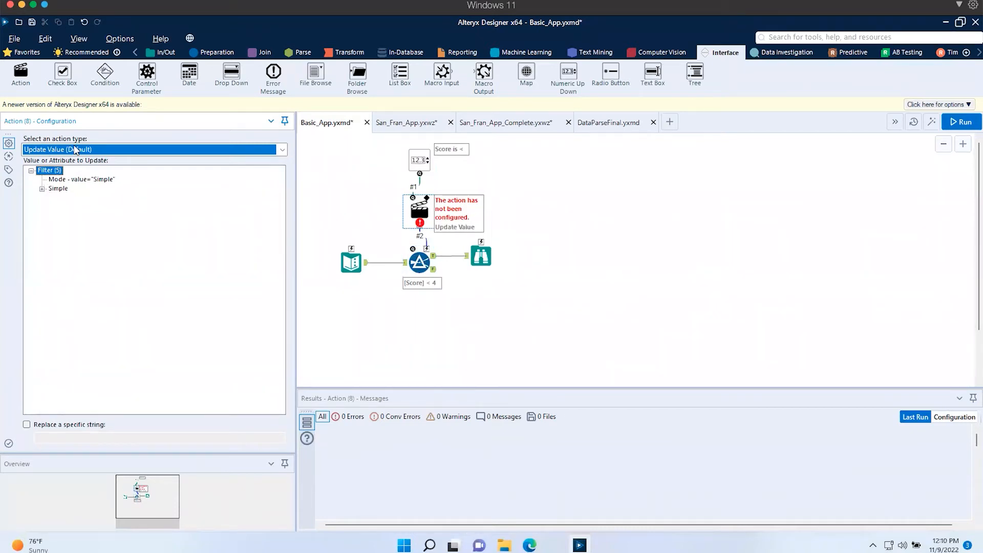
pyautogui.click(283, 149)
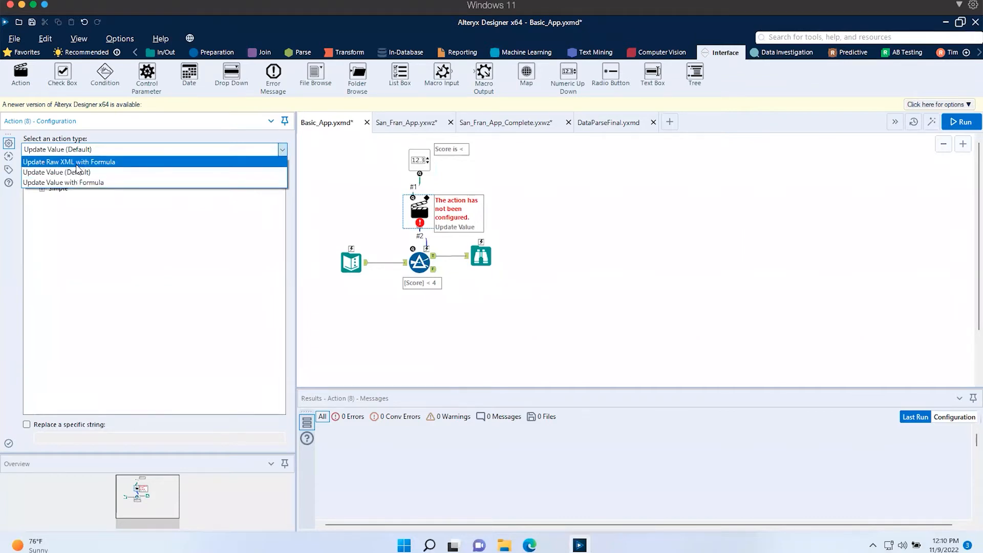
pyautogui.click(72, 172)
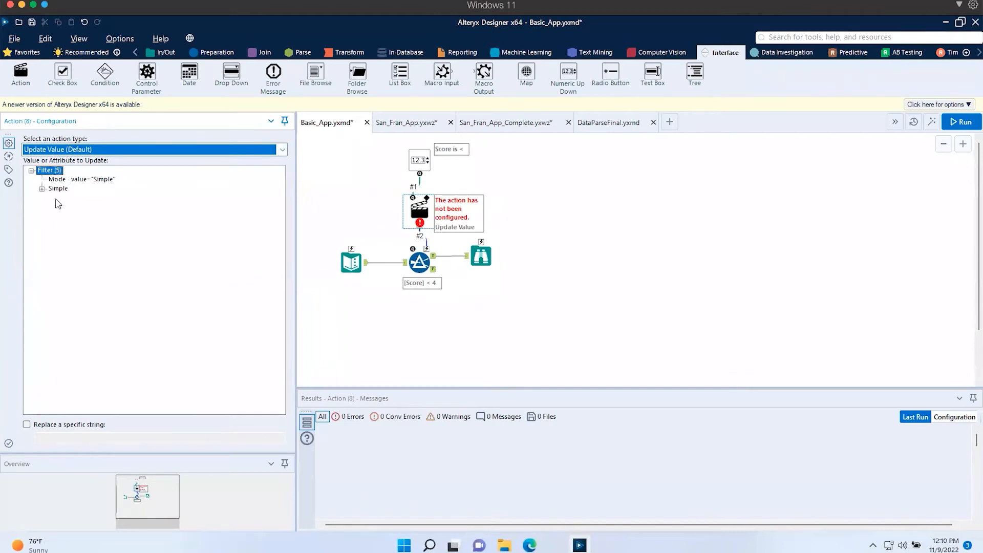
pyautogui.click(42, 189)
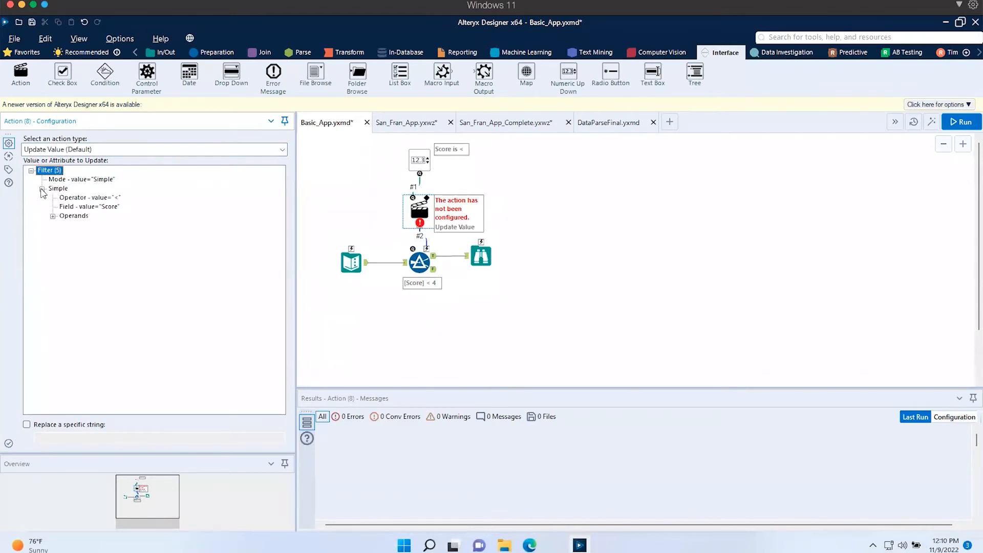
pyautogui.click(53, 217)
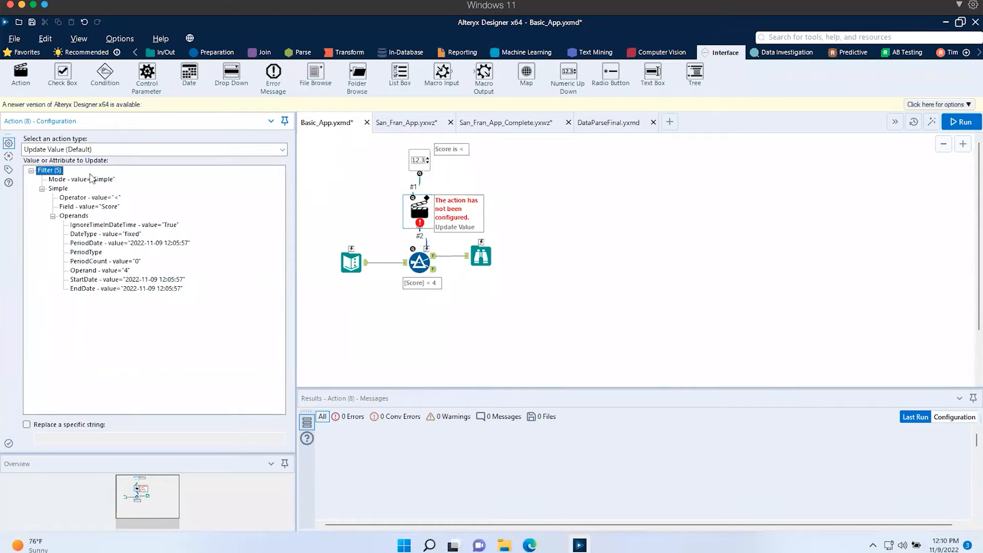
pyautogui.click(100, 271)
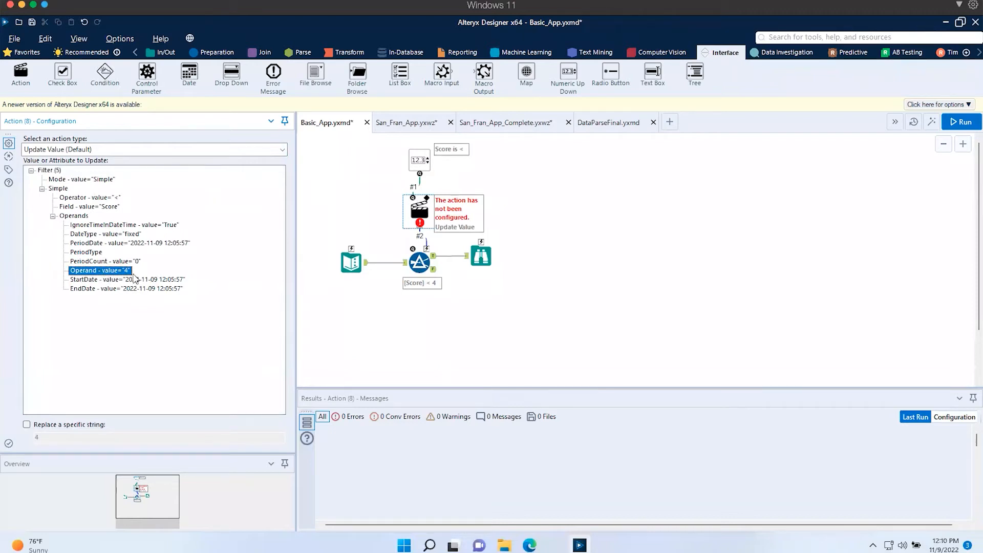
pyautogui.click(26, 425)
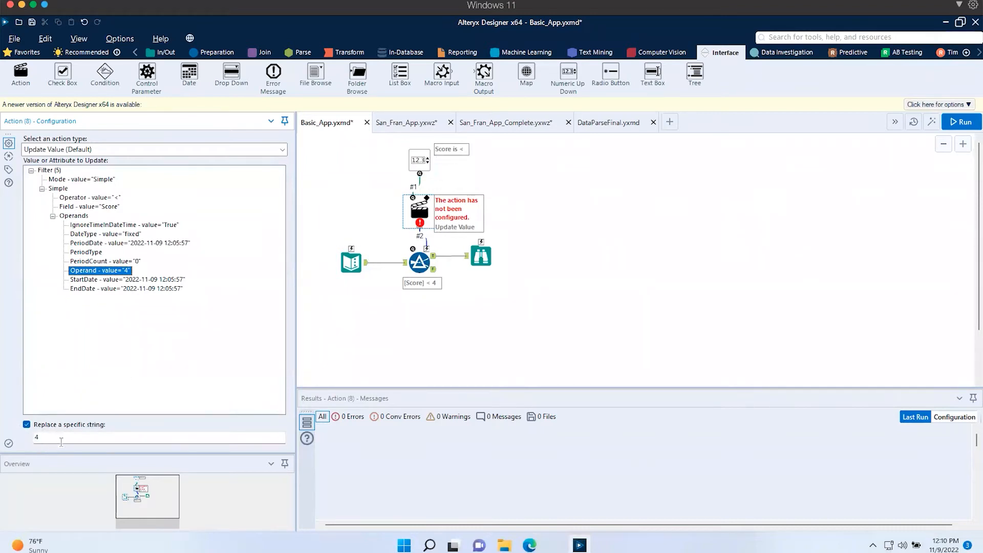
pyautogui.click(647, 259)
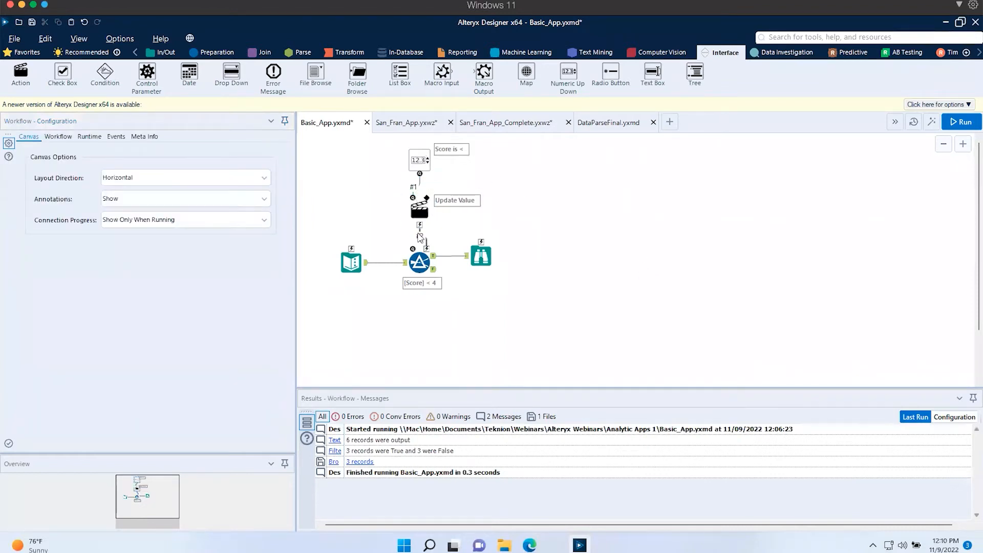
# Step: Test-run Basic_App as an analytic app with "Score is <" set to 2, and exit it
pyautogui.click(932, 125)
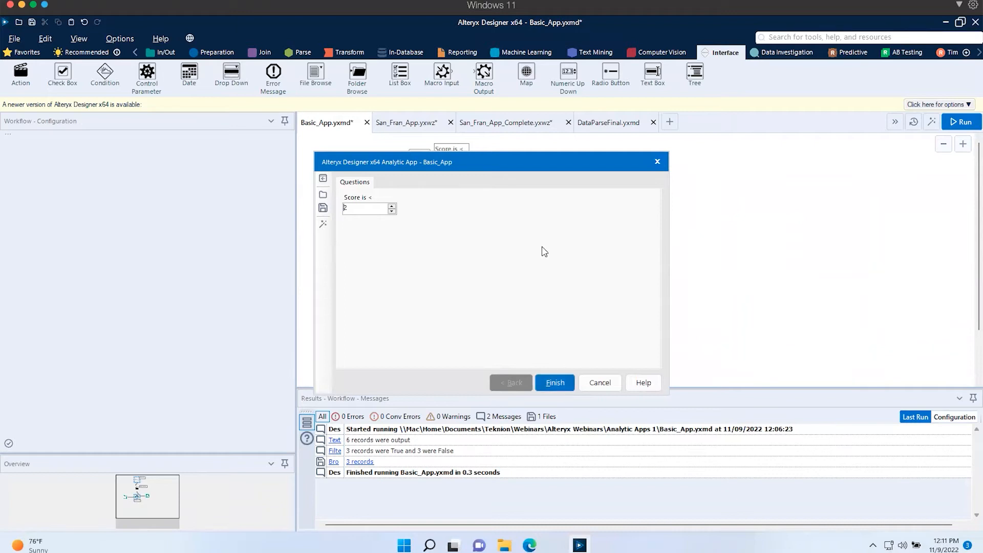
pyautogui.click(561, 381)
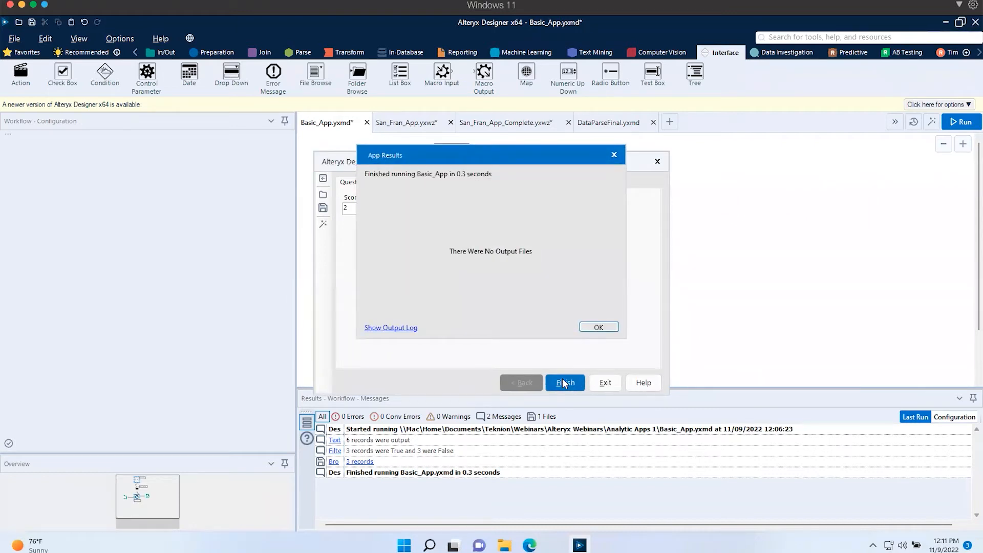
pyautogui.click(600, 329)
pyautogui.click(606, 382)
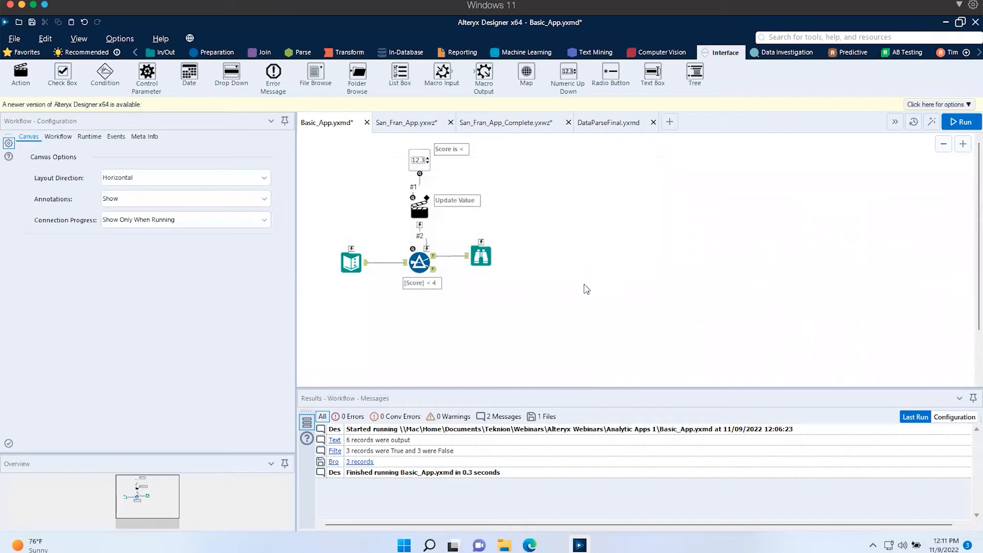
# Step: In the Interface Designer properties, include Browse (6) in the results shown to the user on success, and close the designer
pyautogui.click(80, 41)
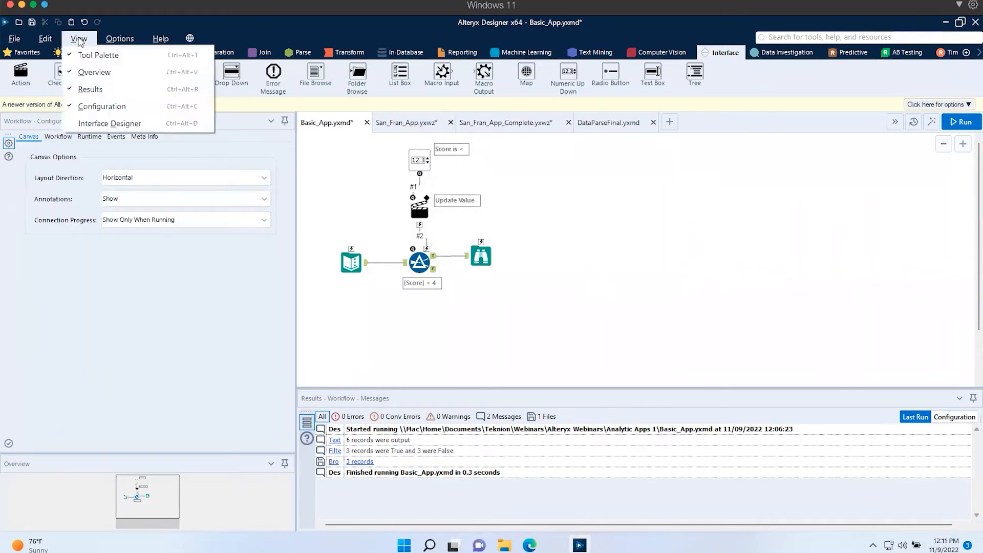
pyautogui.click(106, 125)
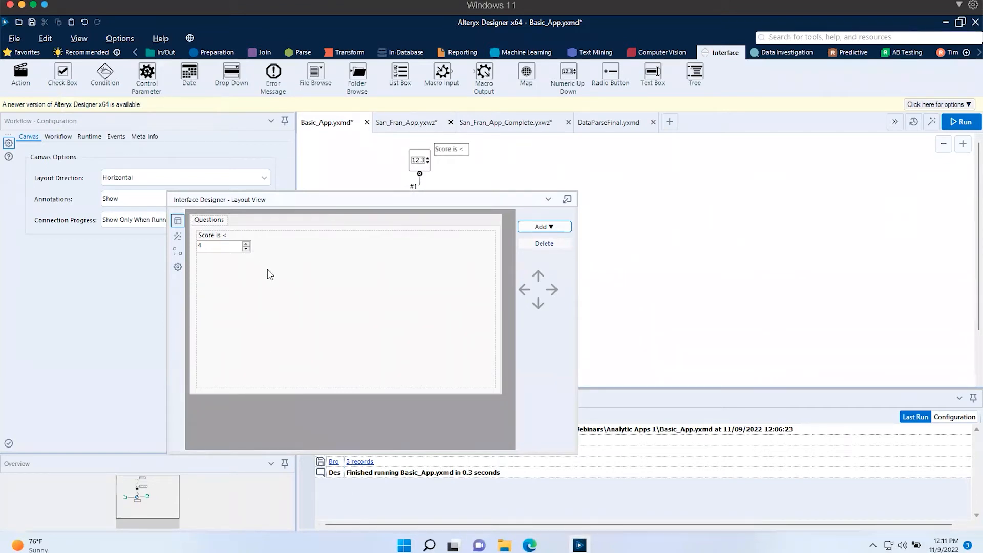
pyautogui.click(178, 266)
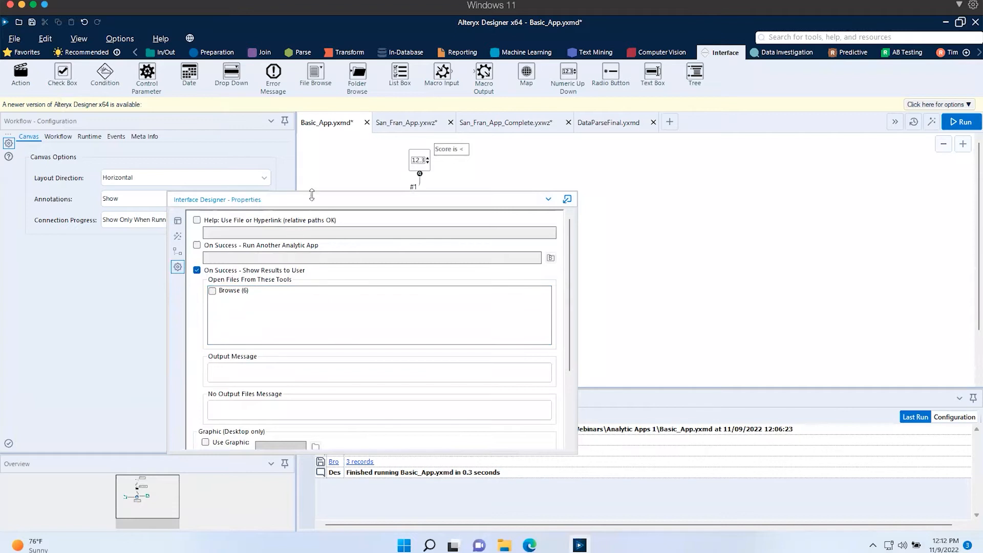
pyautogui.moveTo(314, 204); pyautogui.dragTo(341, 249)
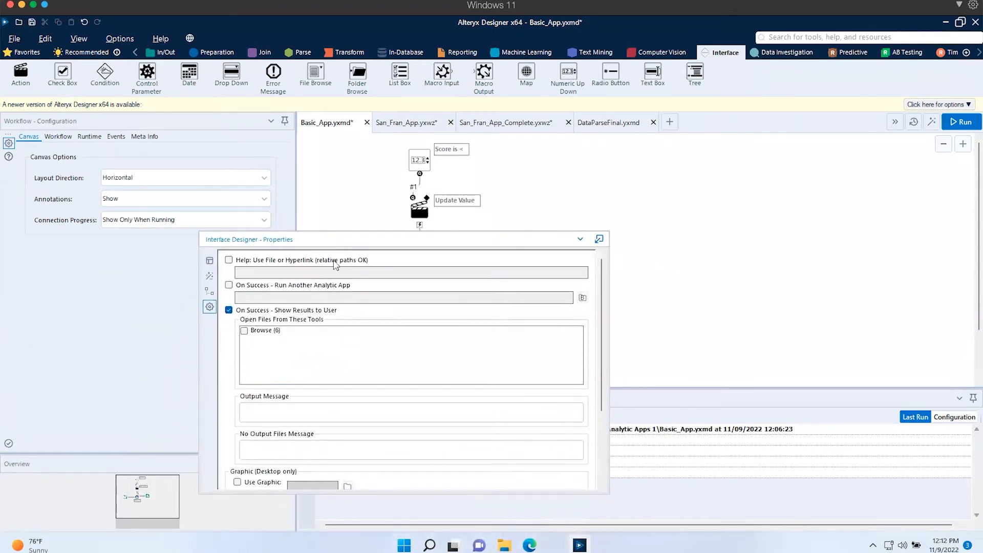
pyautogui.click(244, 331)
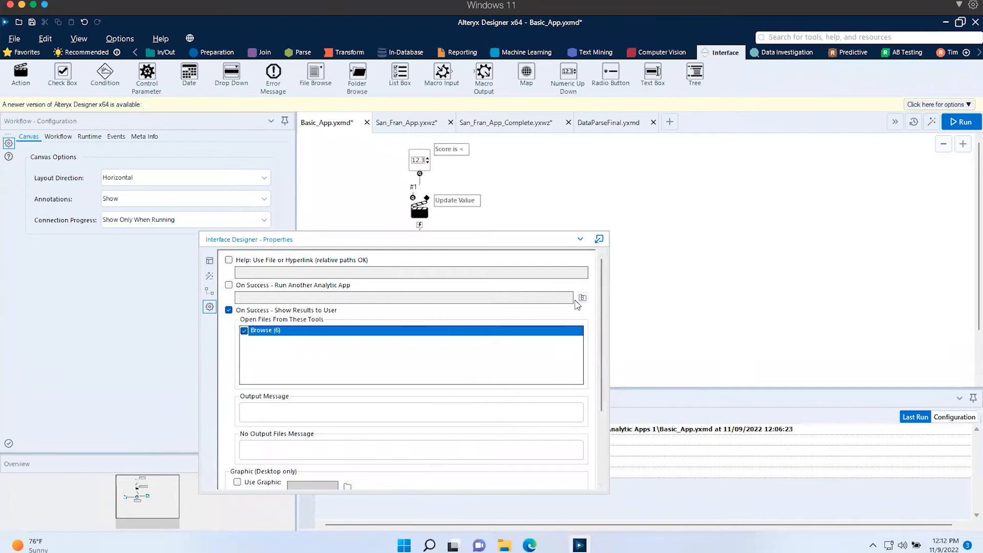
pyautogui.click(85, 40)
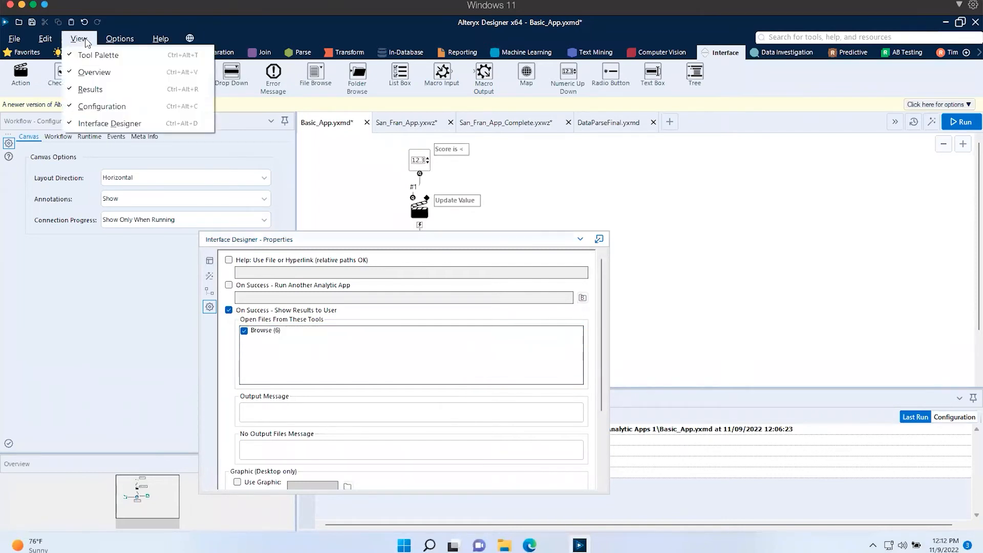
pyautogui.click(85, 123)
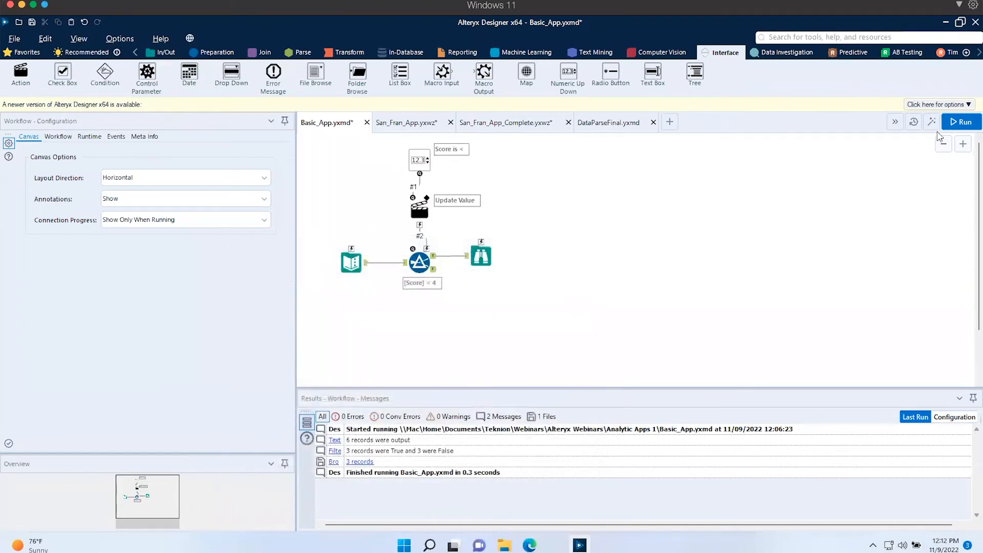
# Step: Run the analytic app again with "Score is <" set to 2 and review the Browse results
pyautogui.click(932, 122)
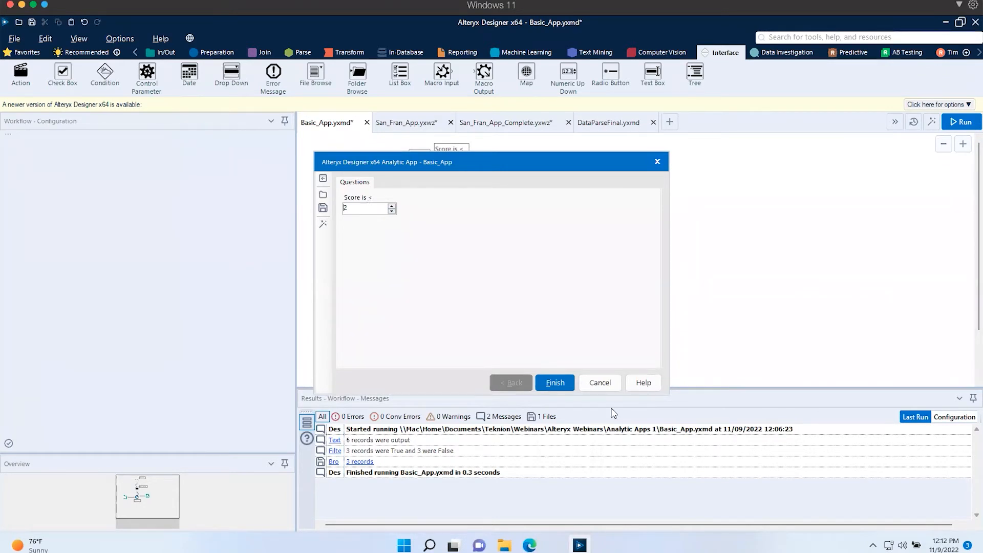
pyautogui.click(555, 384)
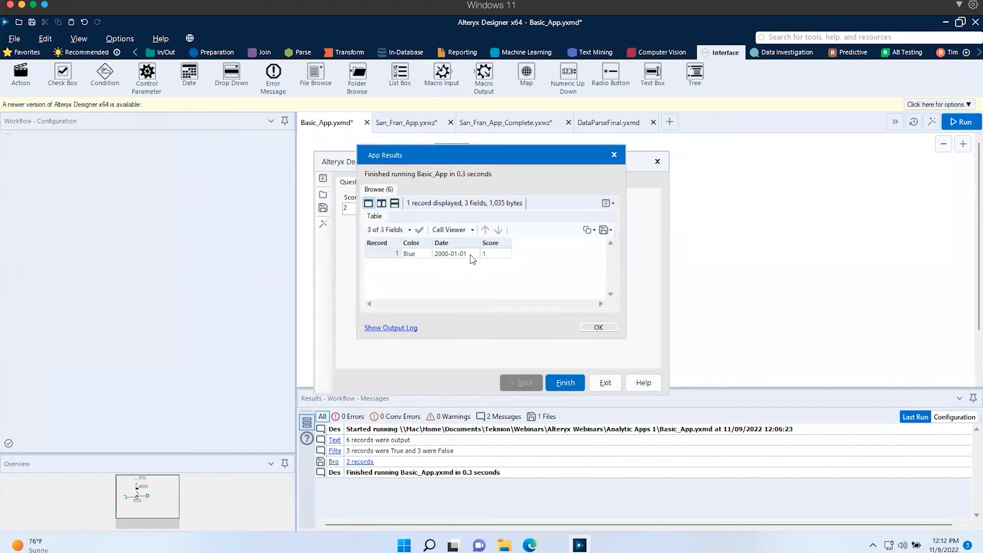
pyautogui.click(599, 328)
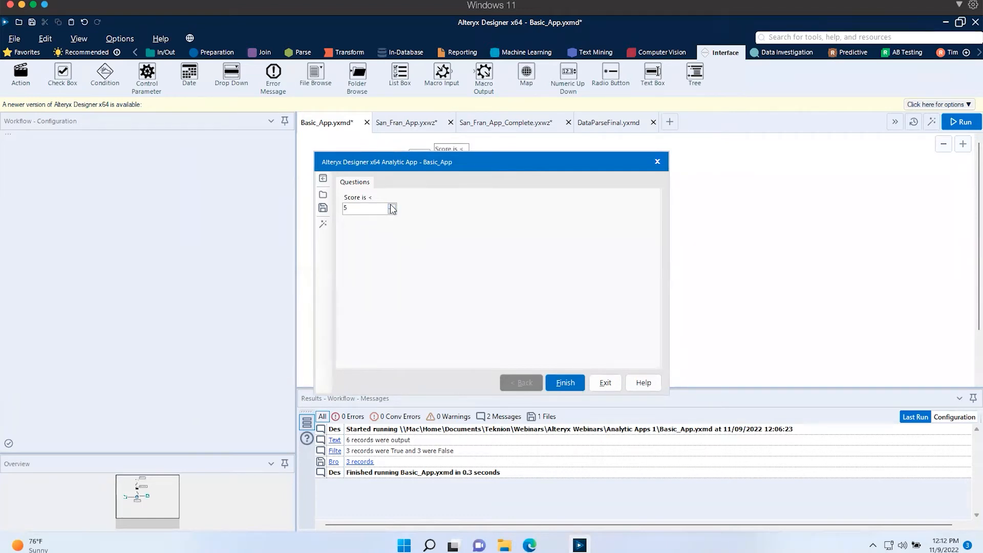
# Step: Rerun the app with "Score is <" set to 5, select all returned records, check the save options, and exit the app
pyautogui.click(572, 379)
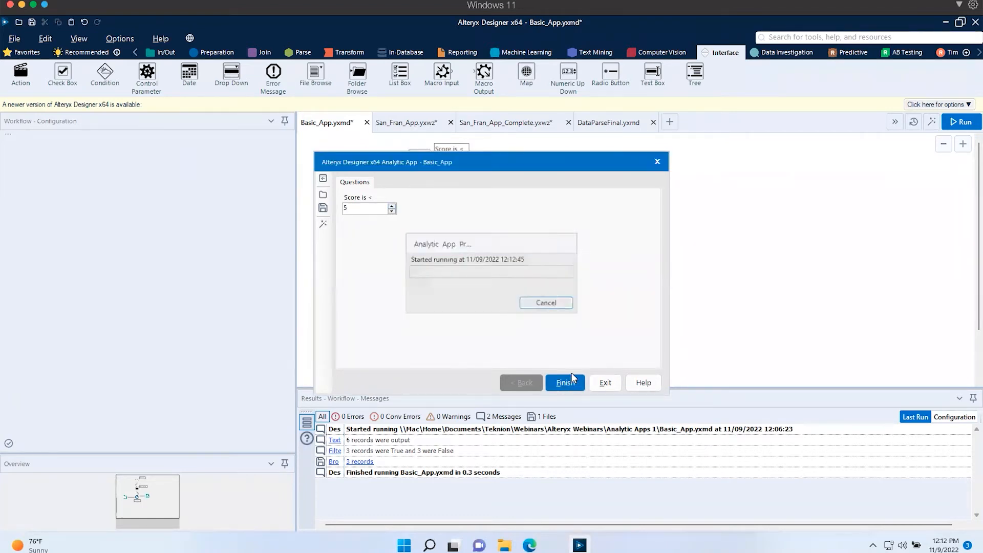
pyautogui.click(375, 252)
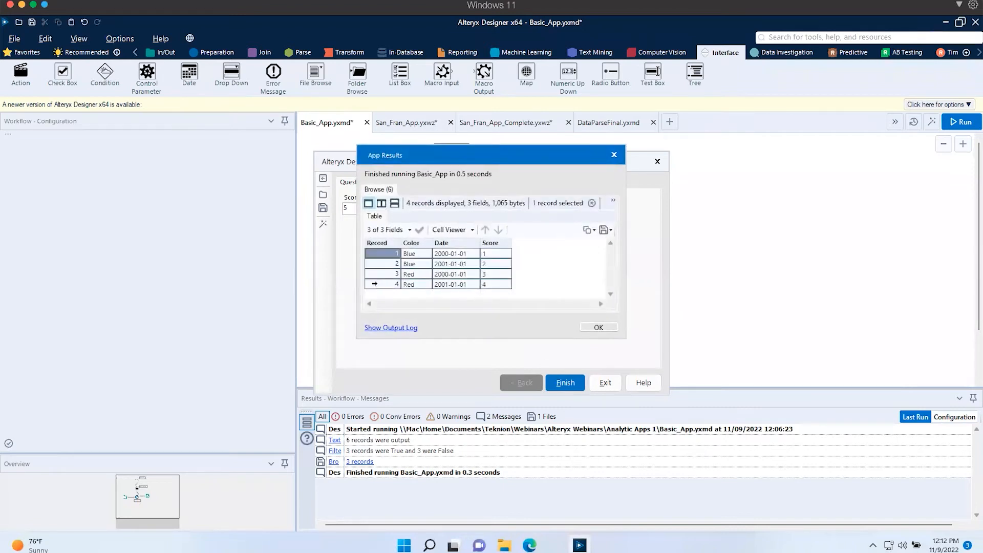
pyautogui.keyDown('shift'); pyautogui.click(375, 284); pyautogui.keyUp('shift')
pyautogui.click(611, 230)
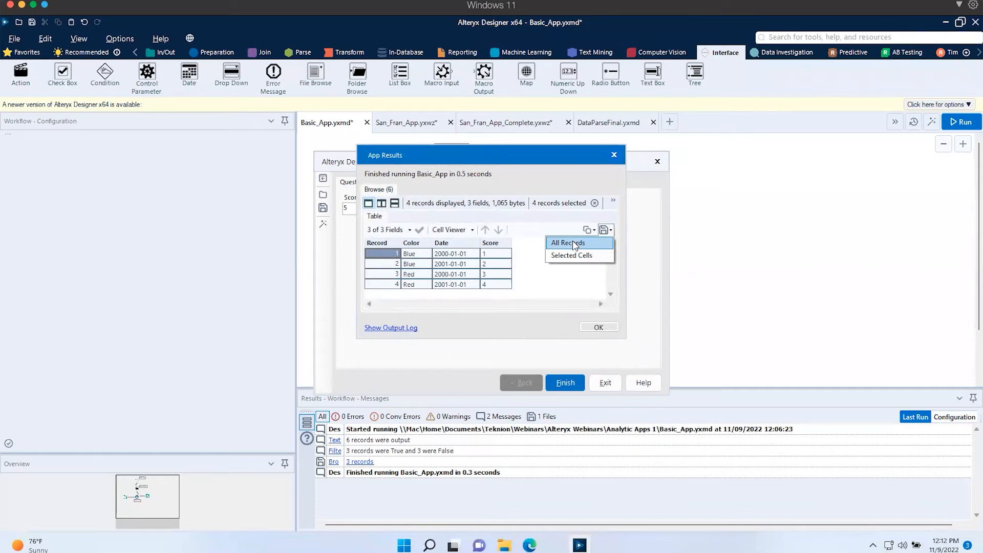
pyautogui.press('Escape')
pyautogui.click(614, 154)
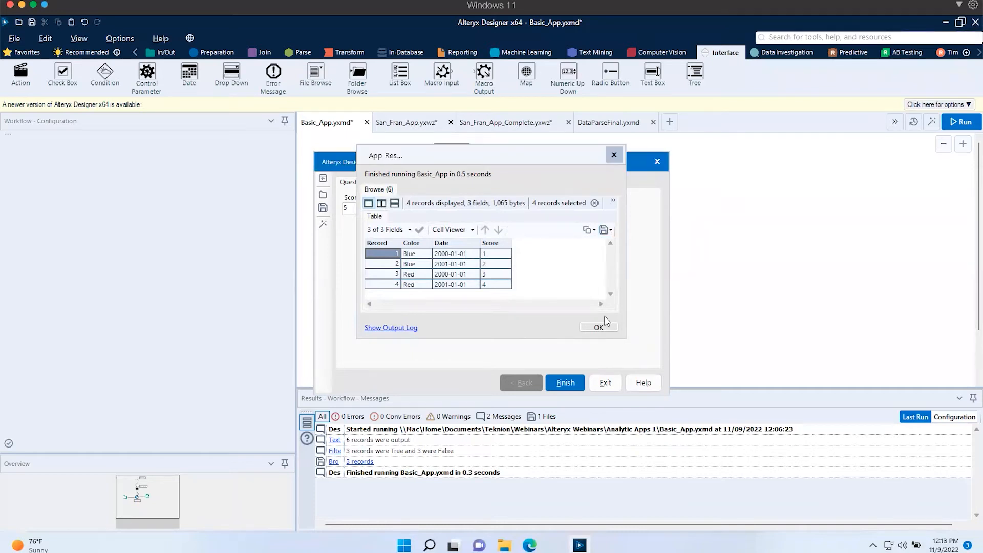
pyautogui.click(606, 383)
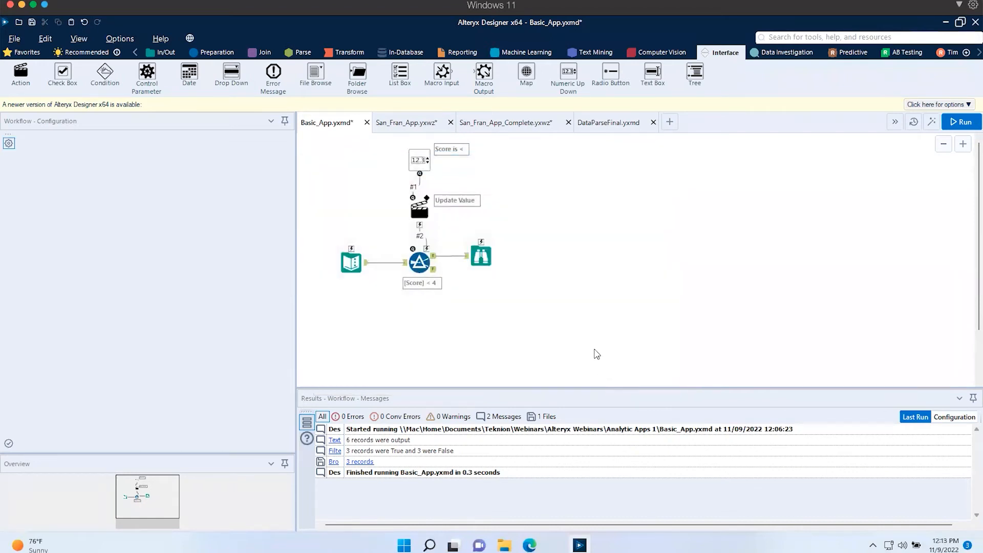
# Step: Move the Browse tool farther right on the canvas and insert a second Filter tool between the Score filter and Browse
pyautogui.moveTo(487, 253); pyautogui.dragTo(720, 255)
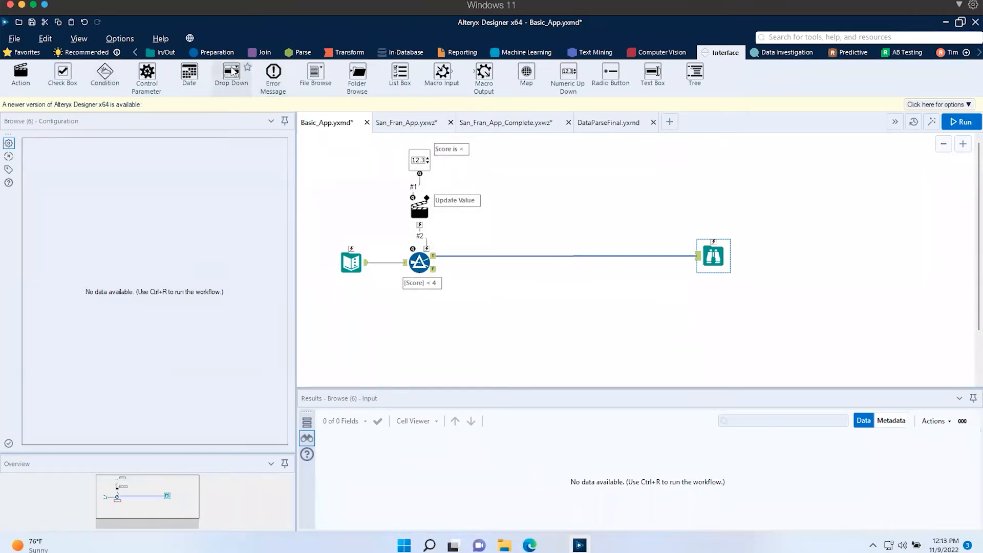
pyautogui.click(212, 52)
pyautogui.click(346, 255)
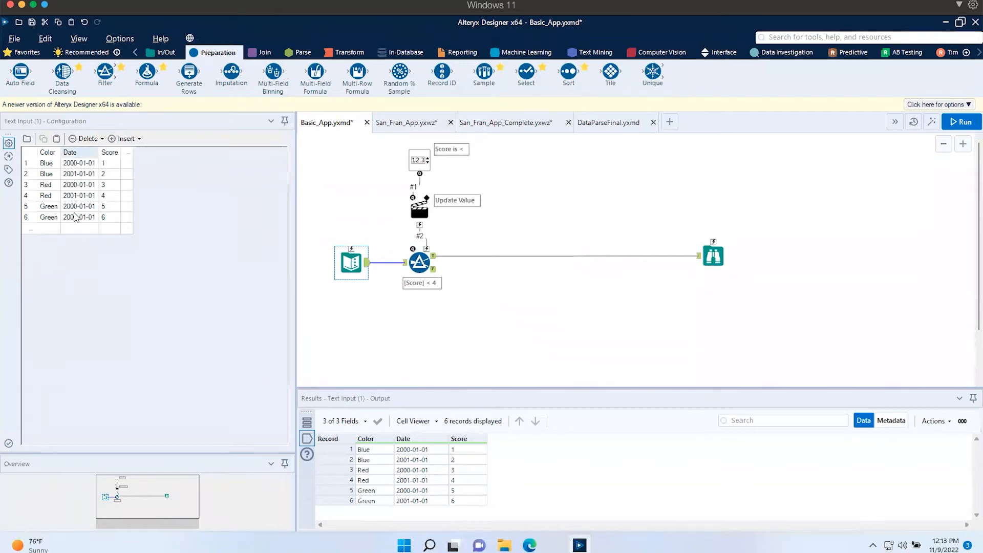
pyautogui.click(74, 164)
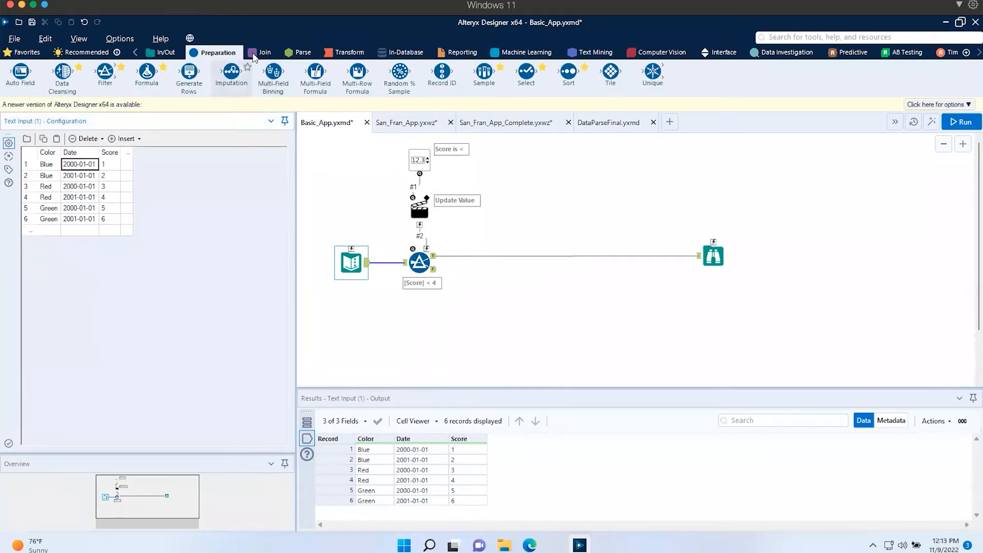
pyautogui.moveTo(105, 72); pyautogui.dragTo(540, 258)
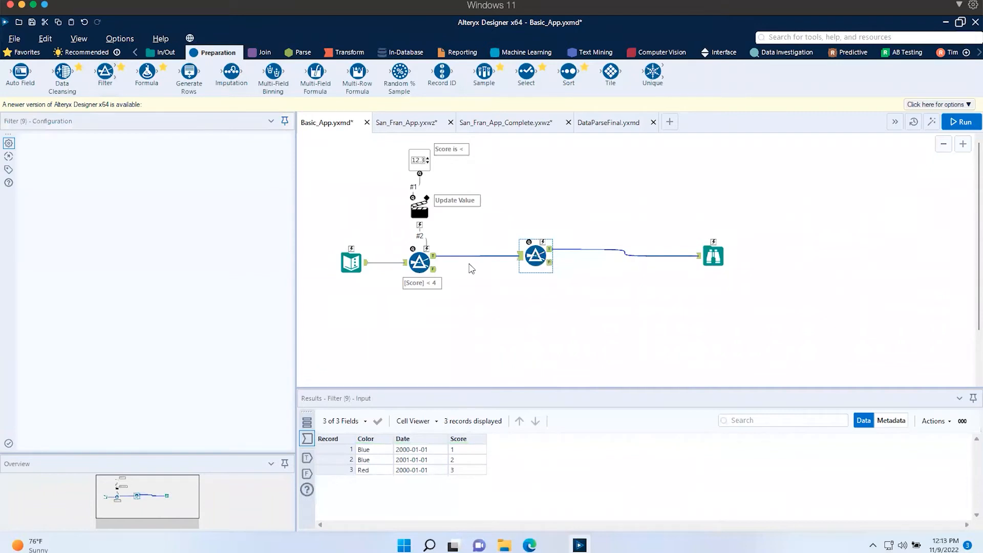
# Step: Configure the second filter as a basic filter on Date with the < operator and the fixed date 2000-11-09
pyautogui.click(122, 185)
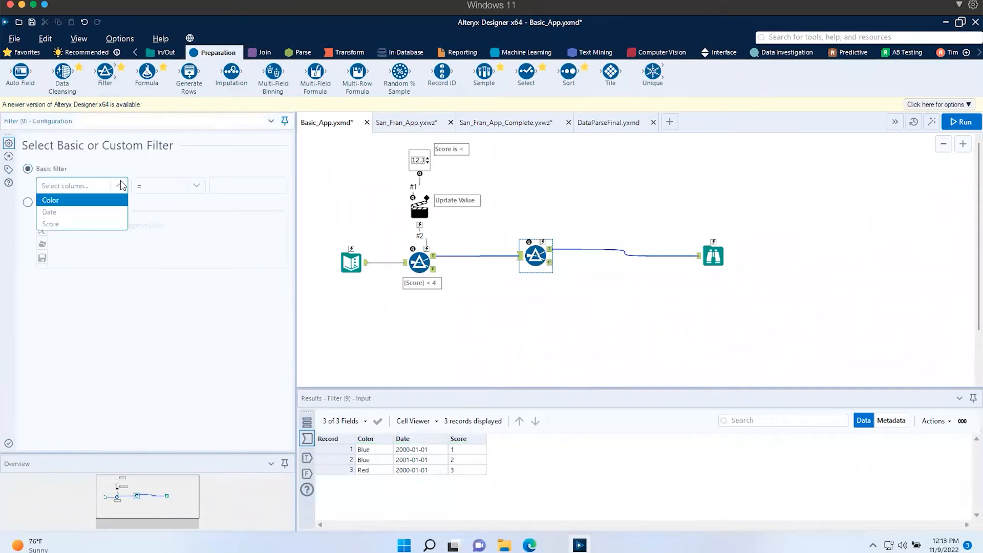
pyautogui.click(90, 212)
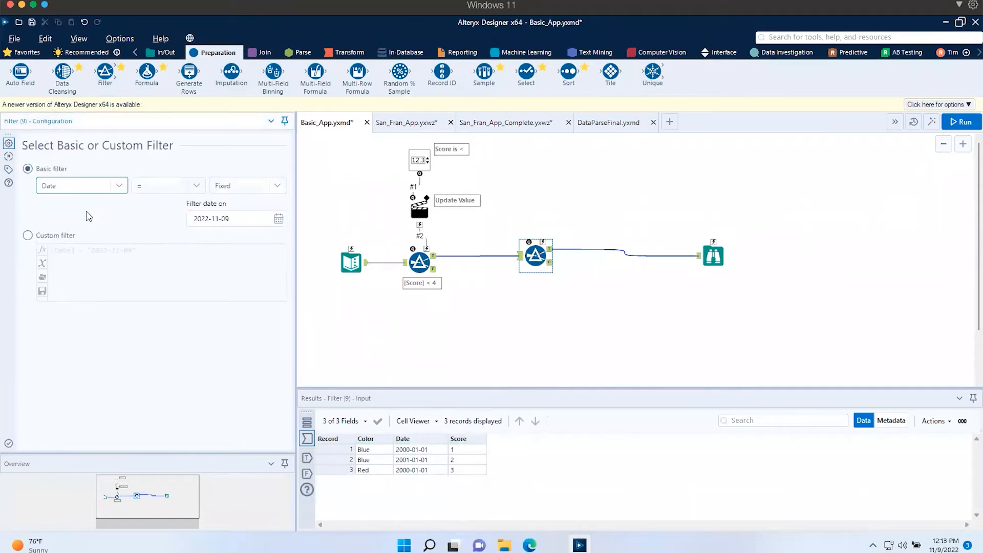
pyautogui.click(198, 186)
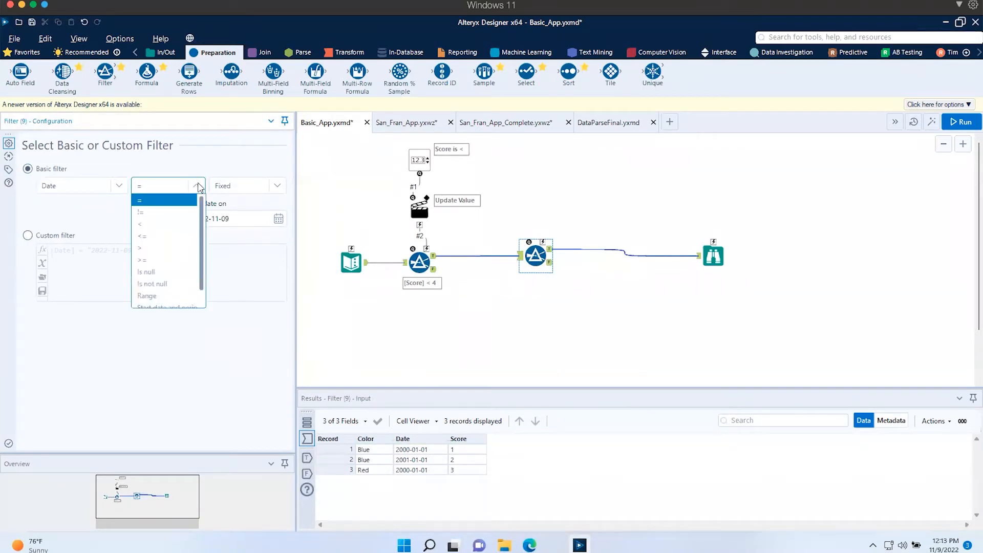
pyautogui.click(146, 225)
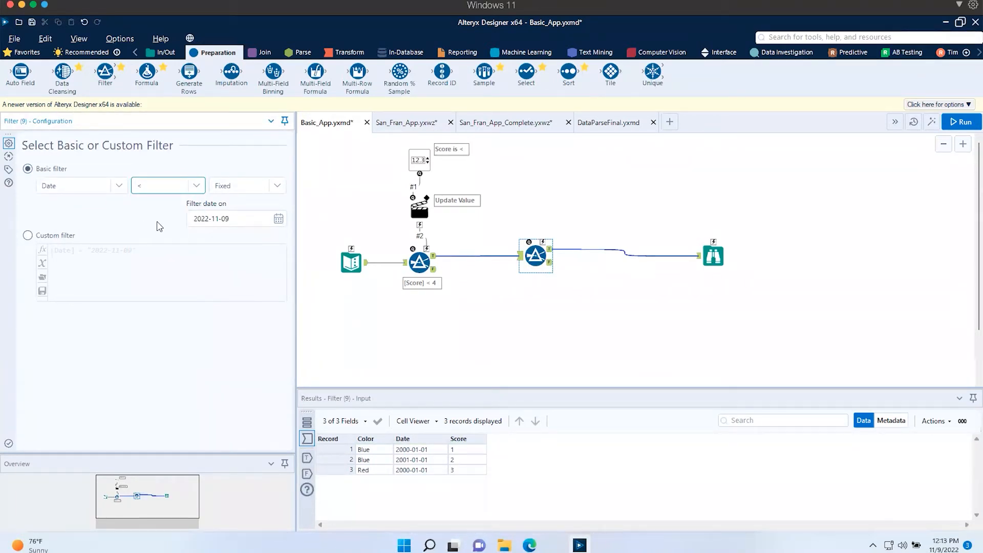
pyautogui.click(207, 217)
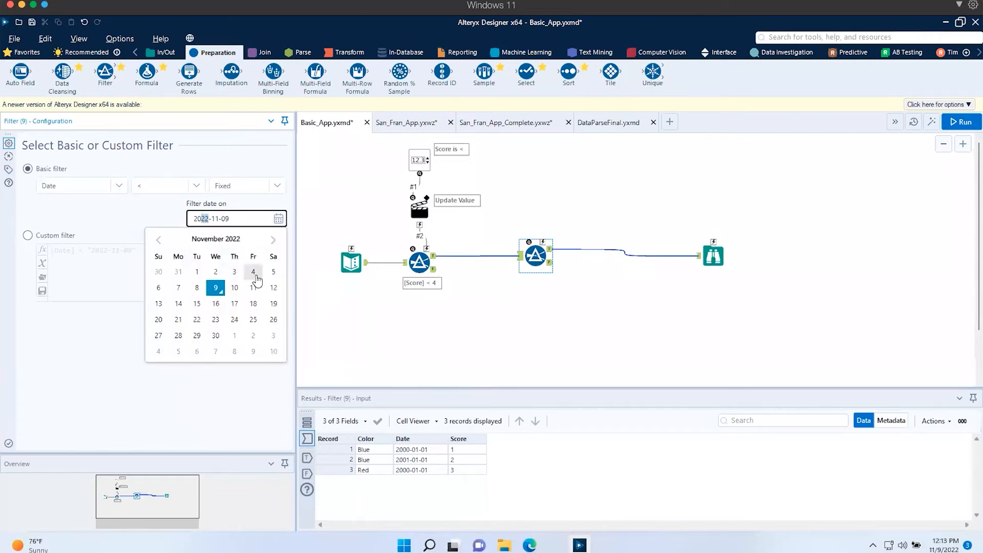
pyautogui.write('00')
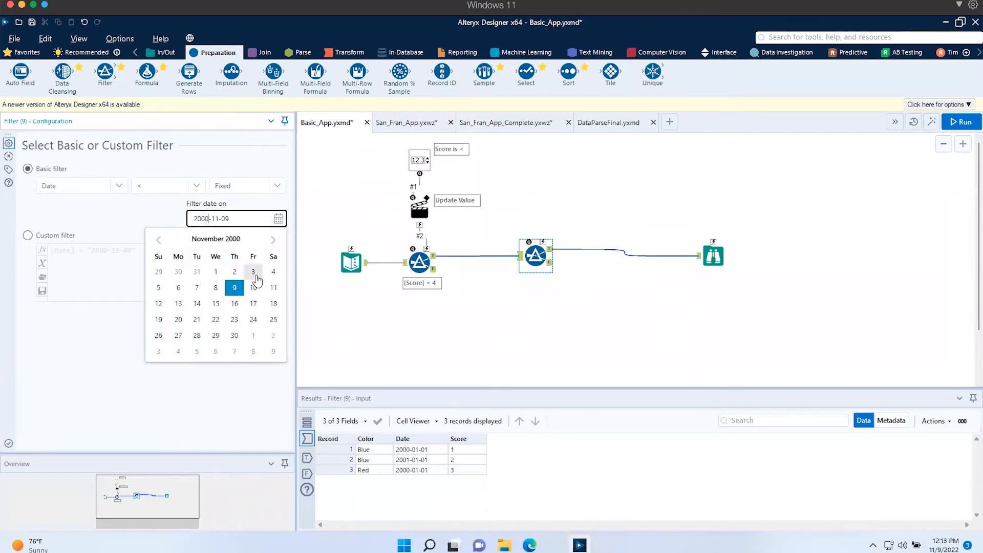
pyautogui.click(565, 302)
# Step: Check the dates in the Text Input data and run the workflow to review the filtered Browse records
pyautogui.click(344, 260)
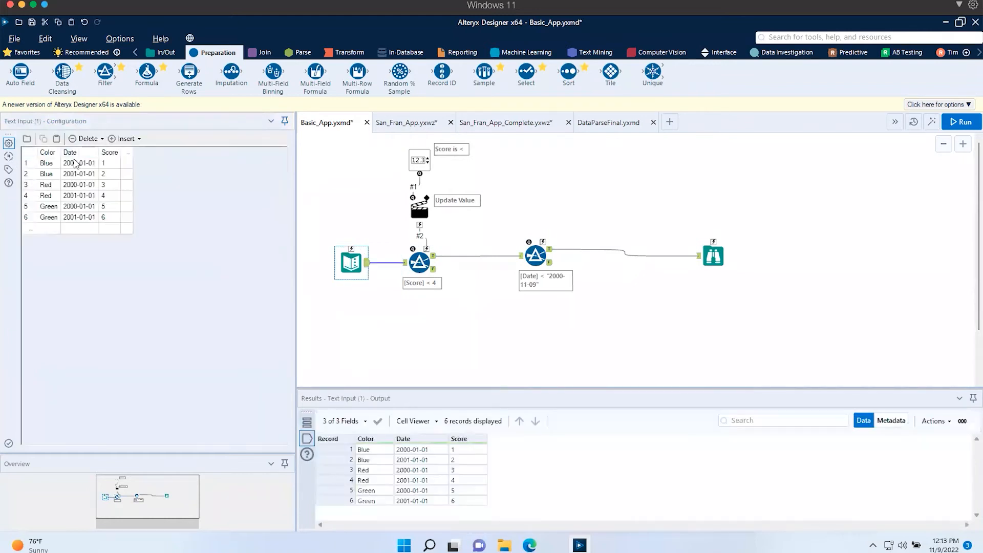
pyautogui.click(535, 255)
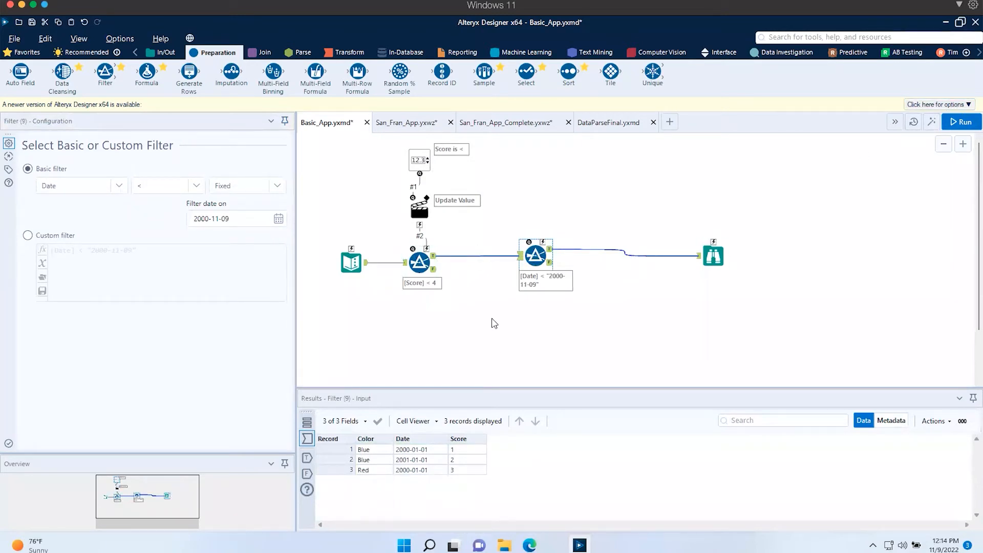
pyautogui.click(712, 256)
pyautogui.click(962, 122)
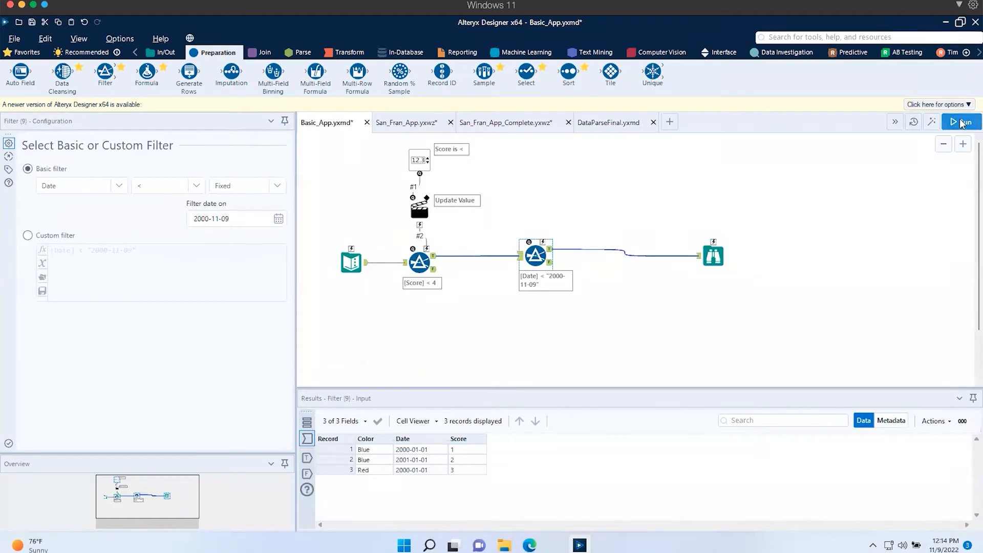
pyautogui.click(721, 252)
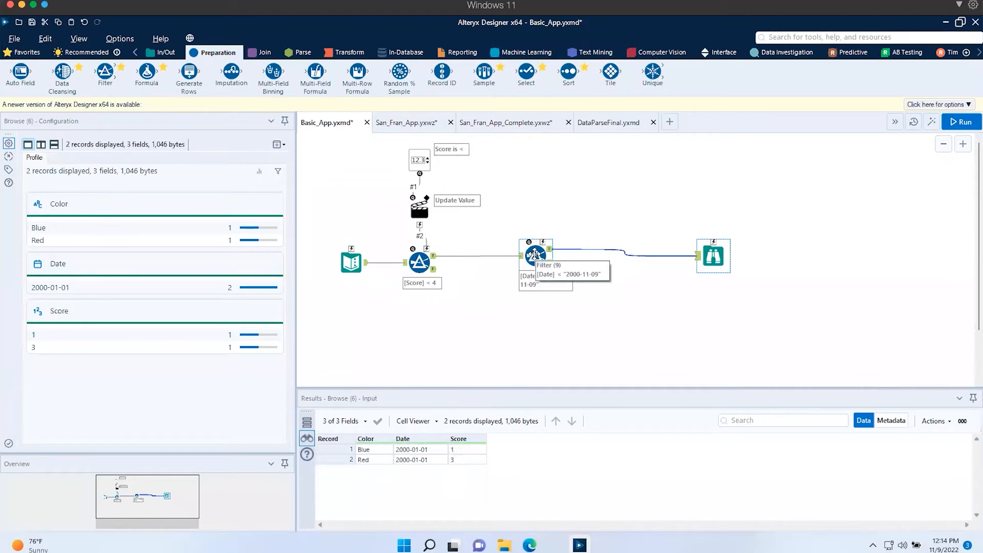
# Step: Add a Date interface tool to the Date filter and set its question to "Date is less than (<)"
pyautogui.click(728, 56)
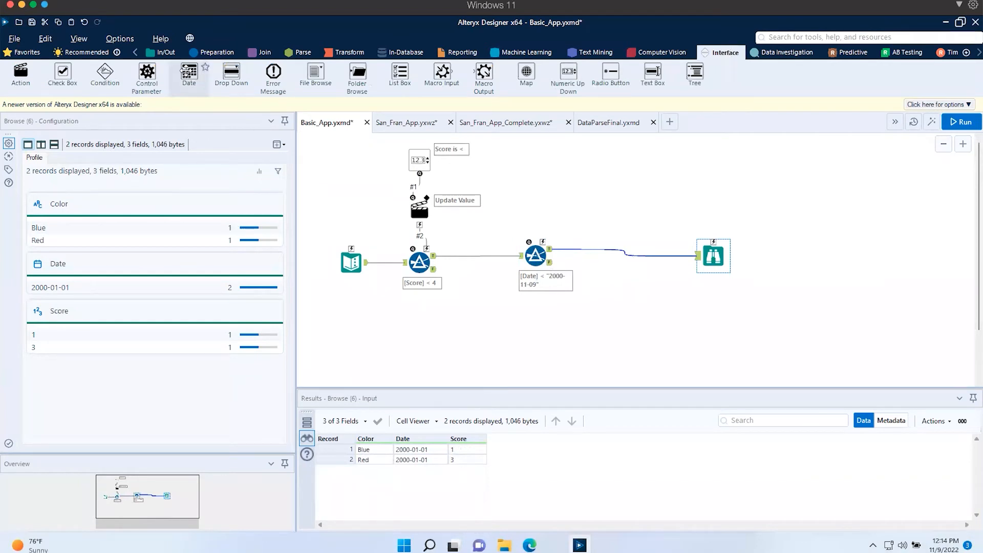
pyautogui.moveTo(189, 70); pyautogui.dragTo(543, 244)
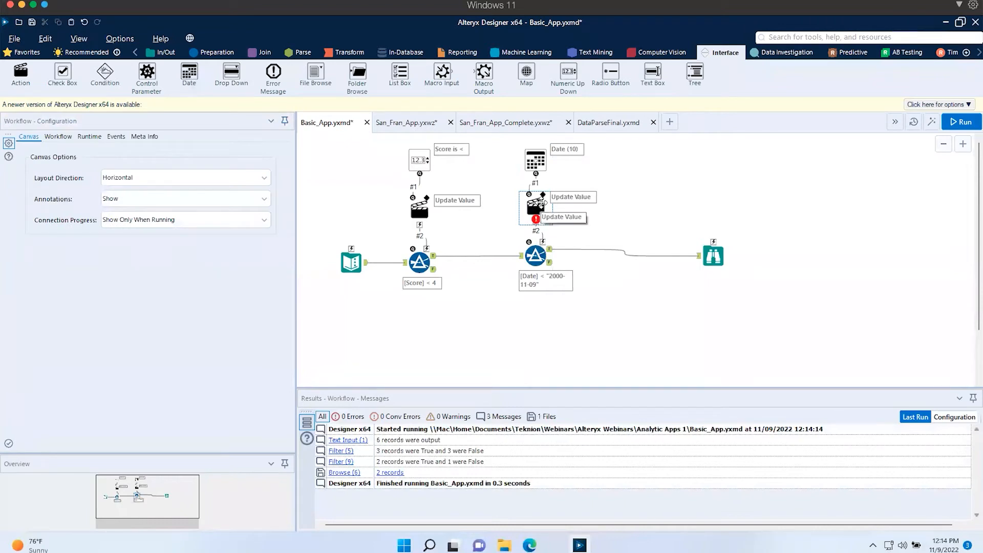
pyautogui.click(535, 160)
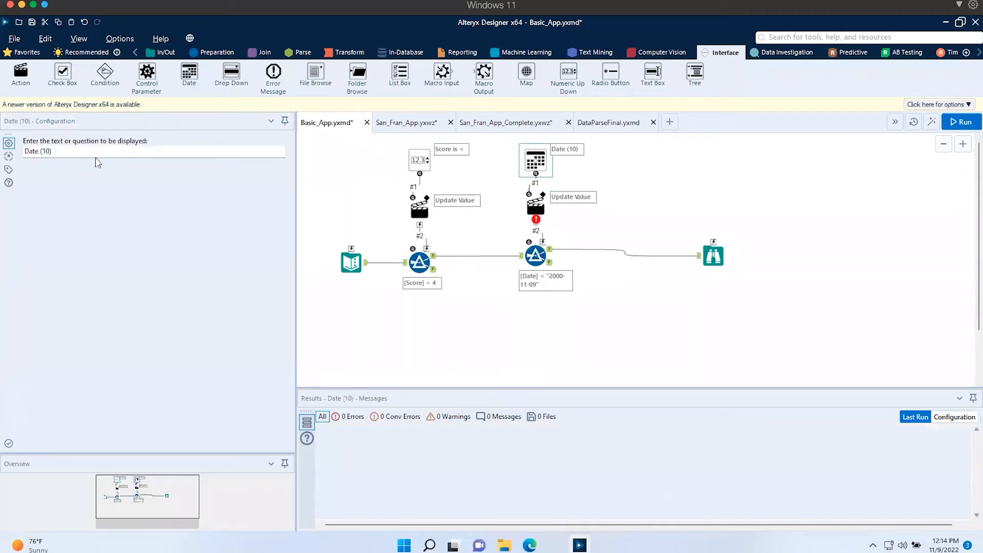
pyautogui.click(77, 153)
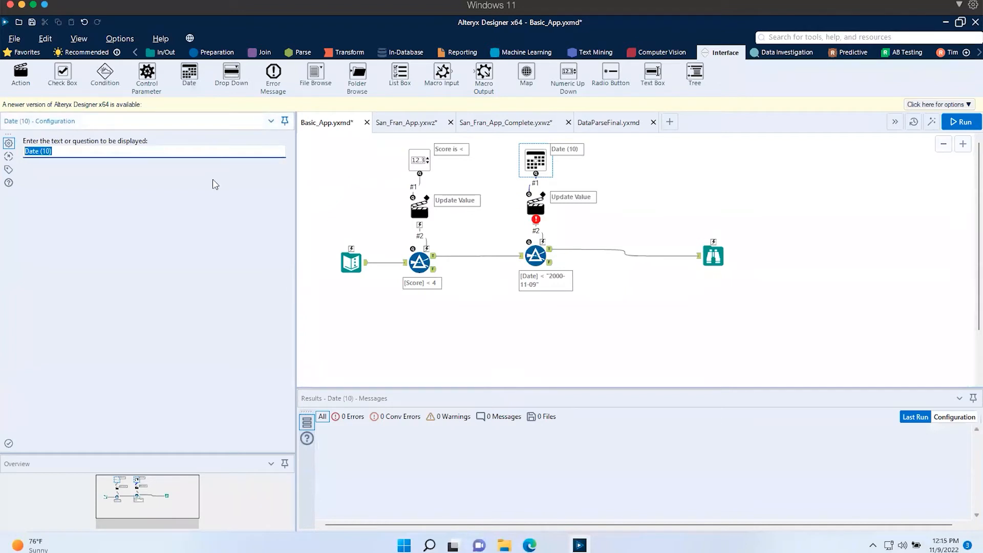
pyautogui.write('D')
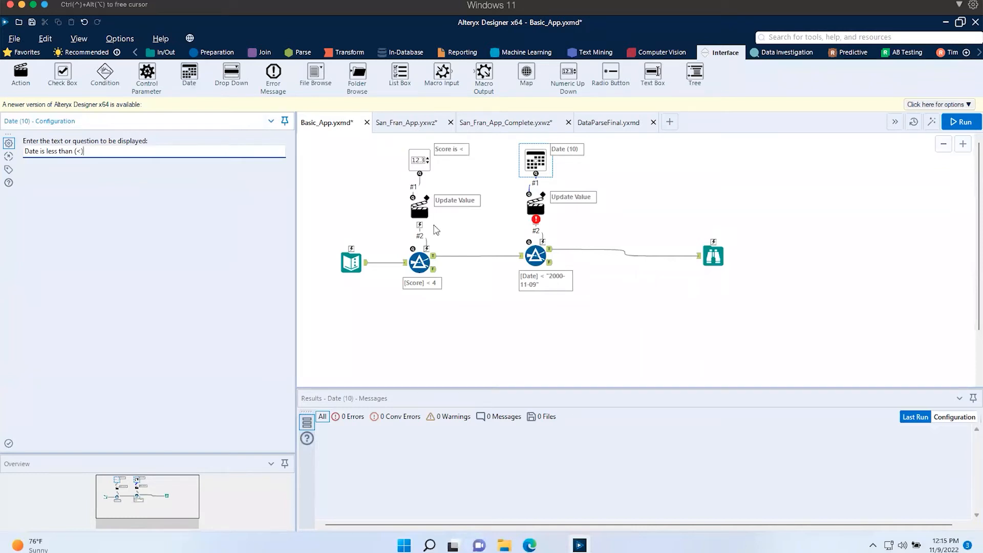
# Step: Configure the Date filter's Update Value action to target the Operand value and replace the specific string 2000-11-09
pyautogui.click(535, 204)
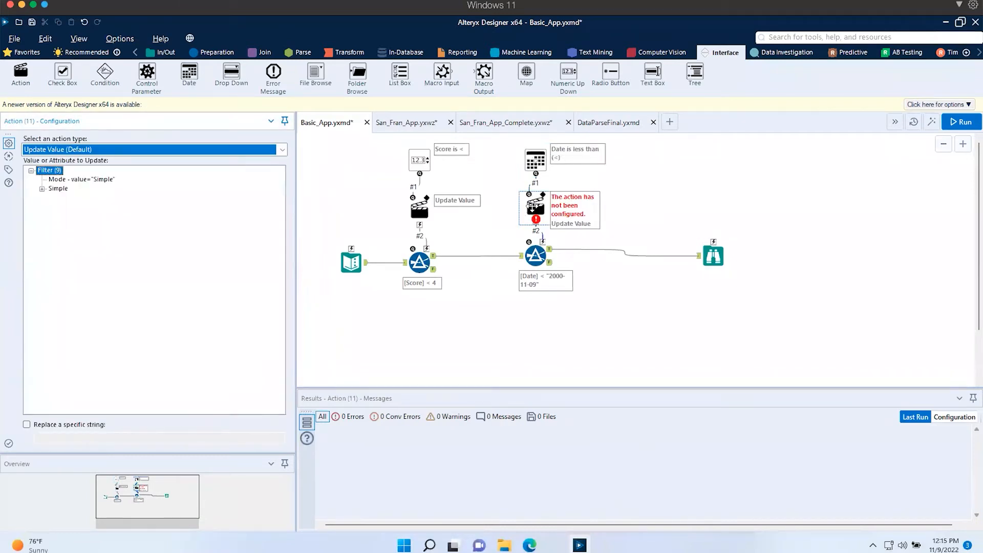
pyautogui.click(42, 189)
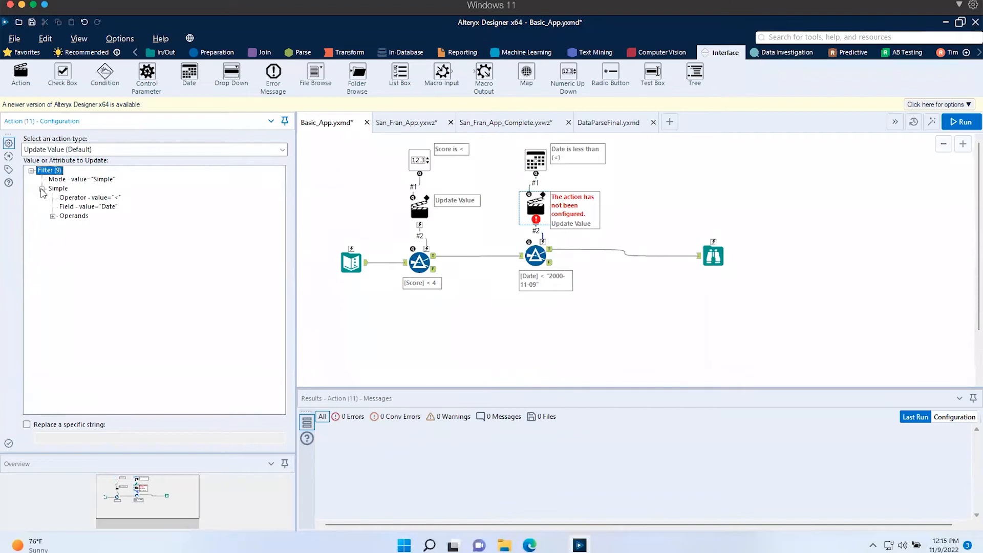
pyautogui.click(53, 216)
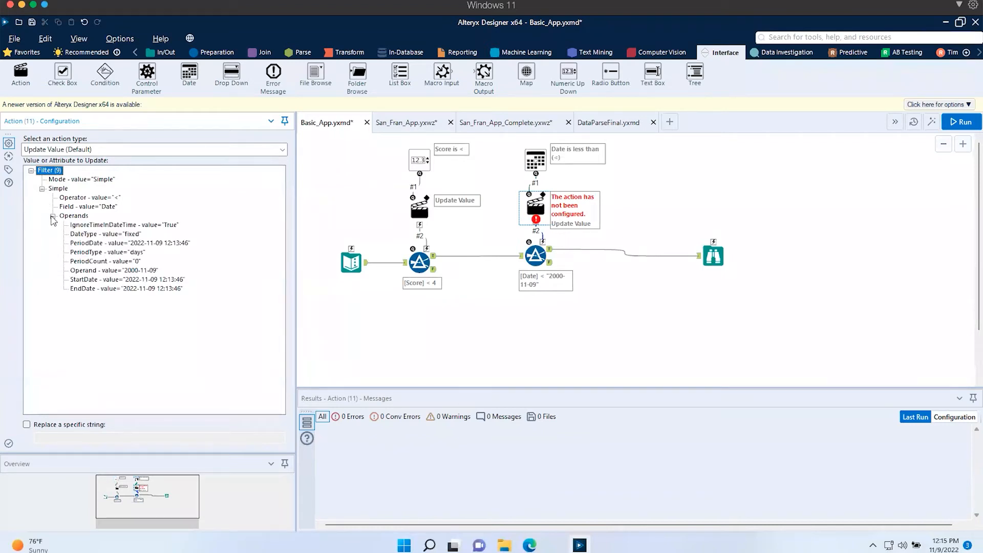
pyautogui.click(116, 271)
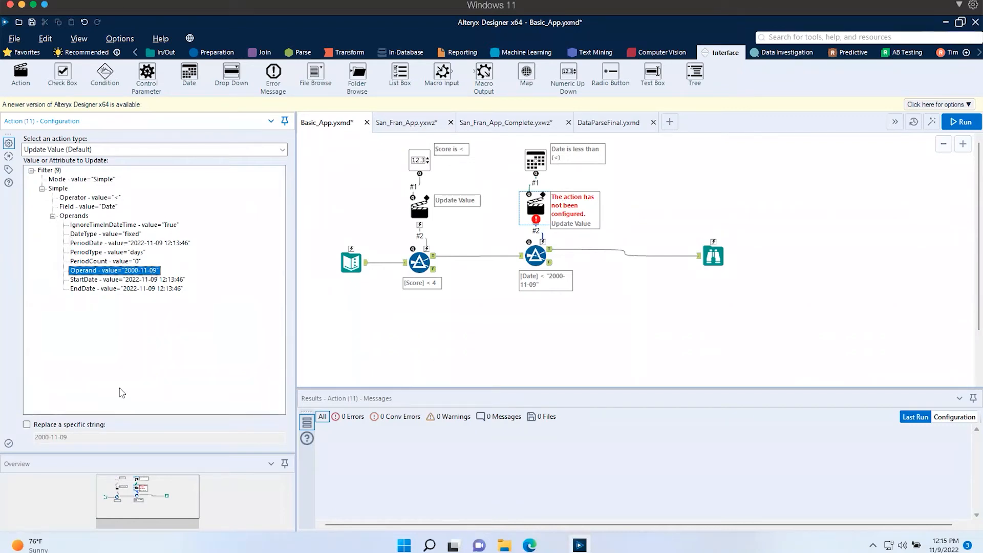
pyautogui.click(26, 424)
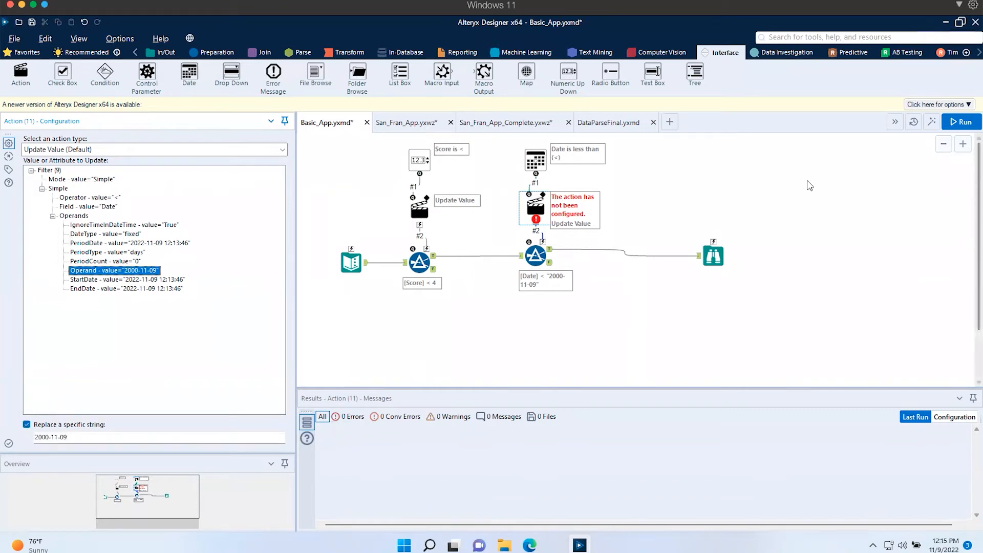
pyautogui.click(827, 188)
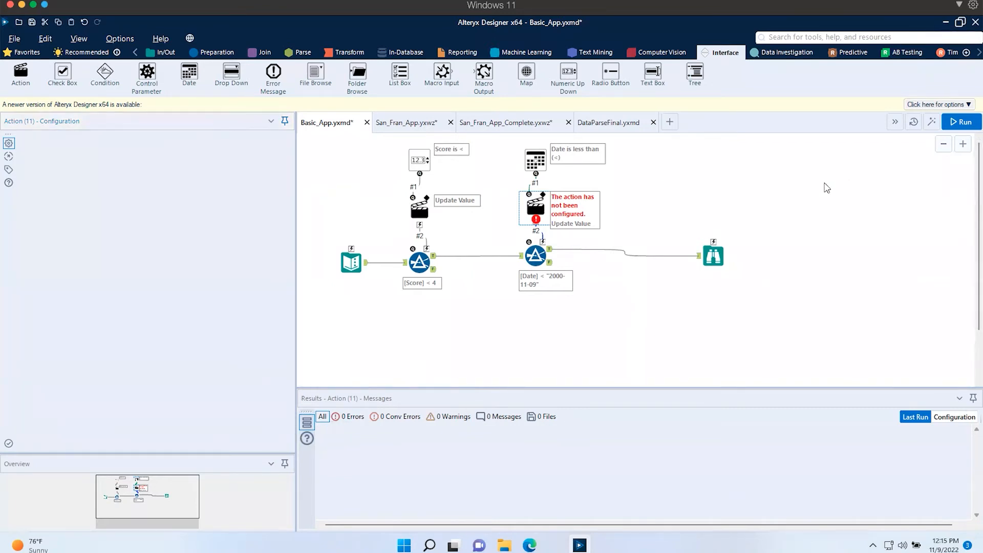
# Step: Run the analytic app with "Score is <" at 7 and the date November 1, 2022, and review the returned records
pyautogui.hotkey('ctrl', 'r')
pyautogui.click(932, 123)
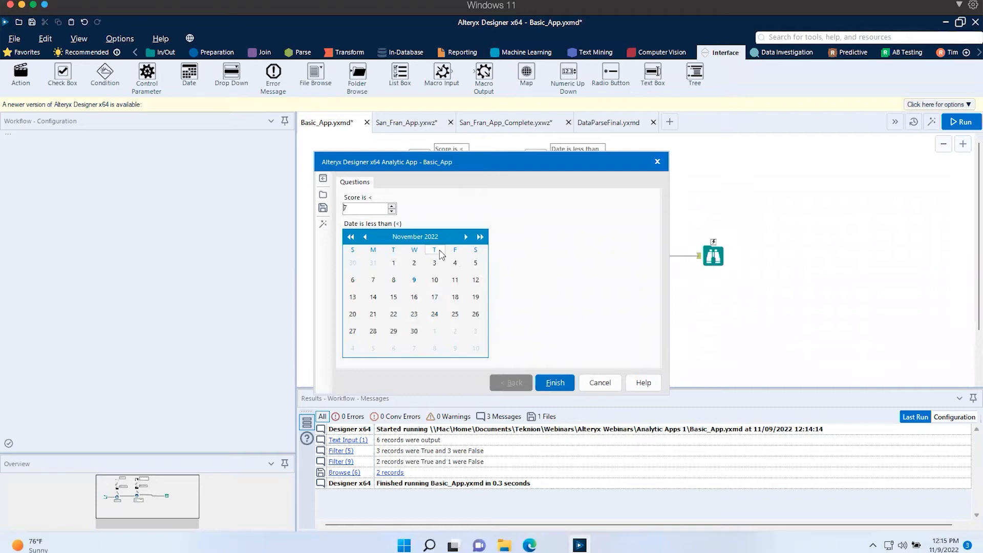
pyautogui.click(394, 264)
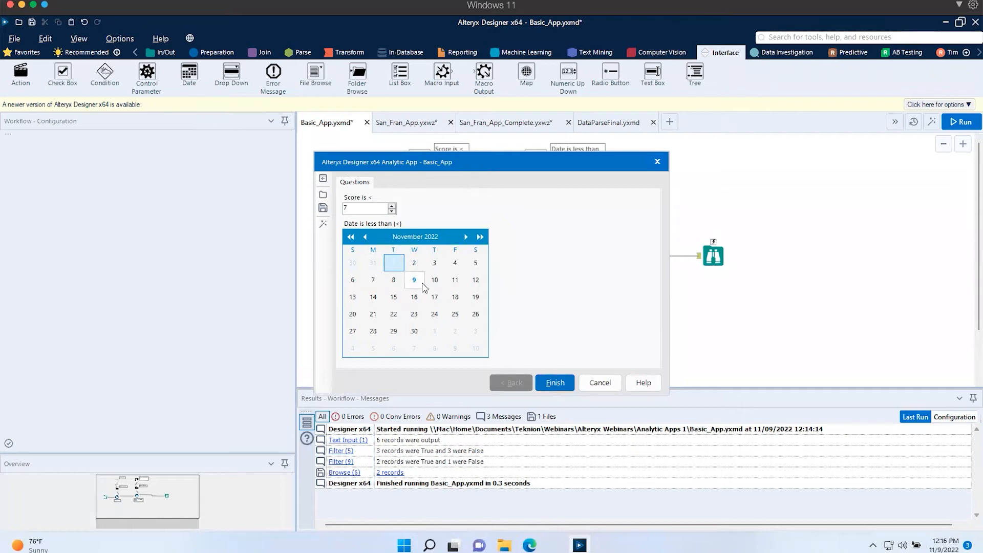
pyautogui.click(552, 383)
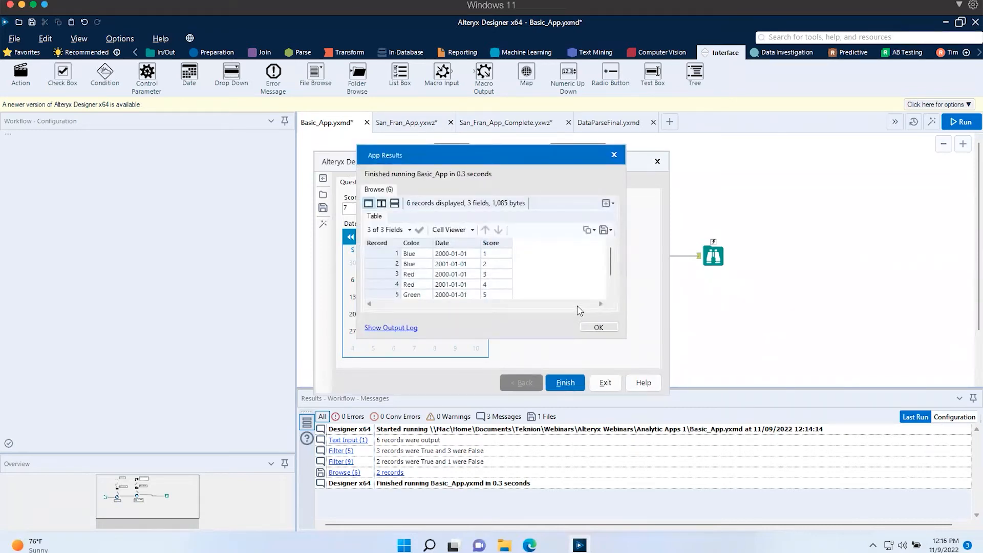
pyautogui.moveTo(611, 267)
pyautogui.mouseDown()
pyautogui.moveTo(611, 280)
pyautogui.moveTo(611, 265)
pyautogui.mouseUp()
pyautogui.click(599, 327)
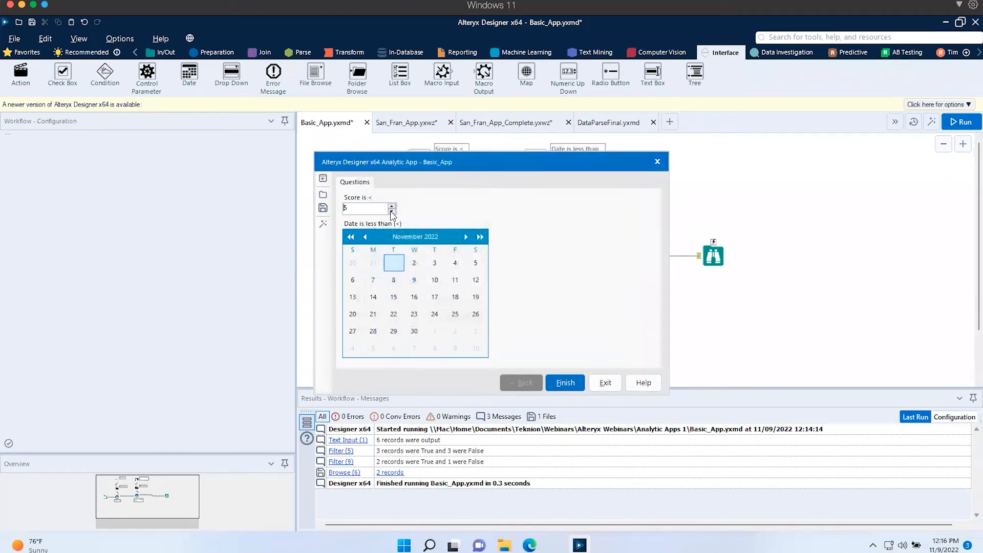
# Step: Rerun the app with "Score is <" set to 4 and the date set to August 9, 2000
pyautogui.click(351, 237)
pyautogui.click(350, 236)
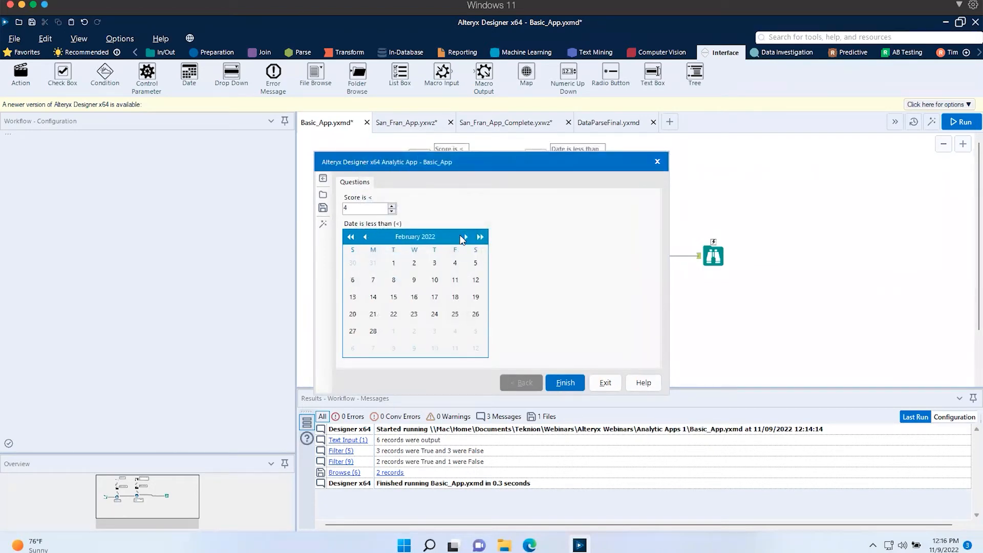
pyautogui.click(427, 238)
pyautogui.moveTo(427, 238); pyautogui.dragTo(420, 210)
pyautogui.click(351, 237)
pyautogui.click(350, 237)
pyautogui.click(351, 237)
pyautogui.click(350, 237)
pyautogui.click(351, 237)
pyautogui.click(351, 237)
pyautogui.click(350, 237)
pyautogui.click(350, 237)
pyautogui.click(351, 237)
pyautogui.click(351, 237)
pyautogui.click(350, 237)
pyautogui.click(350, 237)
pyautogui.click(350, 237)
pyautogui.click(350, 238)
pyautogui.click(350, 238)
pyautogui.click(350, 237)
pyautogui.click(350, 237)
pyautogui.click(351, 237)
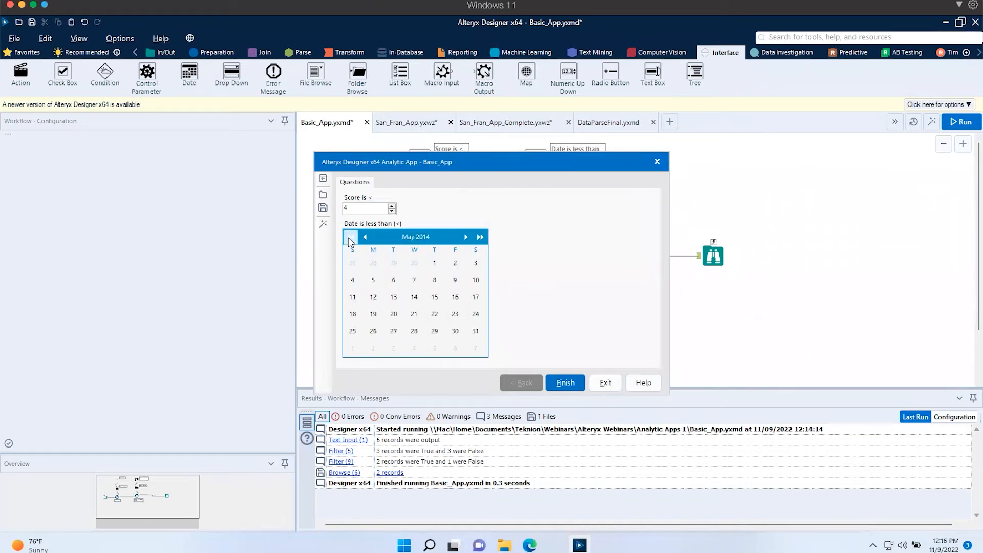
pyautogui.click(350, 237)
pyautogui.click(350, 237)
pyautogui.click(350, 238)
pyautogui.click(350, 237)
pyautogui.click(350, 237)
pyautogui.click(351, 238)
pyautogui.click(350, 237)
pyautogui.click(351, 237)
pyautogui.click(350, 237)
pyautogui.click(350, 237)
pyautogui.click(350, 237)
pyautogui.click(351, 237)
pyautogui.click(350, 237)
pyautogui.click(351, 237)
pyautogui.click(350, 237)
pyautogui.click(350, 237)
pyautogui.click(350, 238)
pyautogui.click(351, 237)
pyautogui.click(350, 237)
pyautogui.click(350, 237)
pyautogui.click(350, 237)
pyautogui.click(350, 237)
pyautogui.click(351, 237)
pyautogui.click(351, 237)
pyautogui.click(350, 237)
pyautogui.click(350, 237)
pyautogui.click(350, 237)
pyautogui.click(350, 237)
pyautogui.click(350, 237)
pyautogui.click(350, 237)
pyautogui.click(350, 237)
pyautogui.click(351, 237)
pyautogui.click(351, 237)
pyautogui.click(351, 237)
pyautogui.click(350, 237)
pyautogui.click(350, 237)
pyautogui.click(350, 237)
pyautogui.click(350, 237)
pyautogui.click(350, 237)
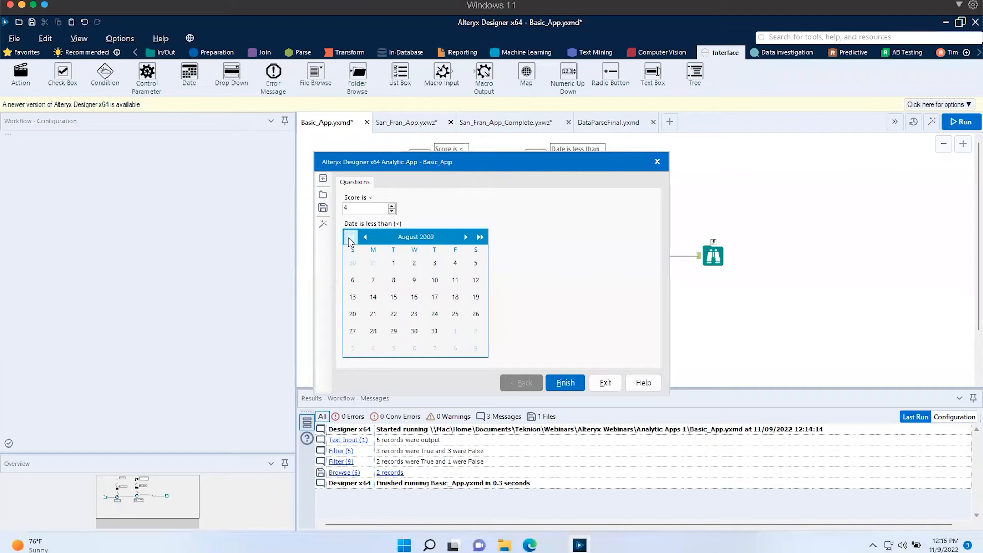
pyautogui.click(415, 281)
pyautogui.click(565, 384)
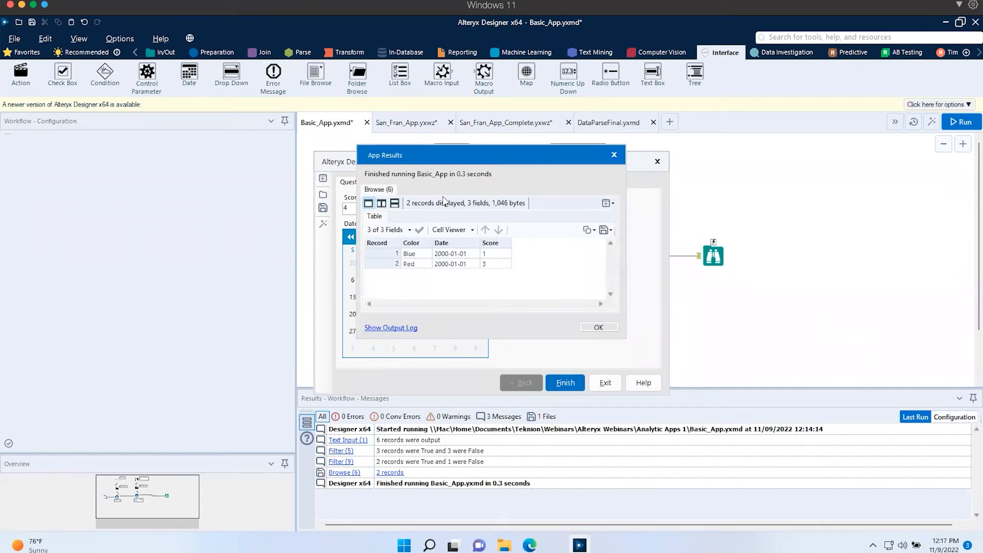
# Step: Move the results window aside to compare its records with the chosen answers, and exit the app
pyautogui.moveTo(457, 151); pyautogui.dragTo(582, 149)
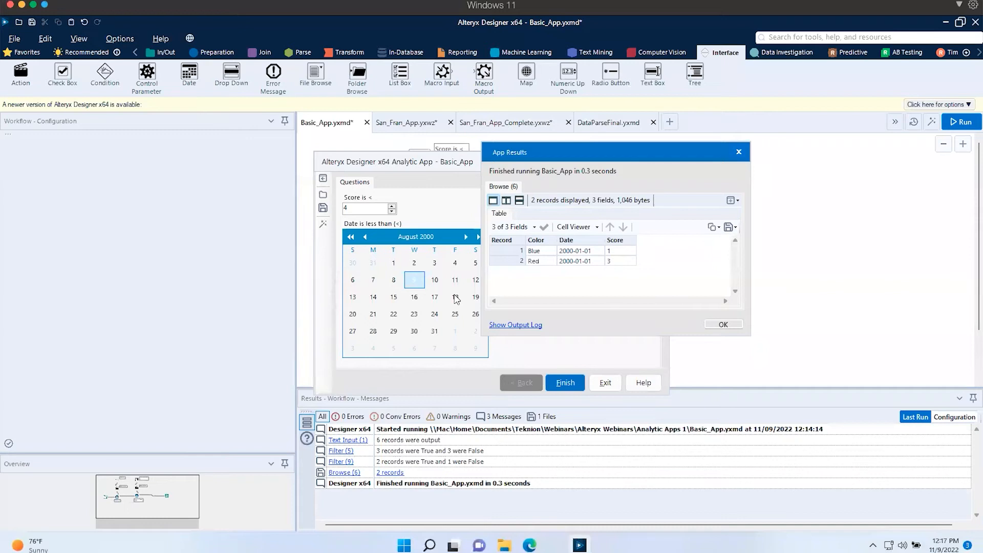
pyautogui.click(723, 324)
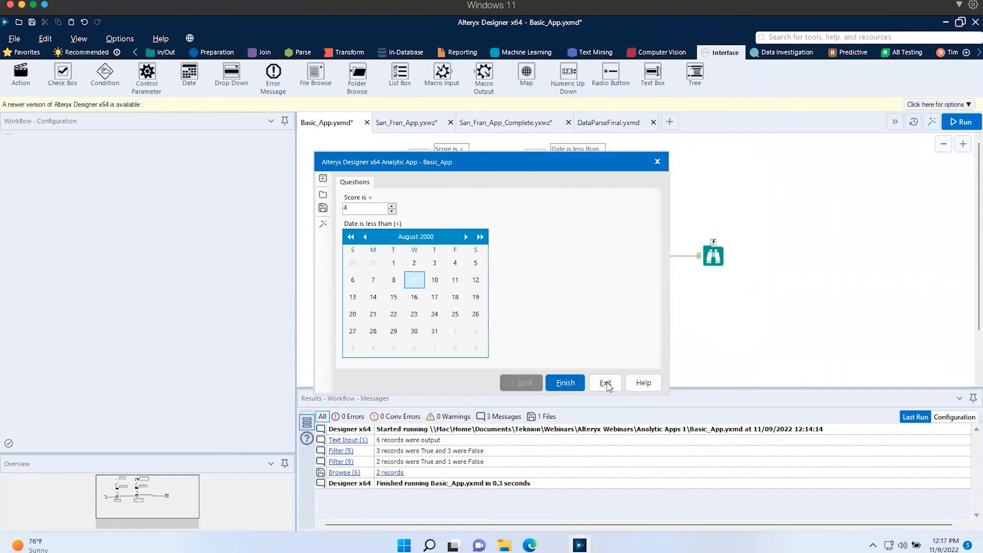
pyautogui.click(605, 382)
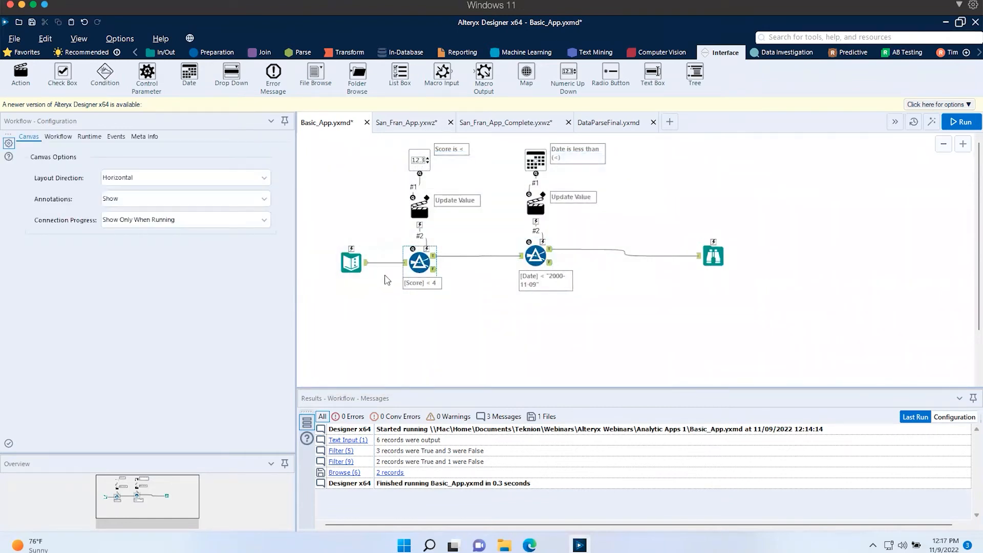
# Step: Preview the app's question dialog, cancel it, and open the Interface Designer
pyautogui.click(932, 125)
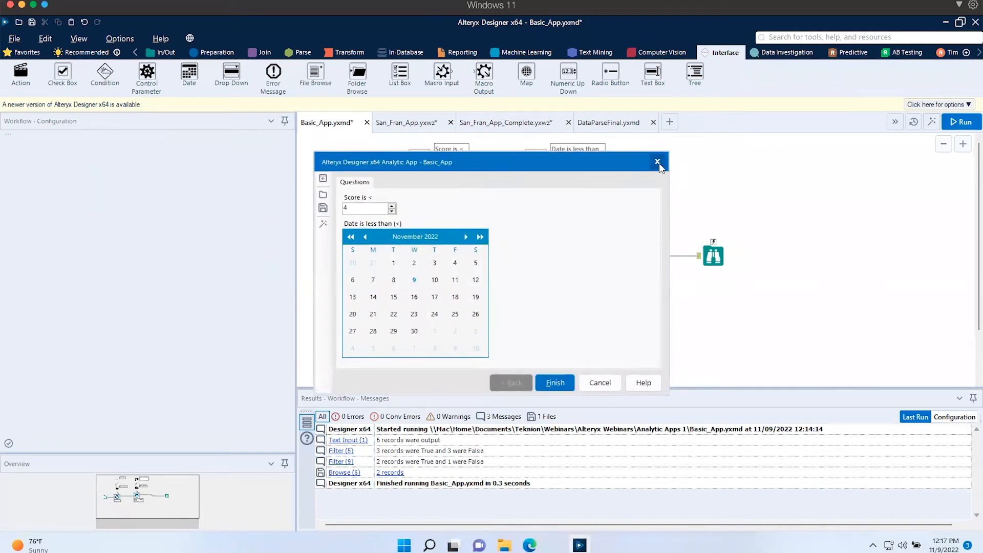
pyautogui.click(597, 383)
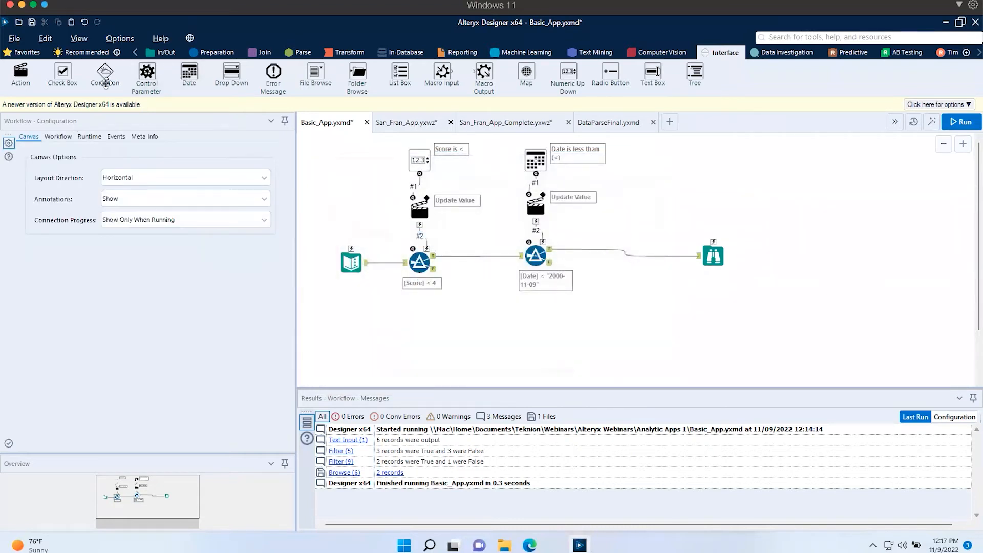
pyautogui.click(78, 40)
pyautogui.click(117, 127)
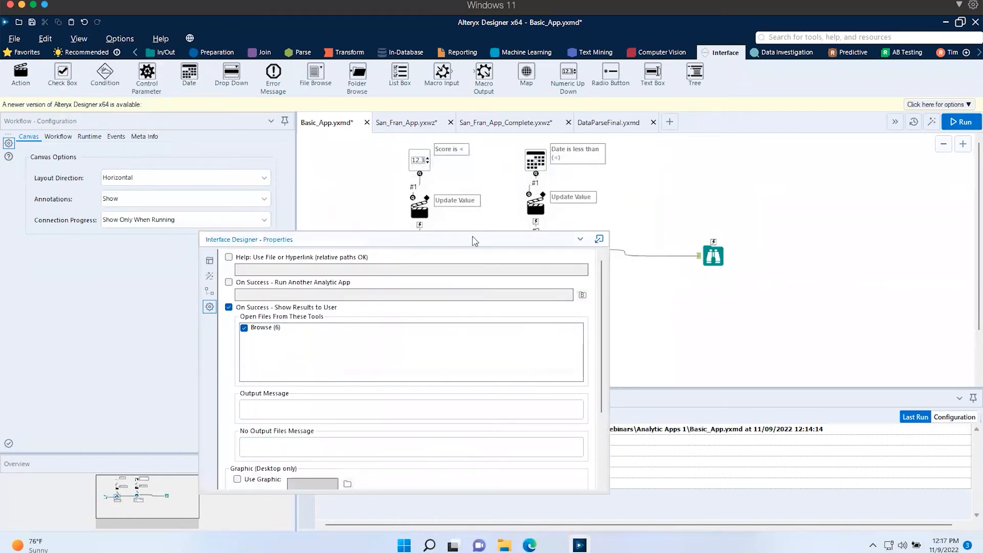
# Step: Move the "Score is <" question below the date question in the Interface Designer layout, and close the designer
pyautogui.moveTo(476, 192); pyautogui.dragTo(486, 165)
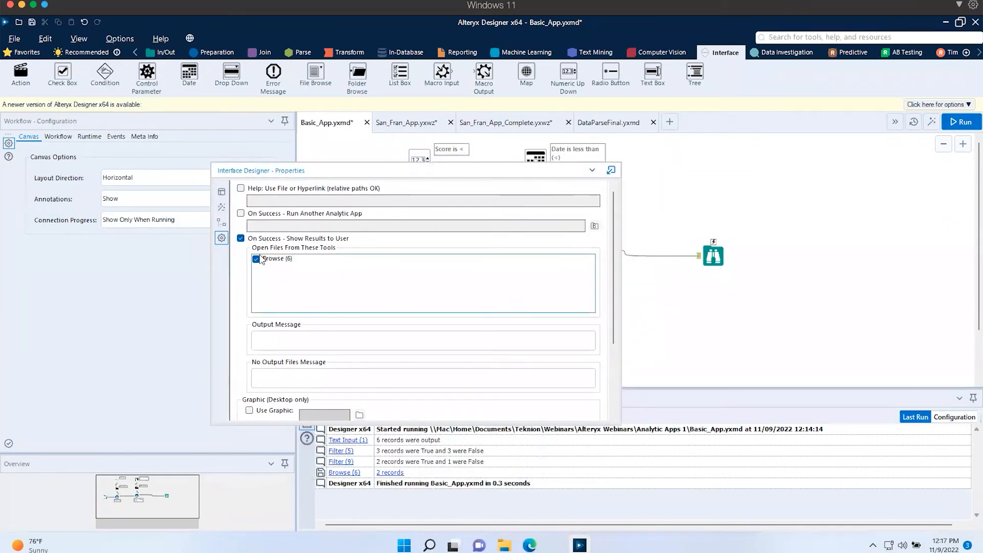
pyautogui.click(222, 192)
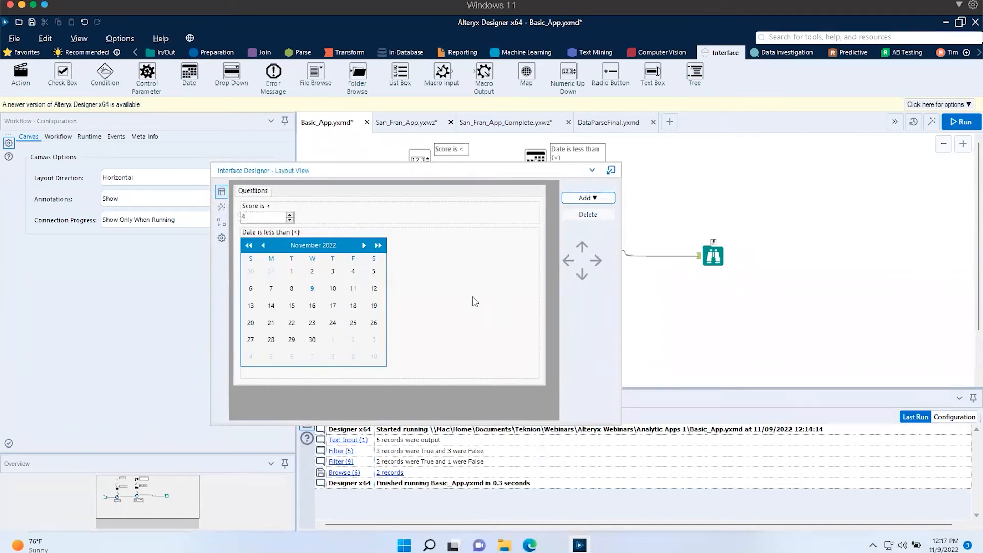
pyautogui.click(364, 212)
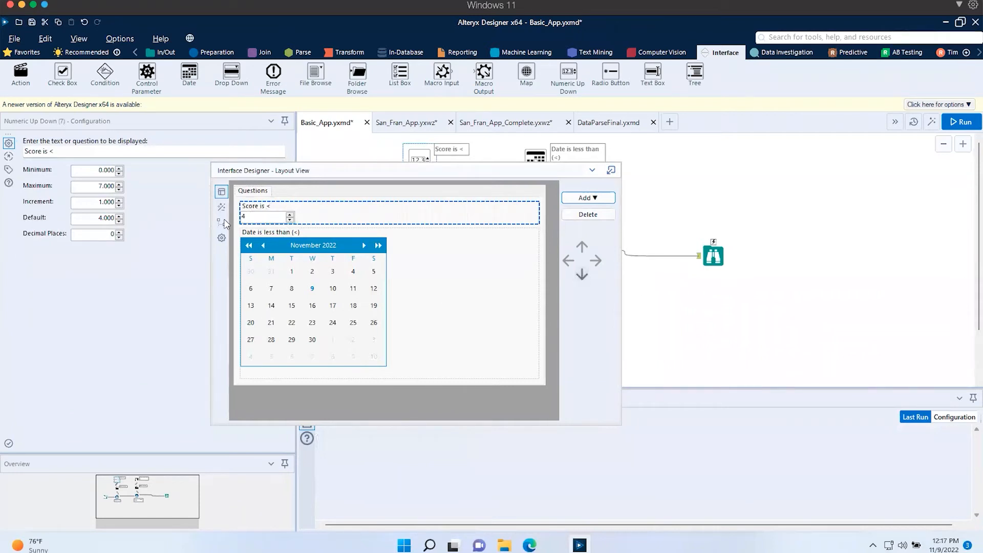
pyautogui.click(583, 275)
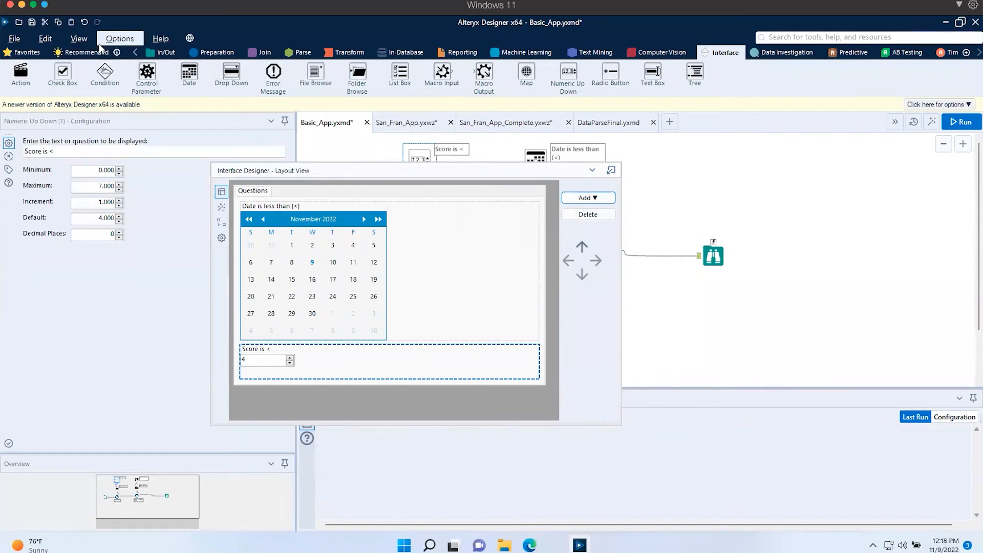
pyautogui.click(82, 40)
pyautogui.click(101, 125)
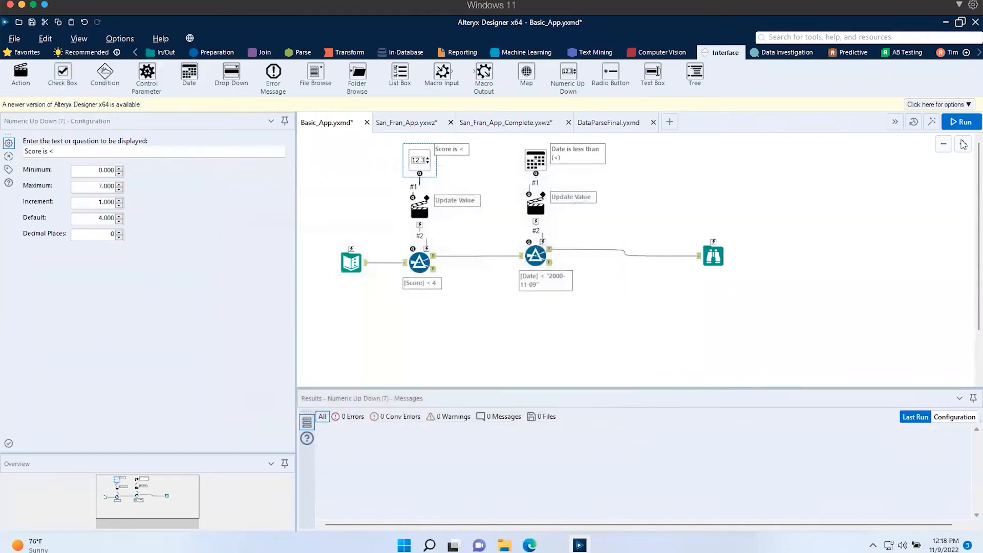
# Step: Run the analytic app with the date November 23, 2022 and "Score is <" at 5, review the returned records, and close it
pyautogui.click(932, 122)
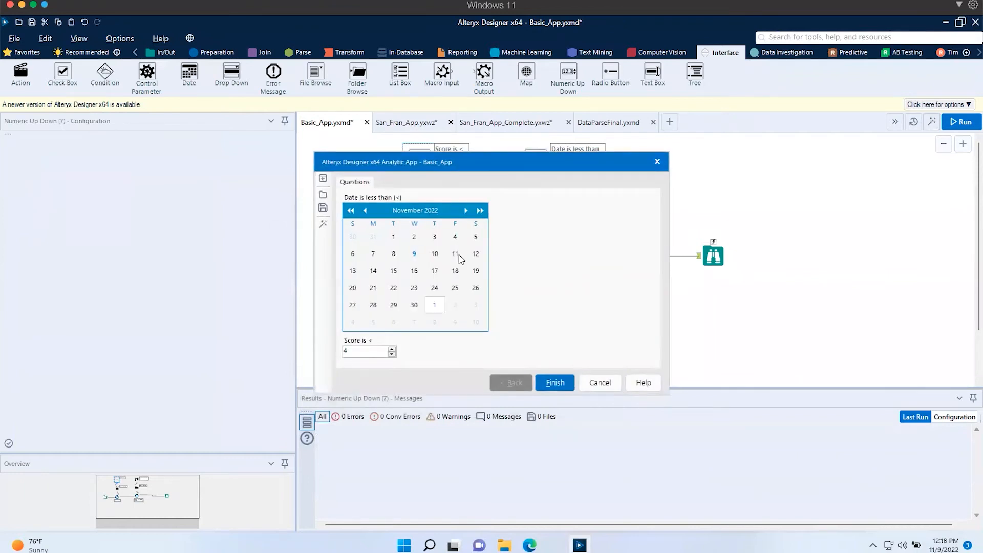
pyautogui.click(414, 288)
pyautogui.click(392, 349)
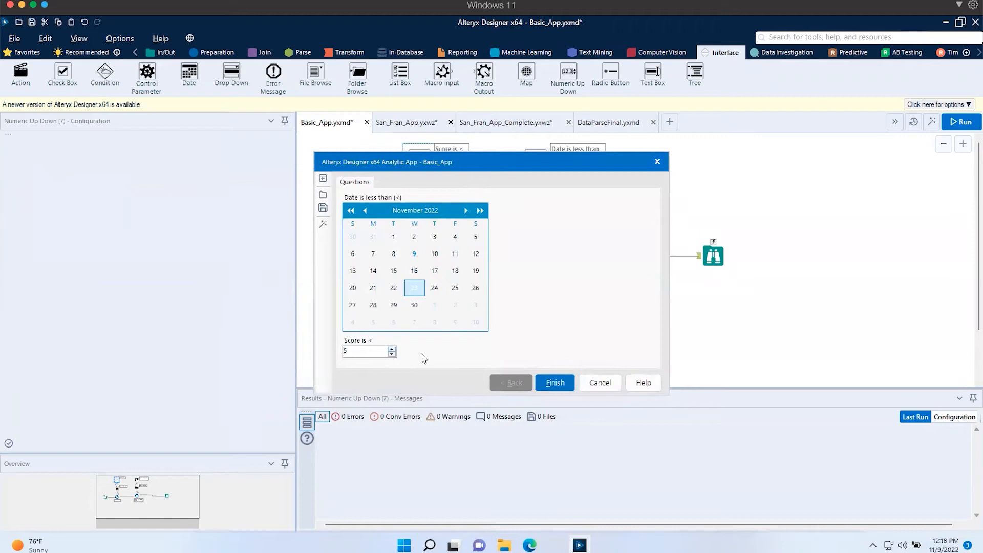
pyautogui.click(563, 383)
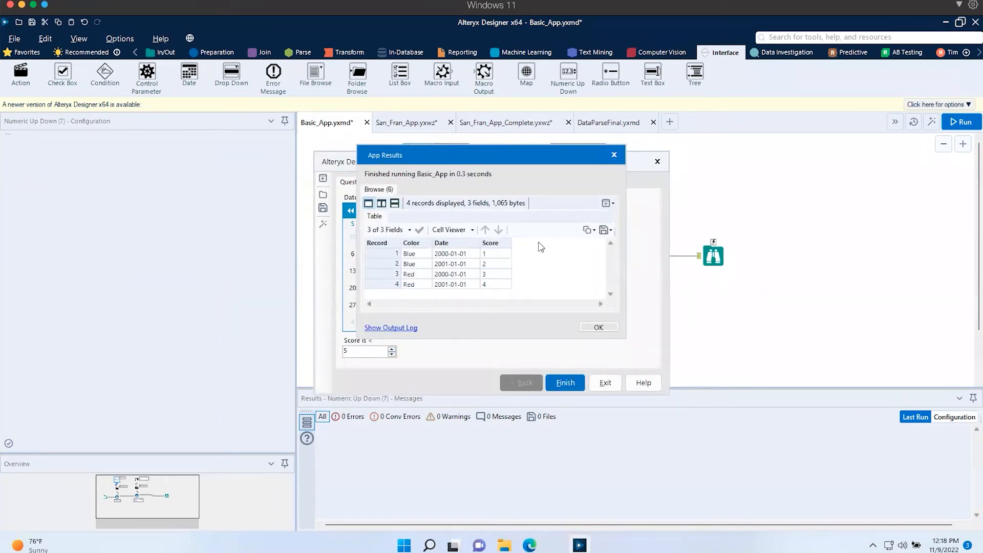
pyautogui.click(609, 328)
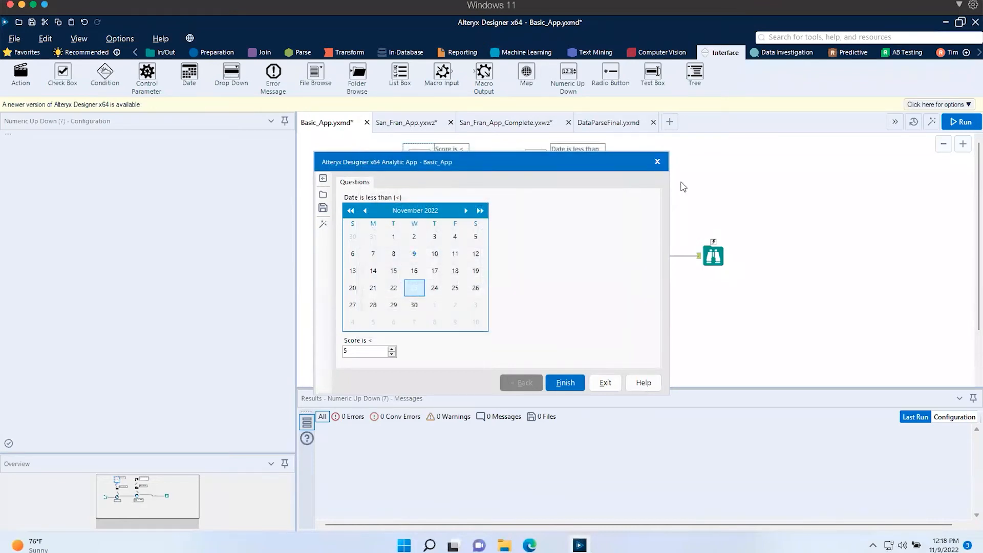
pyautogui.click(657, 161)
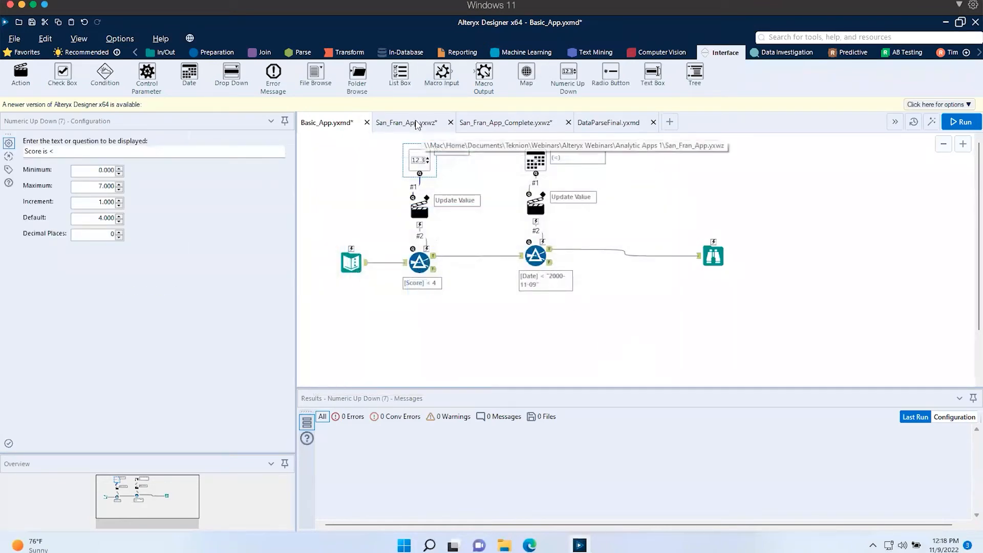
# Step: In the San_Fran_App workflow, attach a Numeric Up Down to the Estimated Population filter and label it "Estimated Population is >="
pyautogui.click(417, 126)
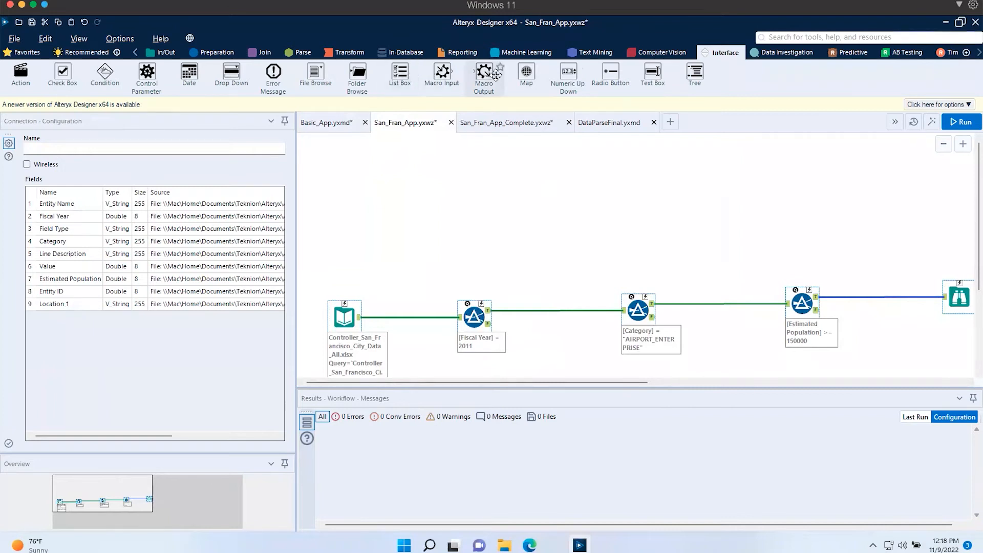
pyautogui.moveTo(568, 72)
pyautogui.mouseDown()
pyautogui.moveTo(800, 186)
pyautogui.moveTo(772, 169)
pyautogui.moveTo(797, 168)
pyautogui.moveTo(810, 284)
pyautogui.mouseUp()
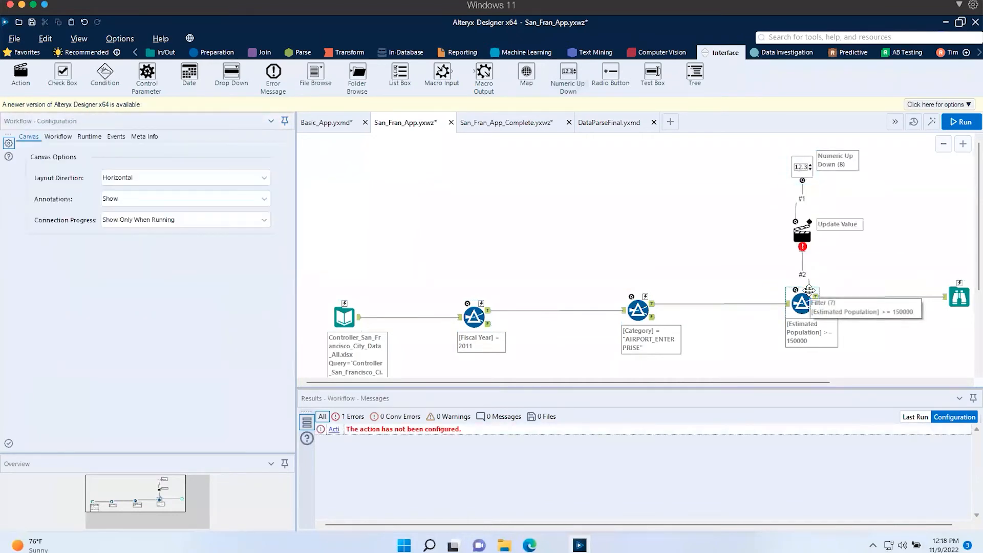
pyautogui.click(799, 169)
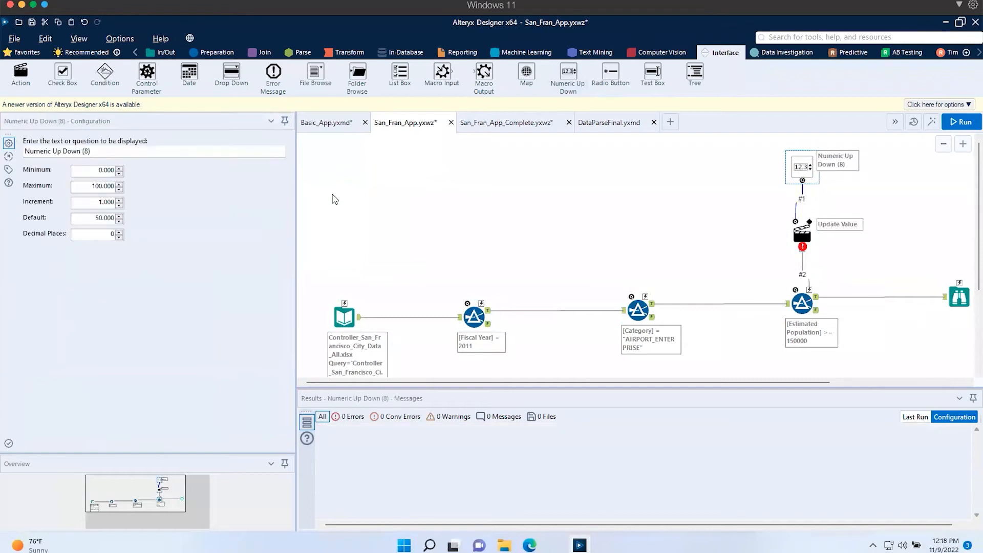
pyautogui.tripleClick(103, 149)
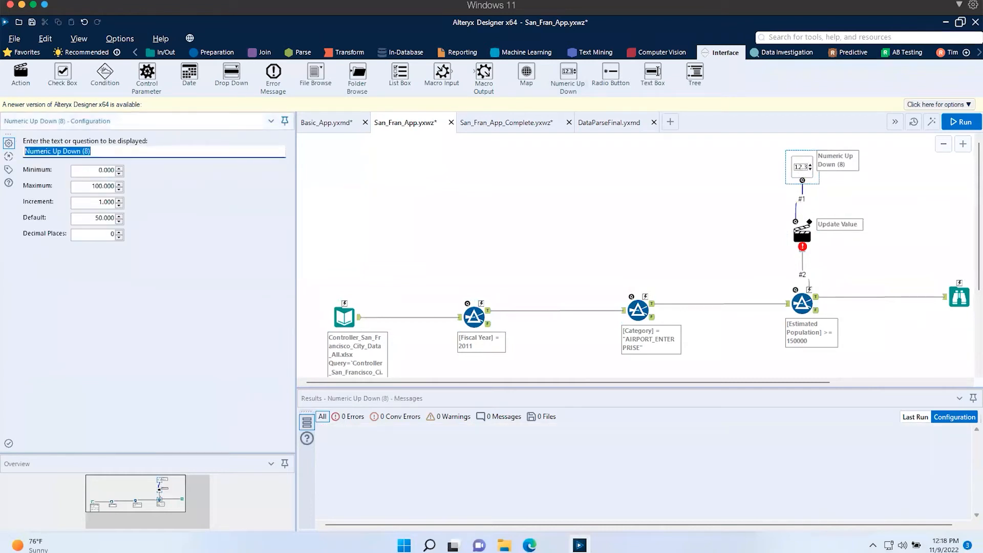
pyautogui.write('Estimated Population is >=')
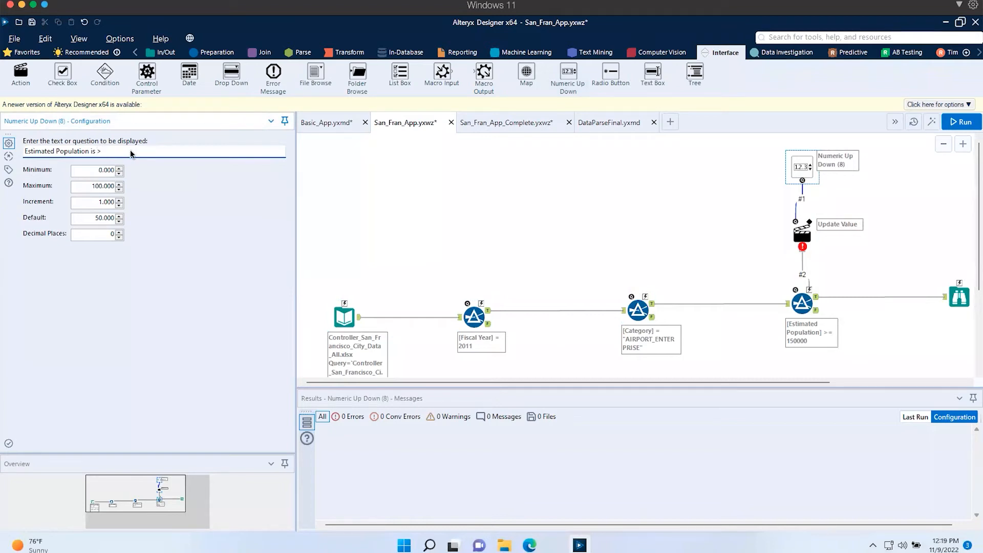
# Step: Set the Numeric Up Down's maximum to 10000000, increment to 25000 and default to 150000, and preview it in the app's question dialog
pyautogui.click(100, 186)
pyautogui.write('00000')
pyautogui.write('25')
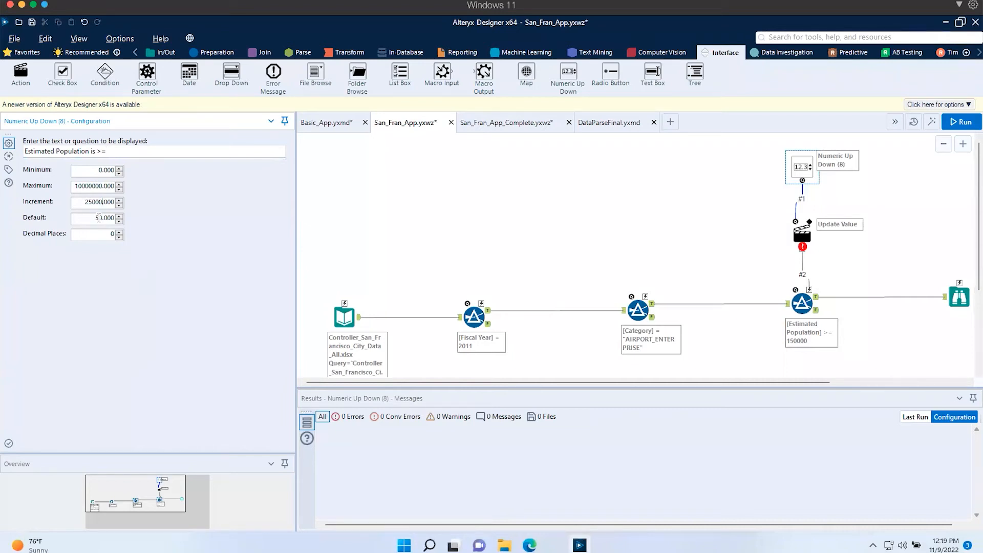
pyautogui.write('15000')
pyautogui.click(598, 222)
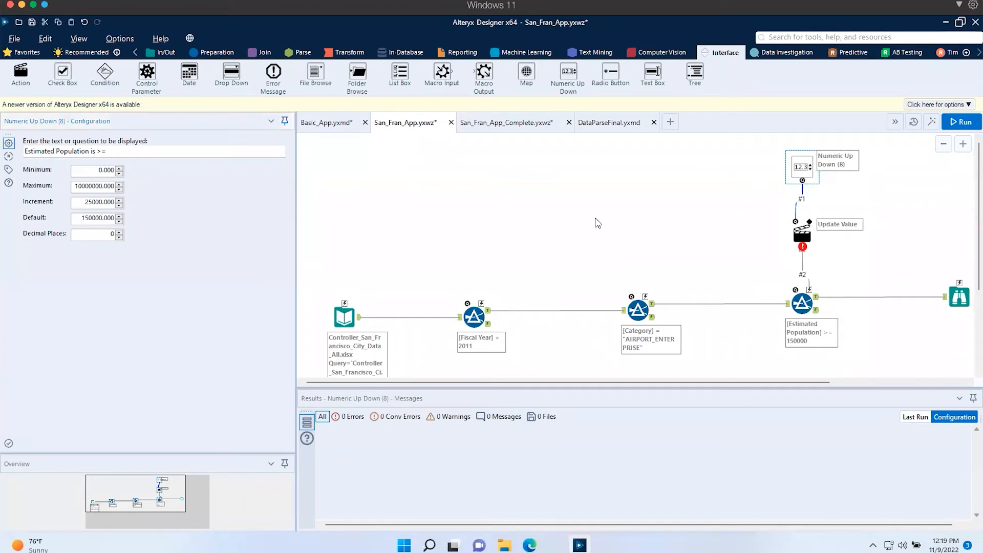
pyautogui.click(932, 123)
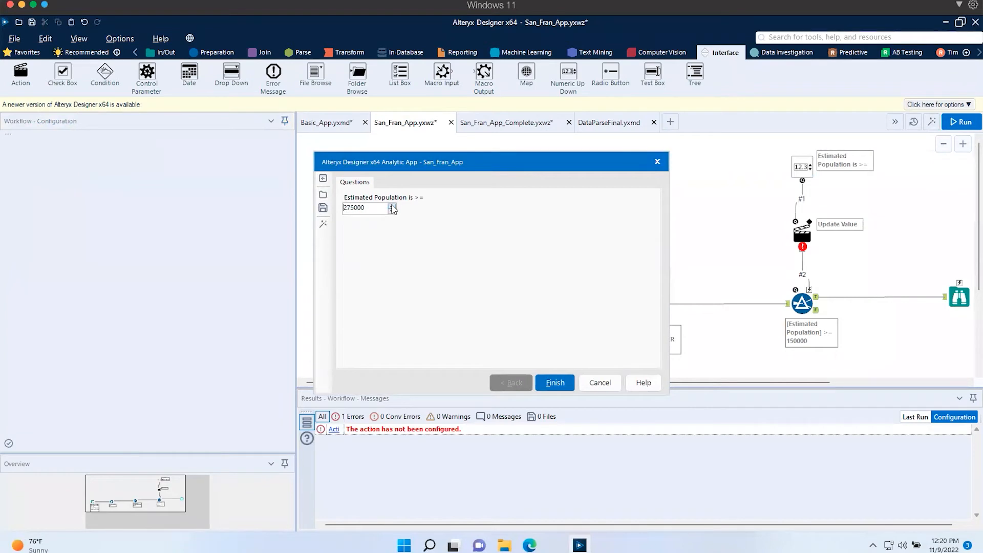
pyautogui.click(608, 383)
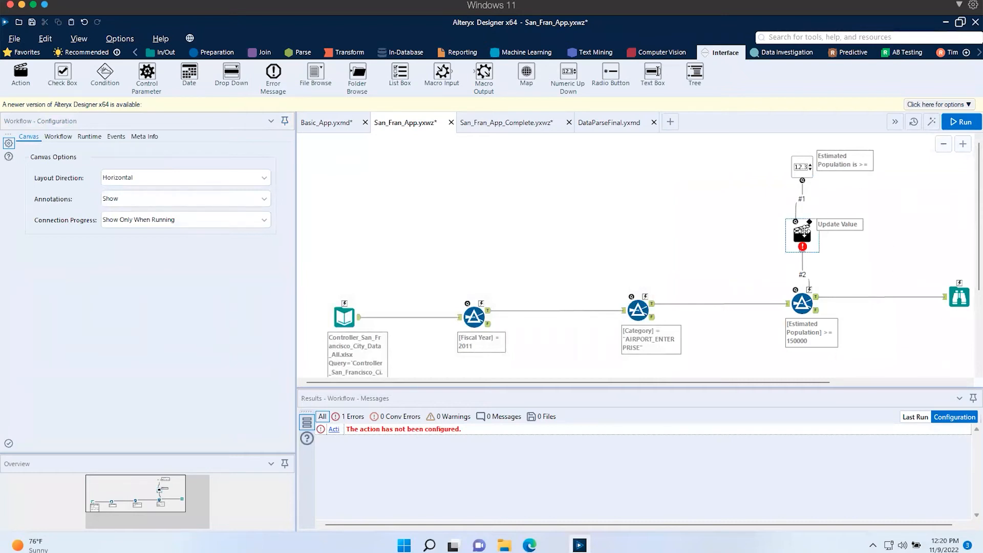
# Step: Configure the population filter's Update Value action to update the Operand, replacing the specific string 150000
pyautogui.click(802, 231)
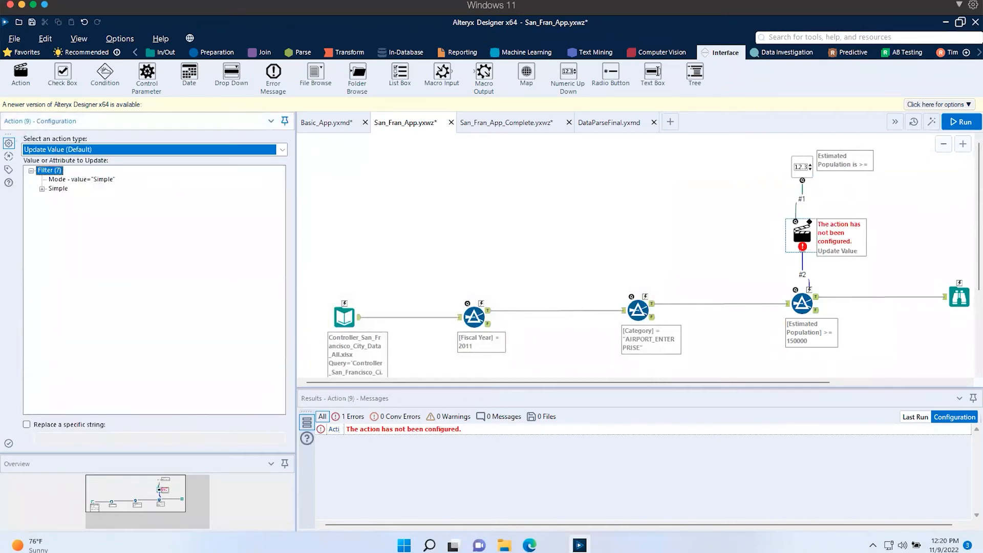
pyautogui.click(42, 188)
pyautogui.click(53, 216)
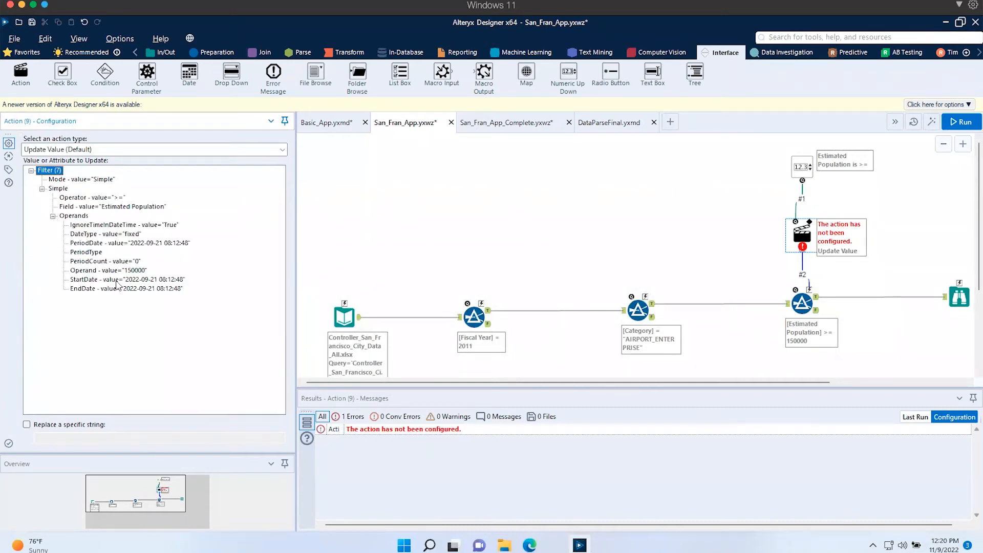
pyautogui.click(98, 269)
pyautogui.click(93, 279)
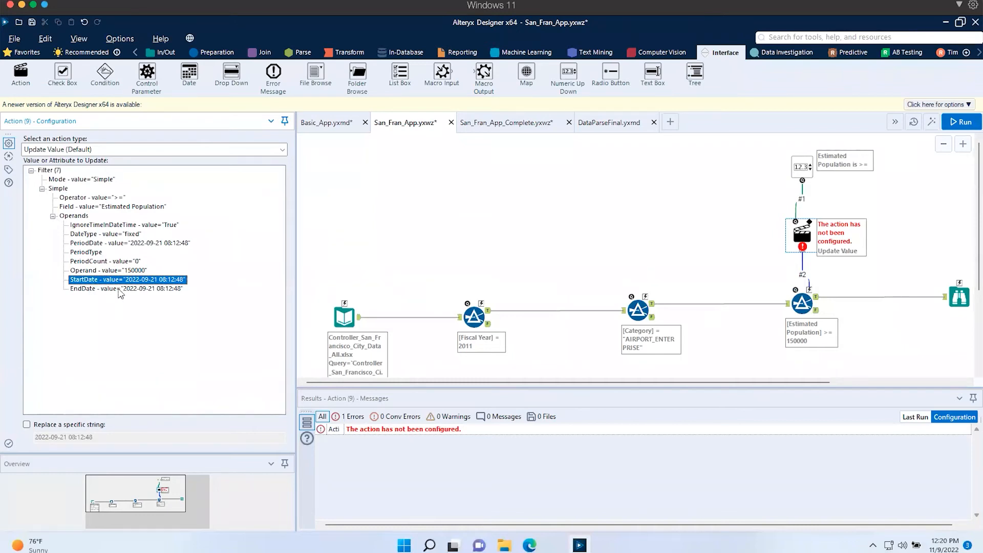
pyautogui.click(107, 271)
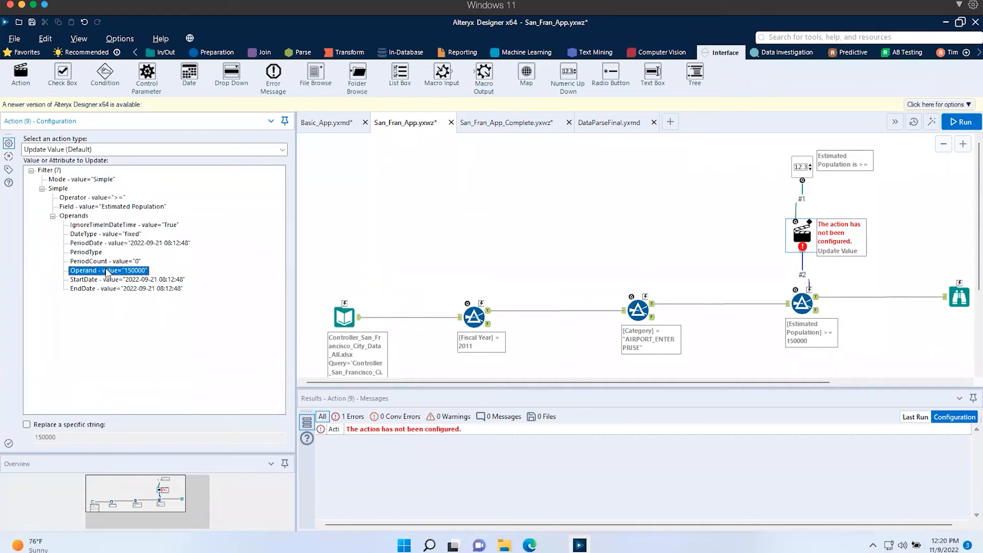
pyautogui.click(27, 425)
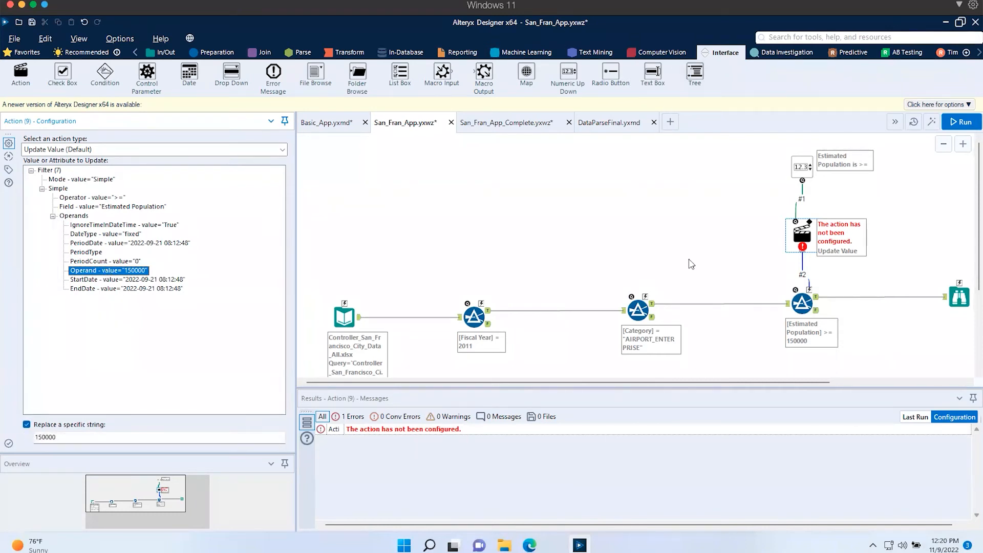
pyautogui.click(705, 244)
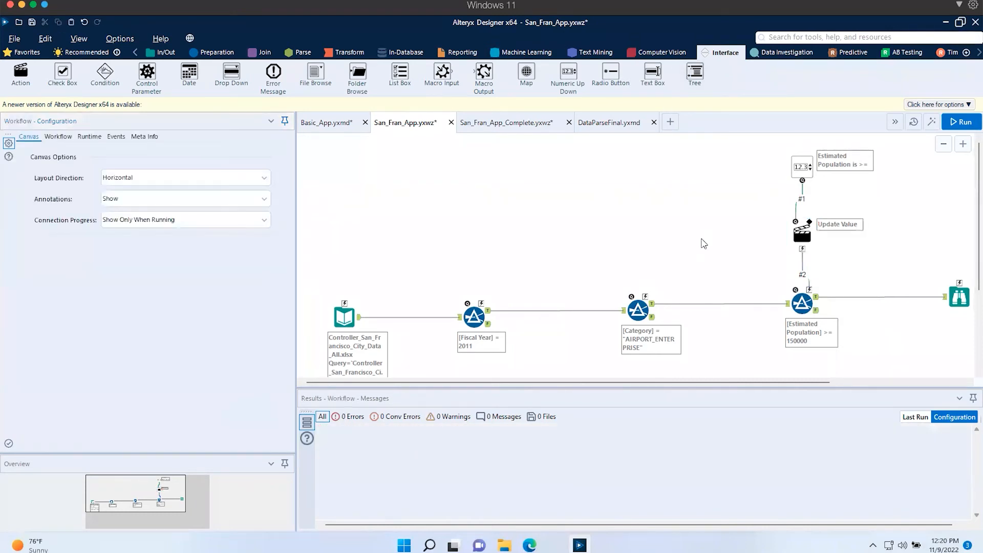
# Step: Add a Summarize tool above the Fiscal Year filter and connect it to the San Francisco input data
pyautogui.click(474, 317)
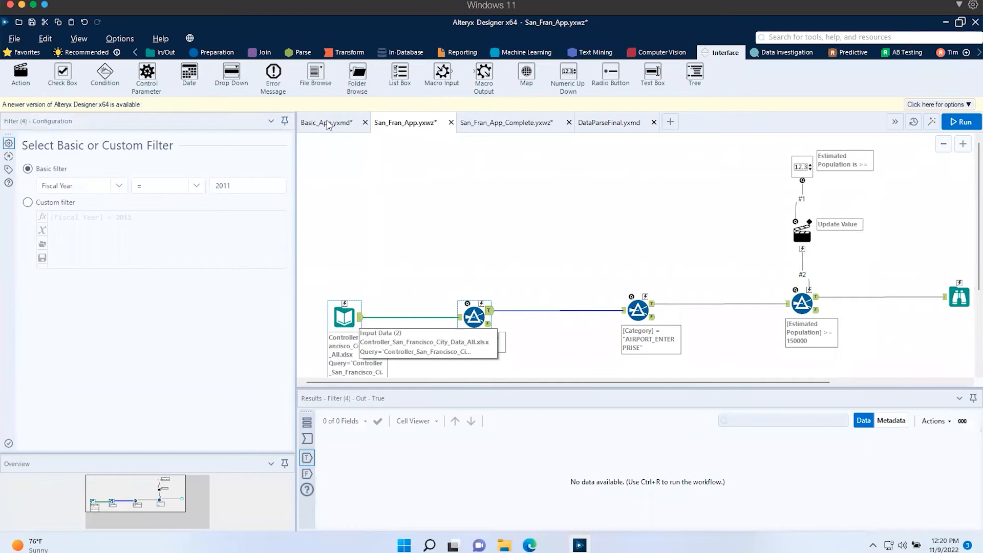
pyautogui.click(349, 51)
pyautogui.moveTo(189, 74); pyautogui.dragTo(407, 242)
pyautogui.moveTo(360, 317)
pyautogui.mouseDown()
pyautogui.moveTo(390, 242)
pyautogui.moveTo(378, 226)
pyautogui.mouseUp()
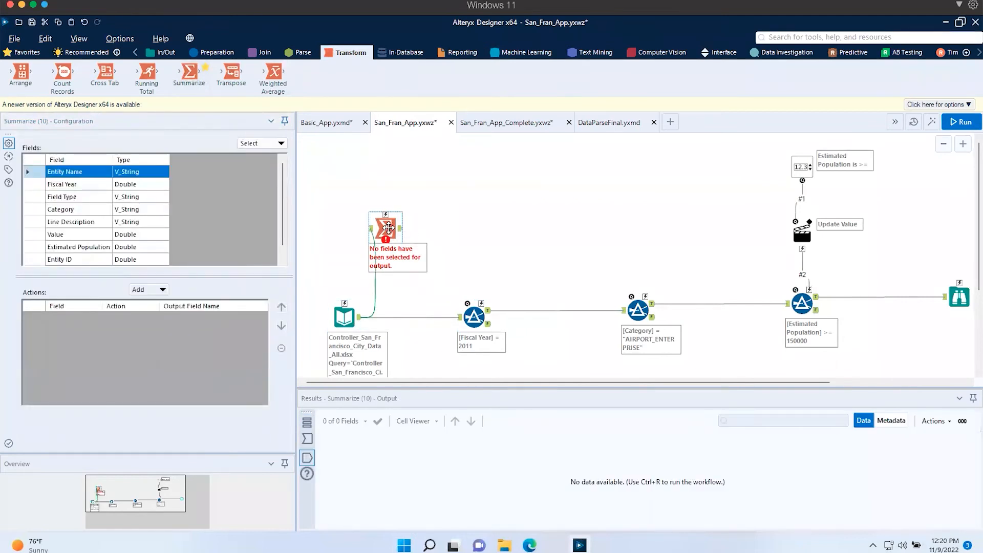
# Step: Configure the Summarize tool to group by Fiscal Year and count Fiscal Year
pyautogui.click(78, 186)
pyautogui.click(147, 290)
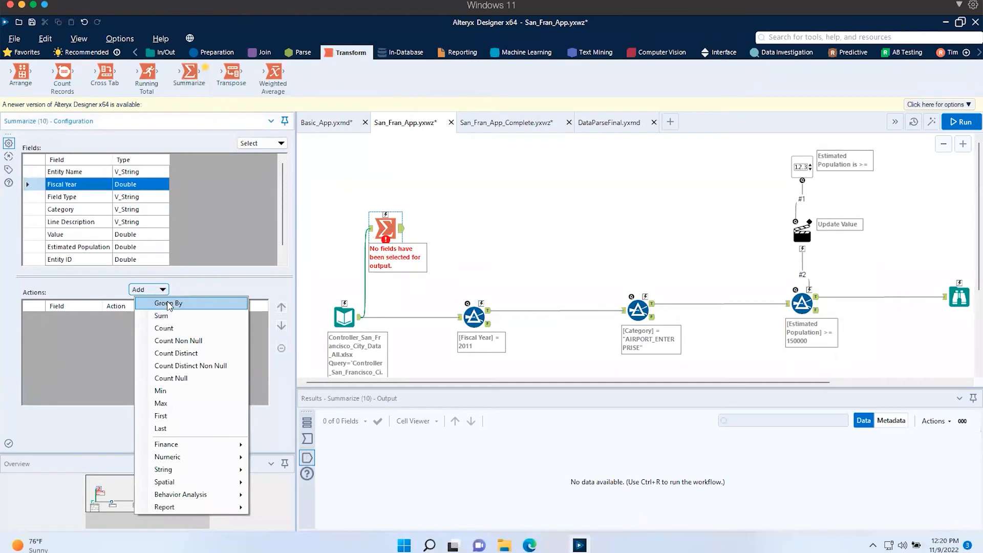
pyautogui.click(169, 303)
pyautogui.click(163, 291)
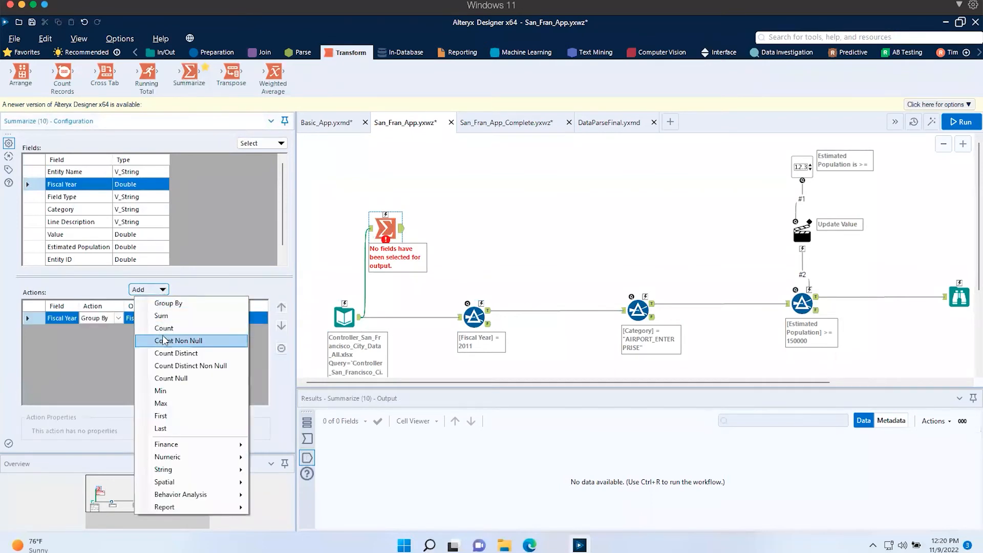
pyautogui.click(164, 328)
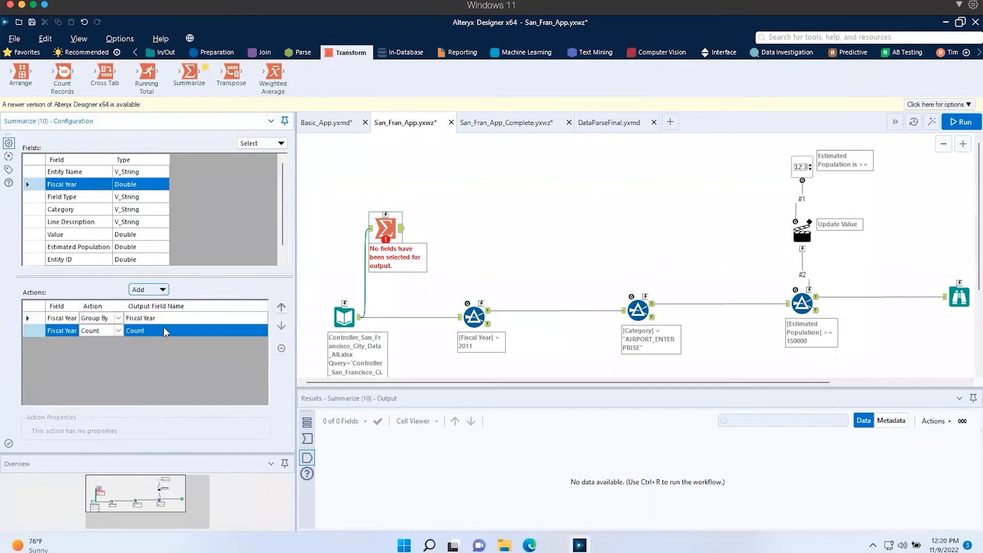
# Step: Run the workflow and examine the Summarize output for the available fiscal years
pyautogui.click(962, 123)
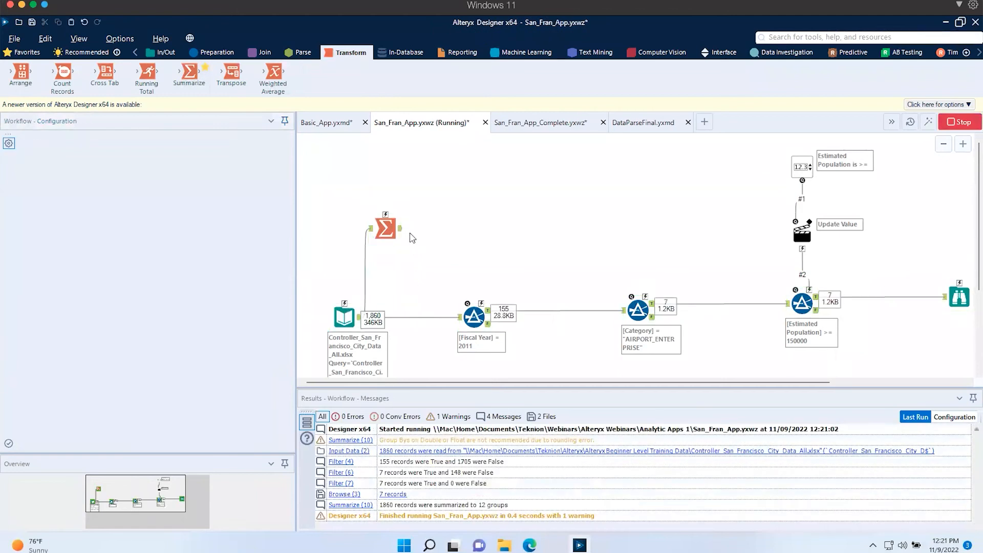
pyautogui.click(392, 231)
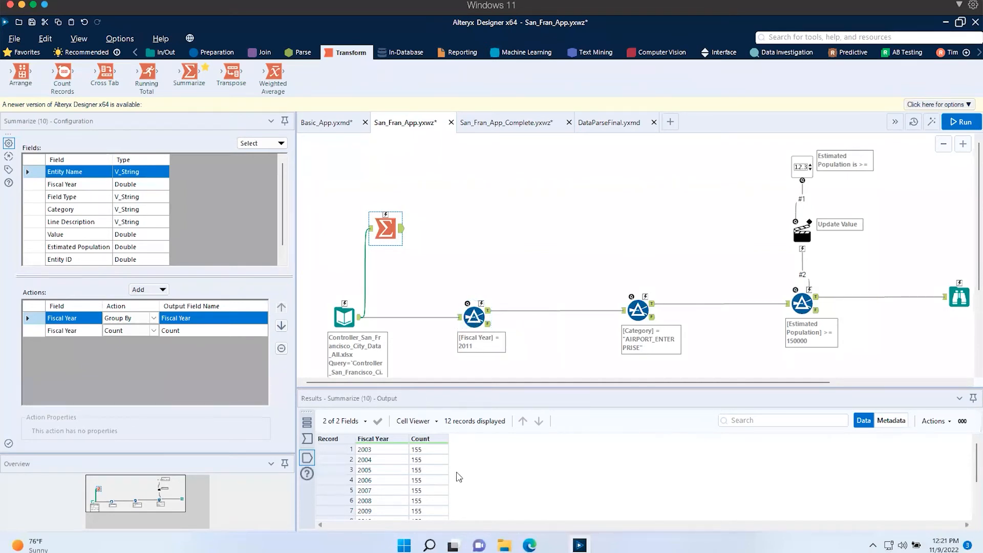
pyautogui.scroll(-2, 382, 453)
pyautogui.scroll(2, 382, 453)
# Step: Add a Cross Tab after the Summarize tool with Fiscal Year headers, Count values and the Sum method, and run the workflow
pyautogui.moveTo(105, 72); pyautogui.dragTo(441, 228)
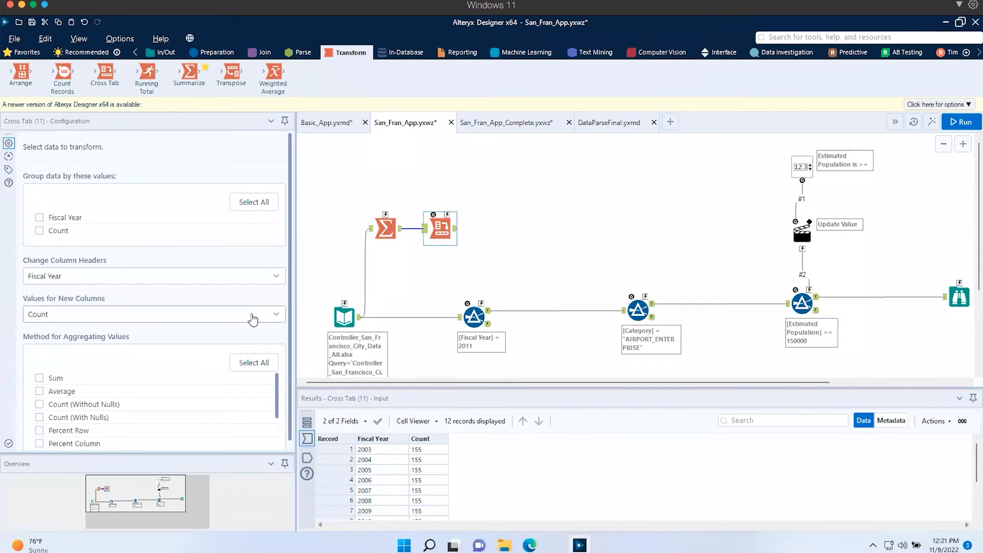
pyautogui.click(961, 122)
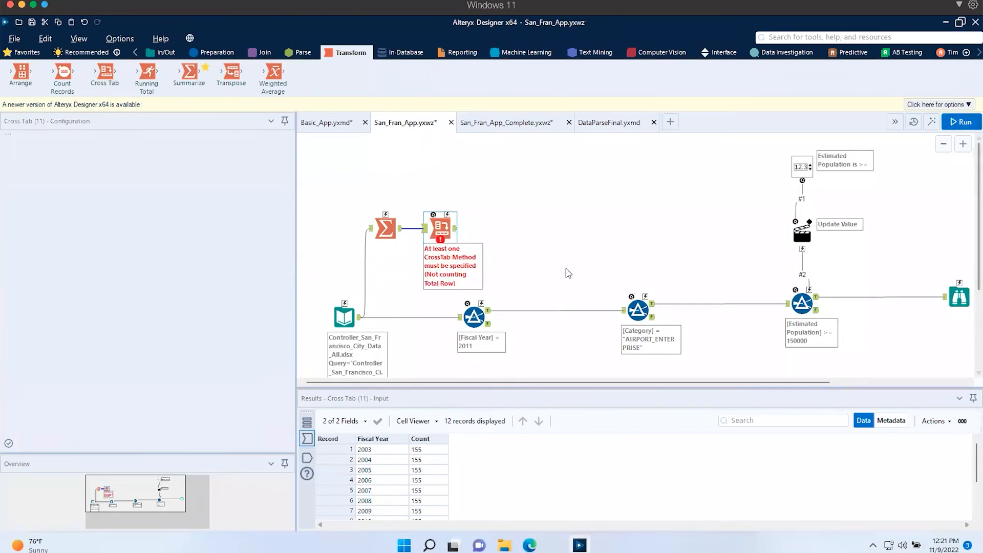
pyautogui.click(443, 226)
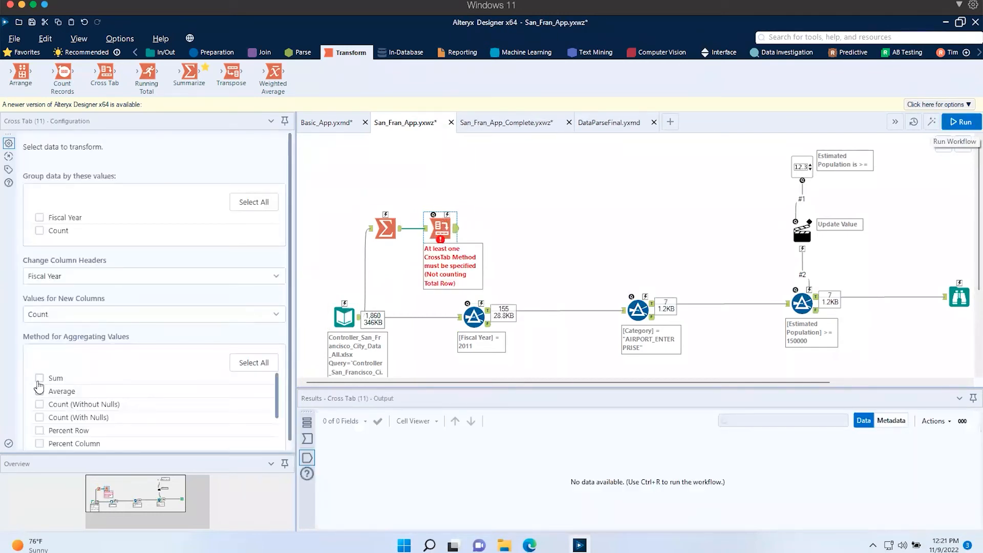
pyautogui.click(39, 379)
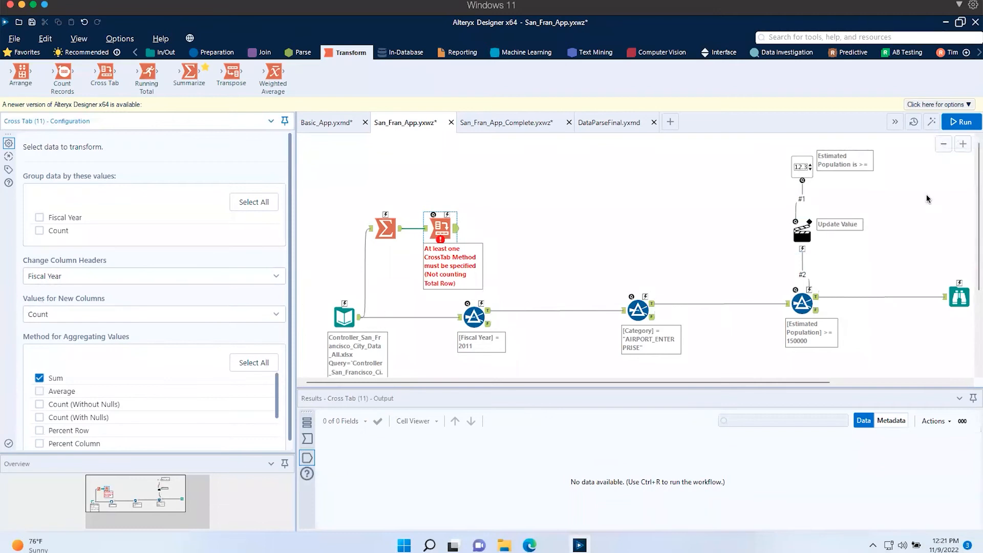
pyautogui.click(961, 121)
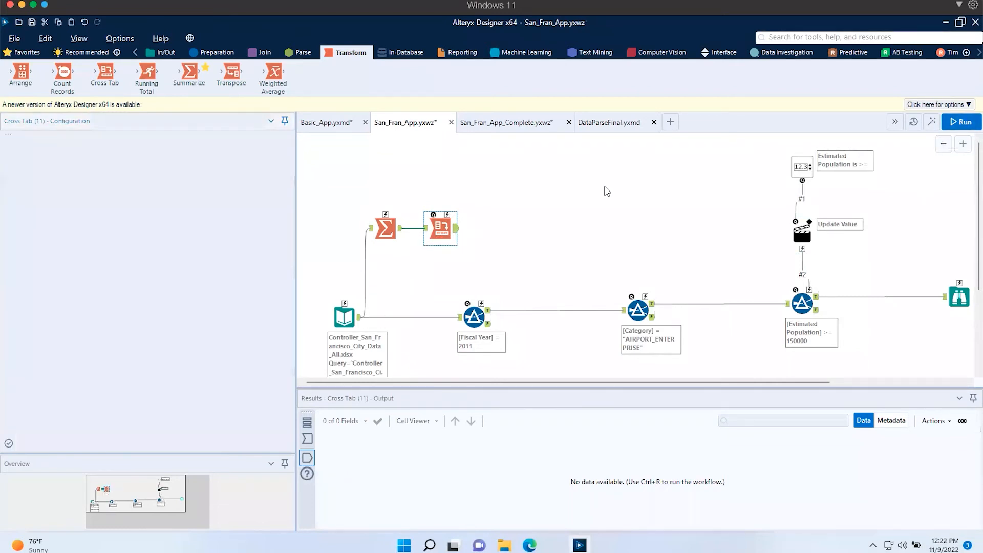
pyautogui.click(440, 228)
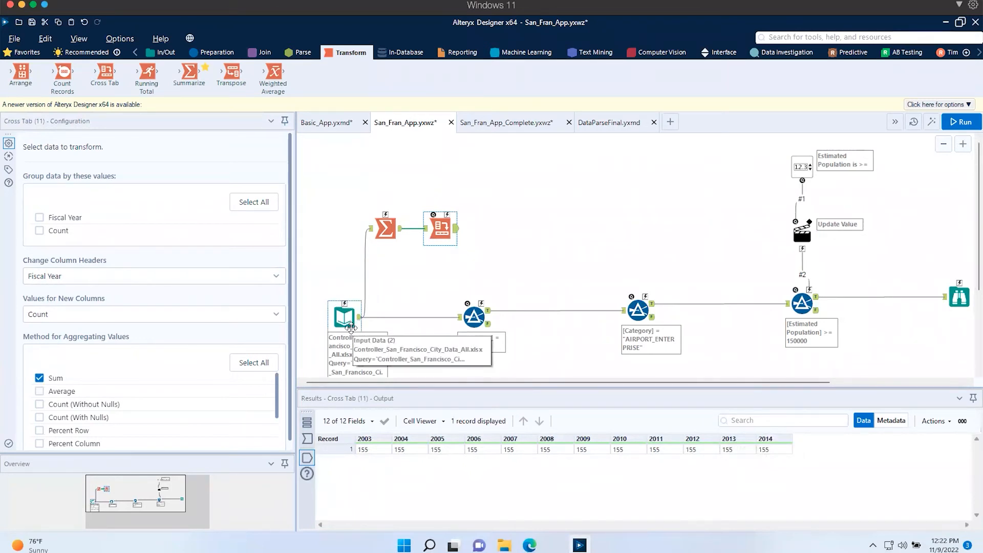
# Step: Add a Drop Down interface tool fed by the Cross Tab output and set its question text to "Select Year"
pyautogui.click(716, 54)
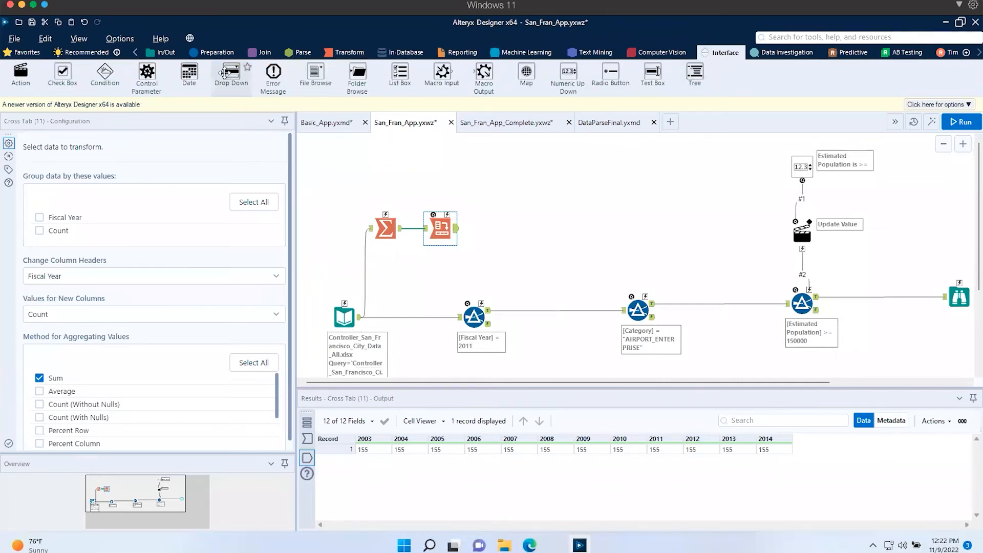
pyautogui.moveTo(232, 70); pyautogui.dragTo(495, 198)
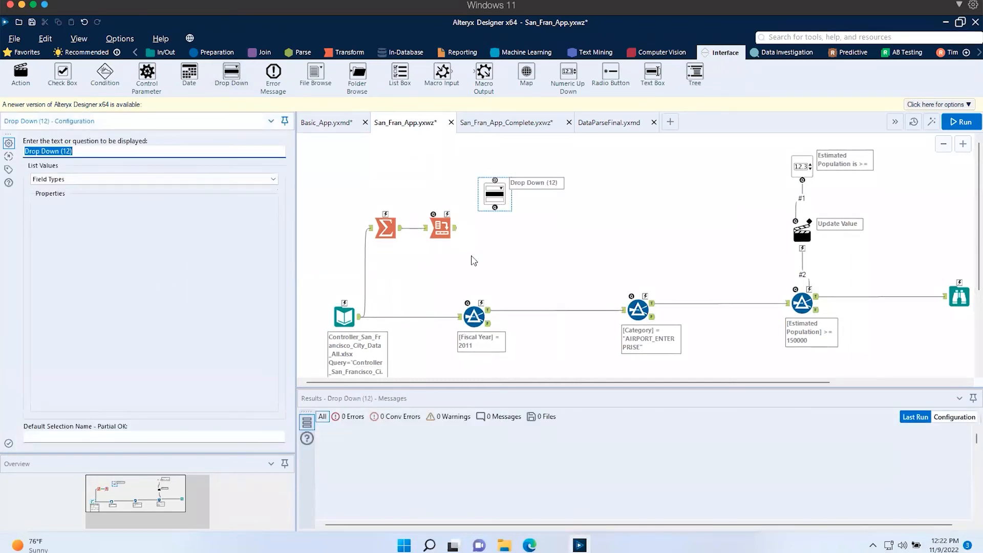
pyautogui.click(434, 227)
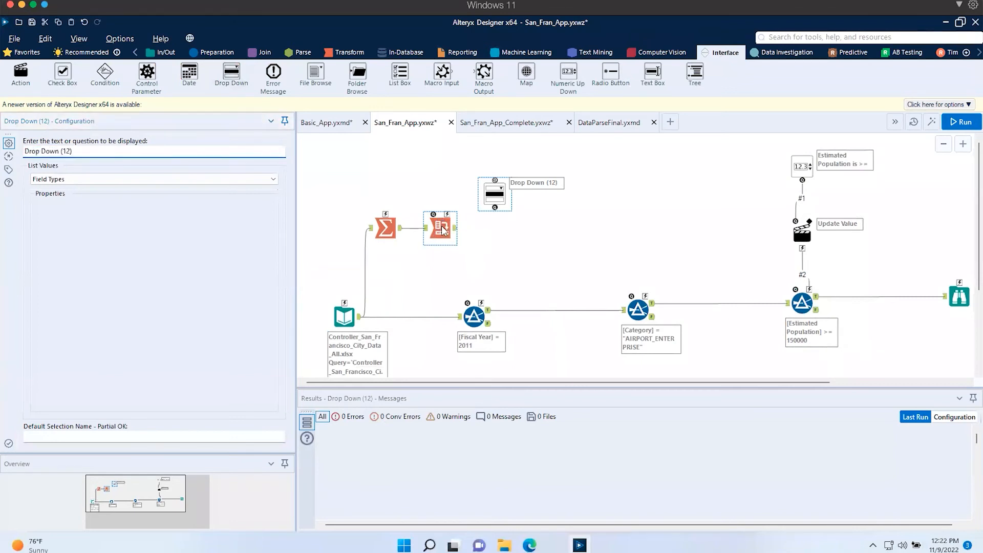
pyautogui.moveTo(455, 227); pyautogui.dragTo(491, 180)
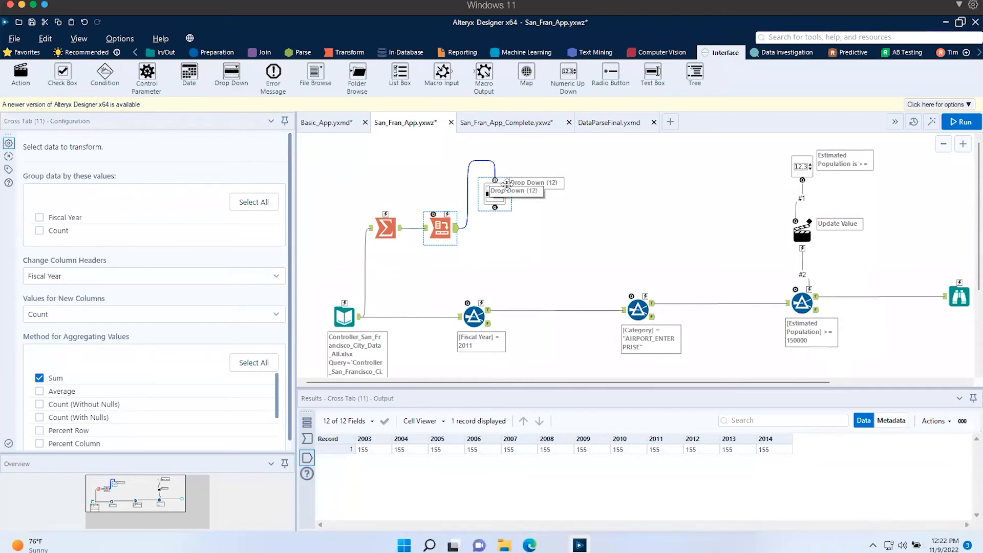
pyautogui.click(491, 195)
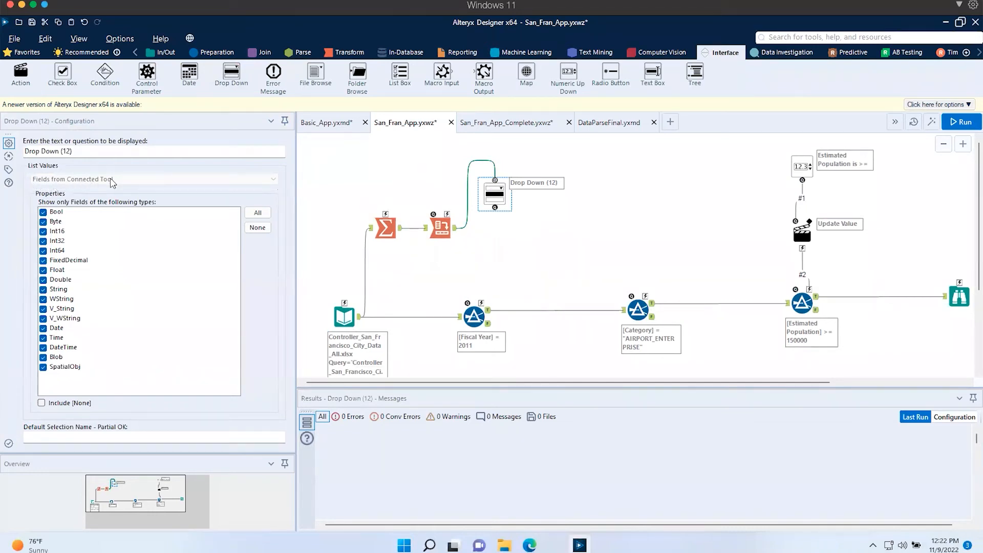
pyautogui.moveTo(87, 150); pyautogui.dragTo(12, 150)
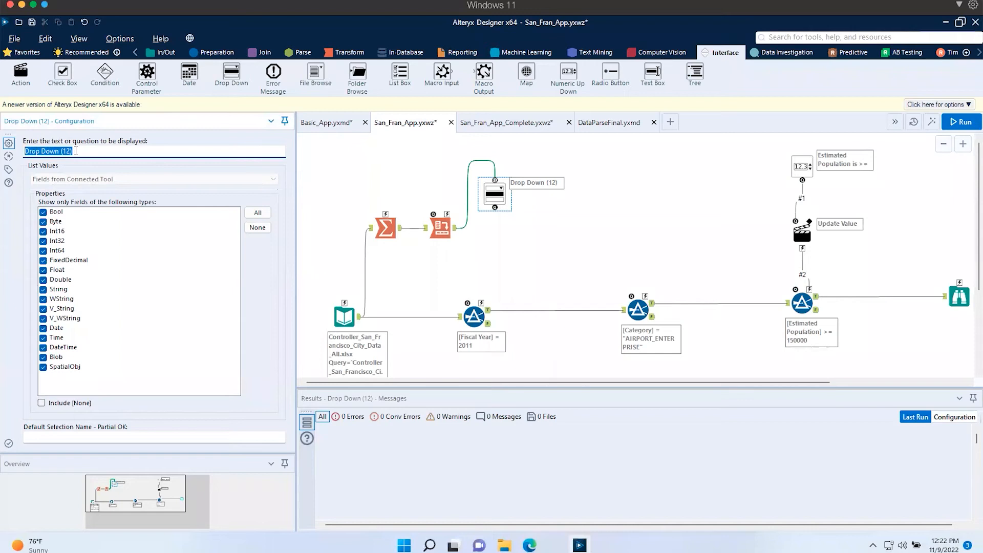
pyautogui.write('Select Year')
# Step: Connect the Select Year drop down to the Fiscal Year filter and have its action update the Operand, replacing the specific string 2011
pyautogui.moveTo(495, 209); pyautogui.dragTo(484, 310)
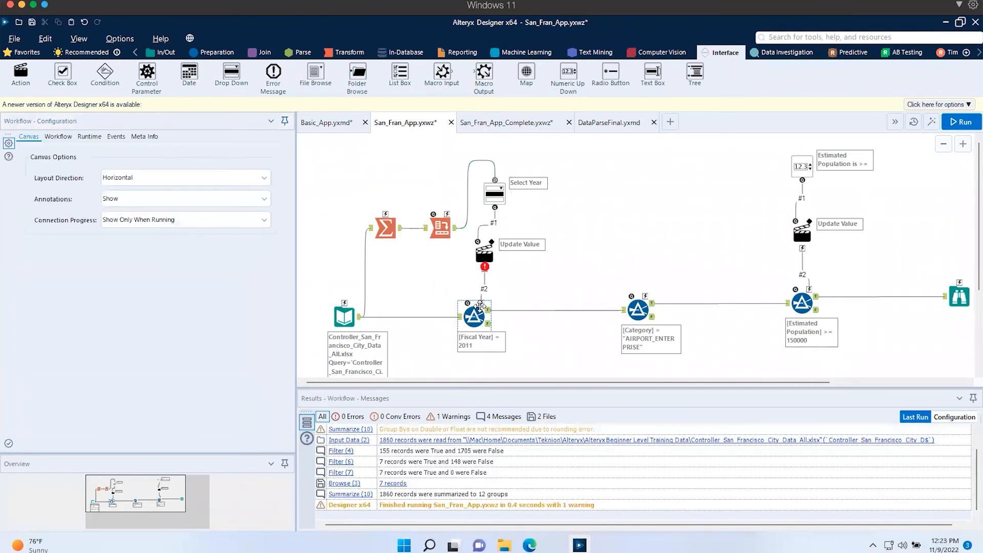
pyautogui.click(484, 254)
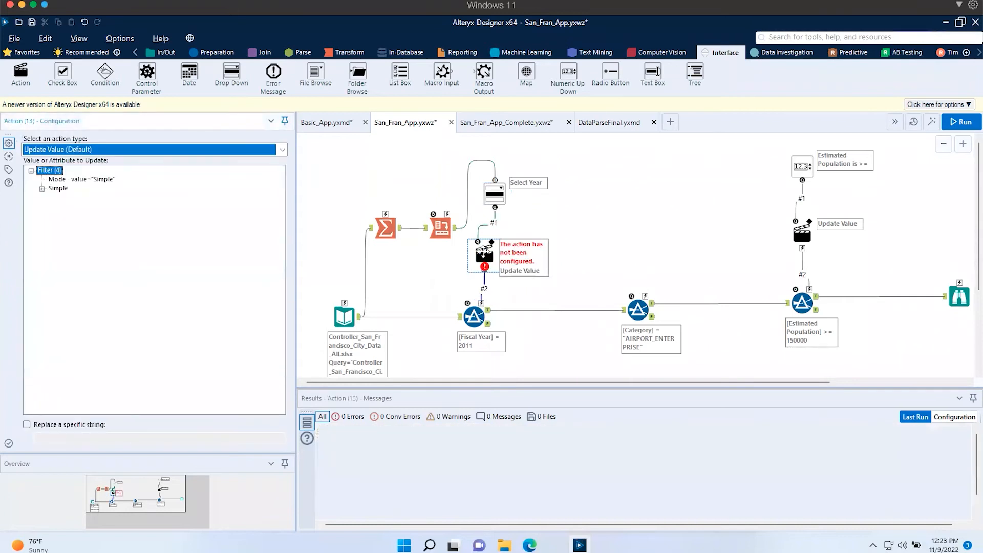
pyautogui.click(42, 189)
pyautogui.click(53, 217)
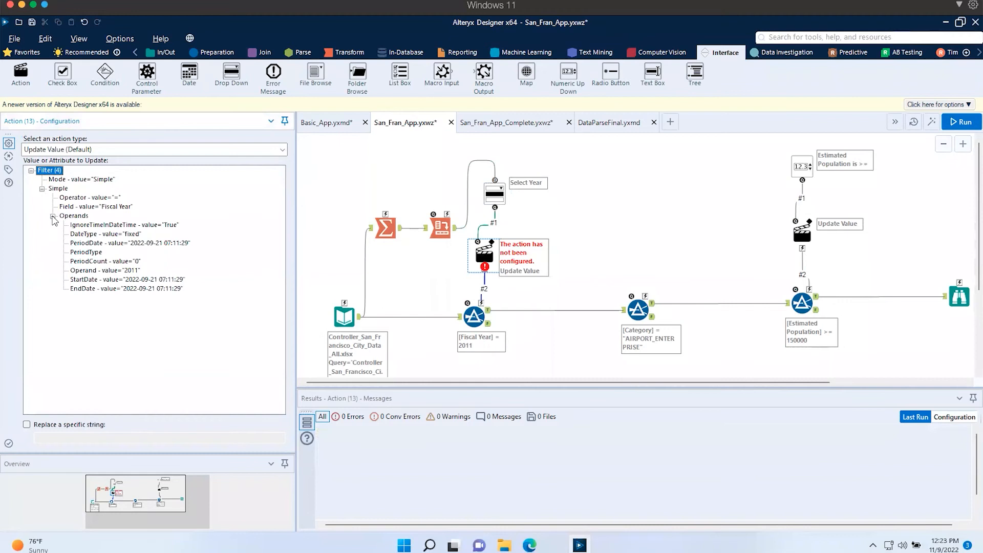
pyautogui.click(89, 271)
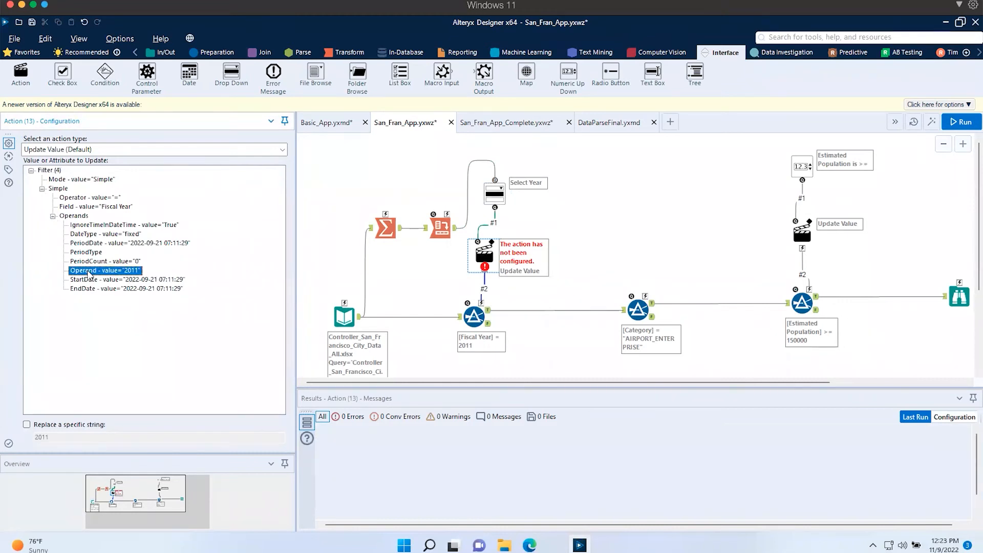
pyautogui.click(26, 425)
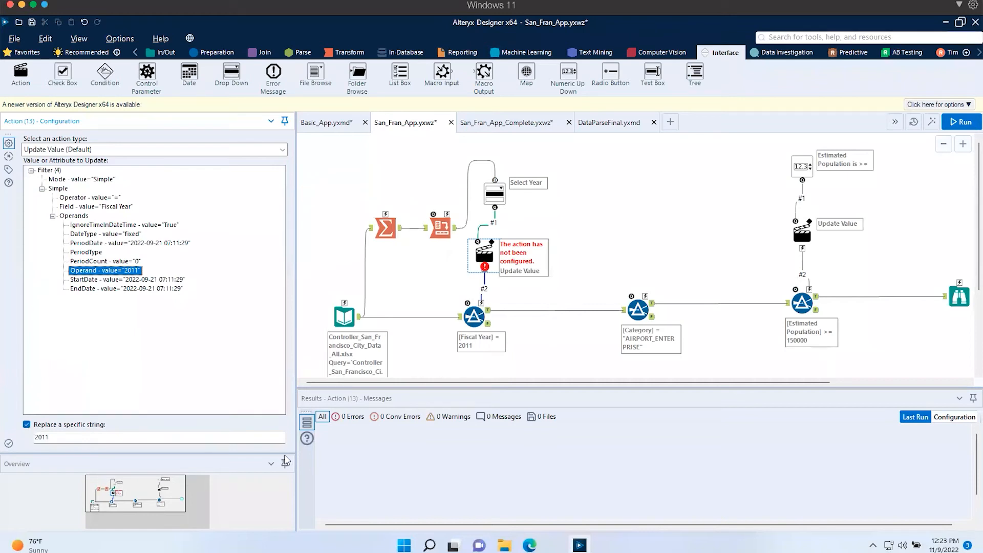
pyautogui.click(605, 225)
# Step: Test the analytic app with Select Year set to 2006, and close the app results and questions window
pyautogui.hotkey('ctrl', 'r')
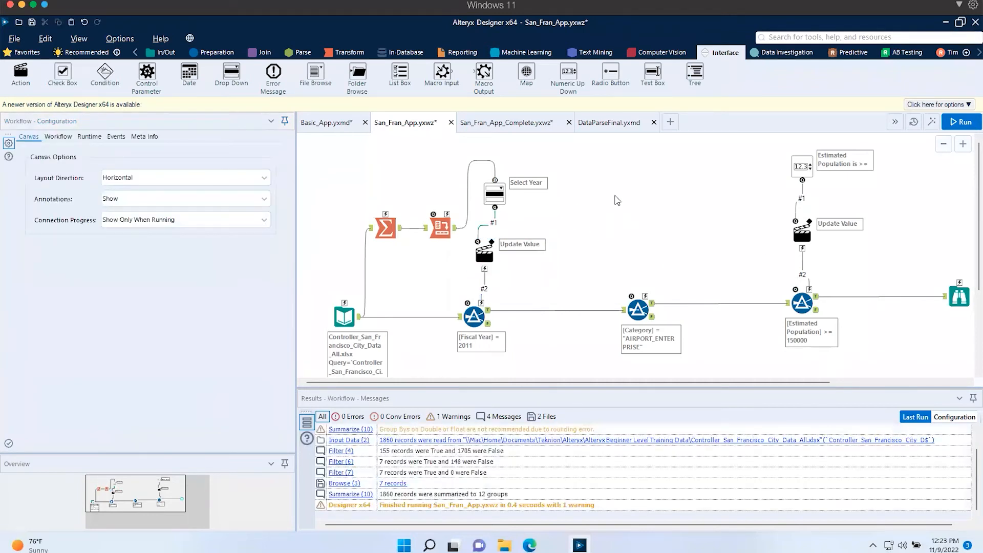
pyautogui.click(932, 124)
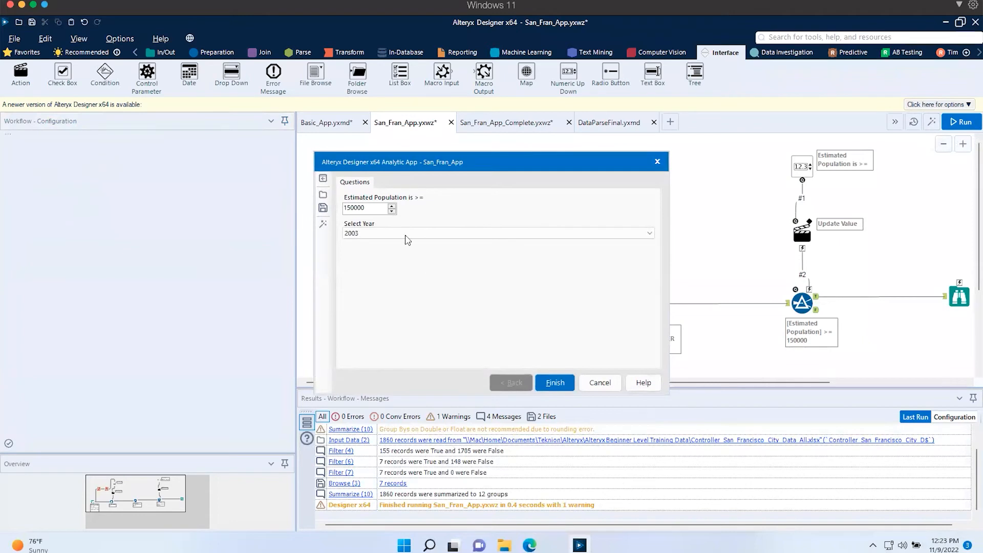
pyautogui.click(650, 235)
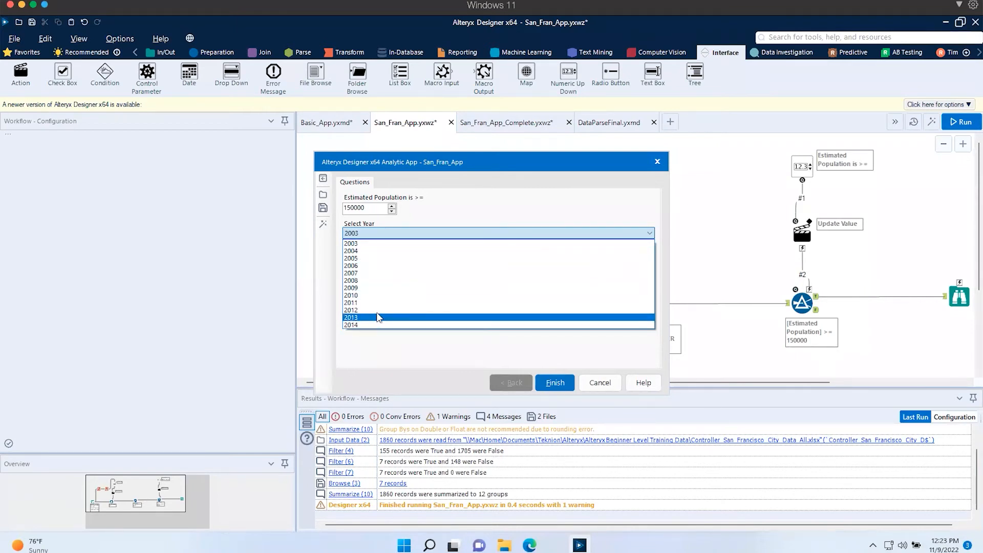
pyautogui.click(365, 266)
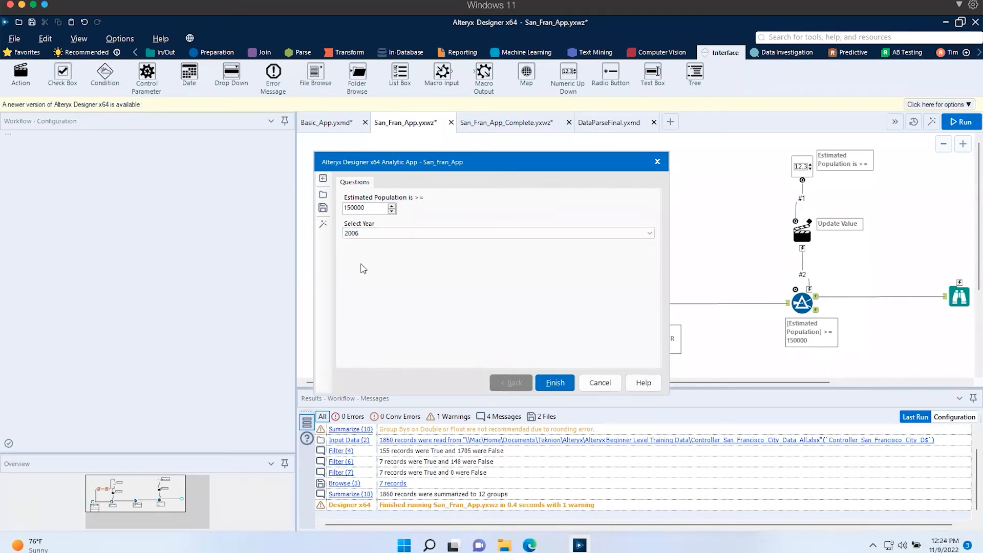
pyautogui.click(555, 383)
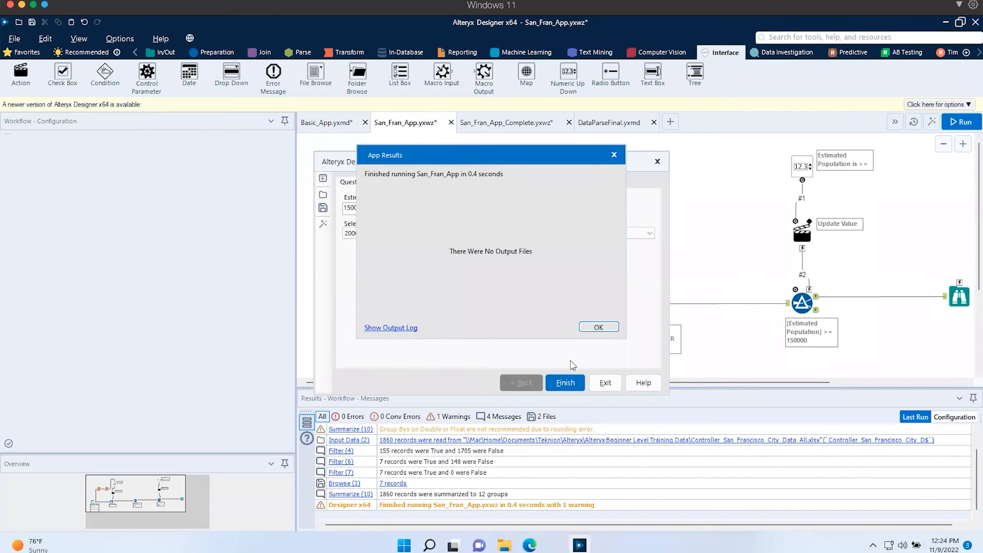
pyautogui.click(599, 327)
pyautogui.click(605, 384)
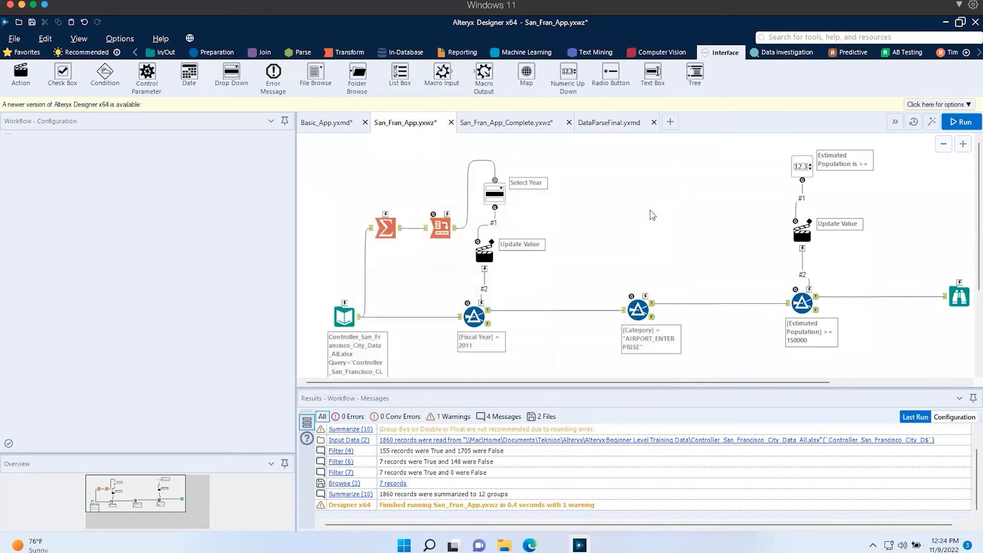
# Step: Move the Select Year question above the Estimated Population question in the Interface Designer layout
pyautogui.click(78, 39)
pyautogui.click(103, 123)
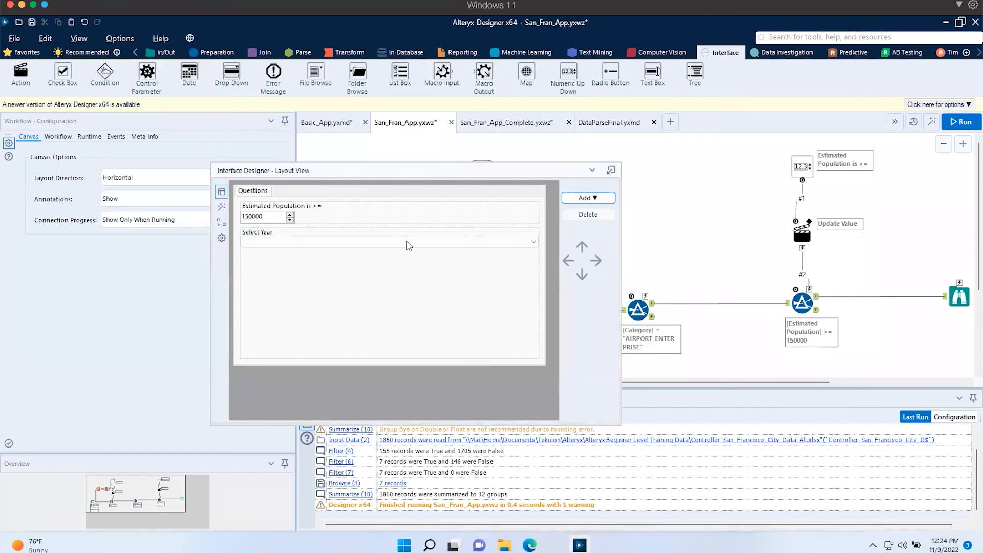
pyautogui.click(392, 245)
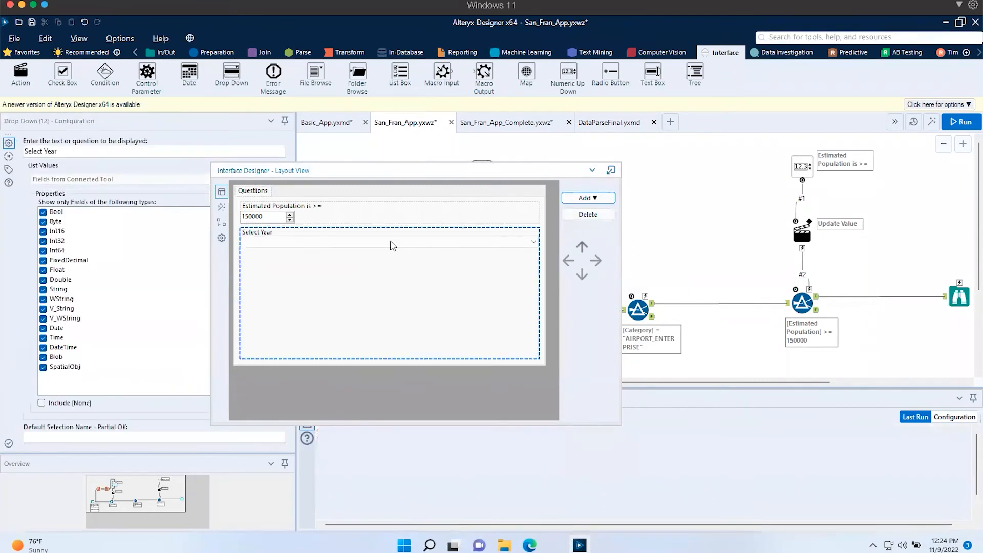
pyautogui.click(582, 247)
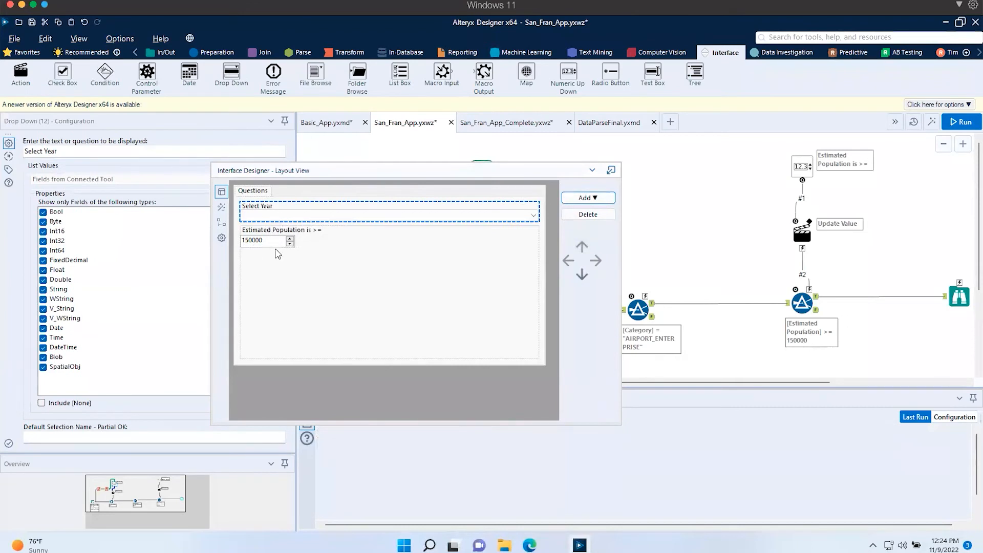
# Step: Set the app's Interface Designer properties to show the Browse (3) results on success, and close the Interface Designer
pyautogui.click(221, 239)
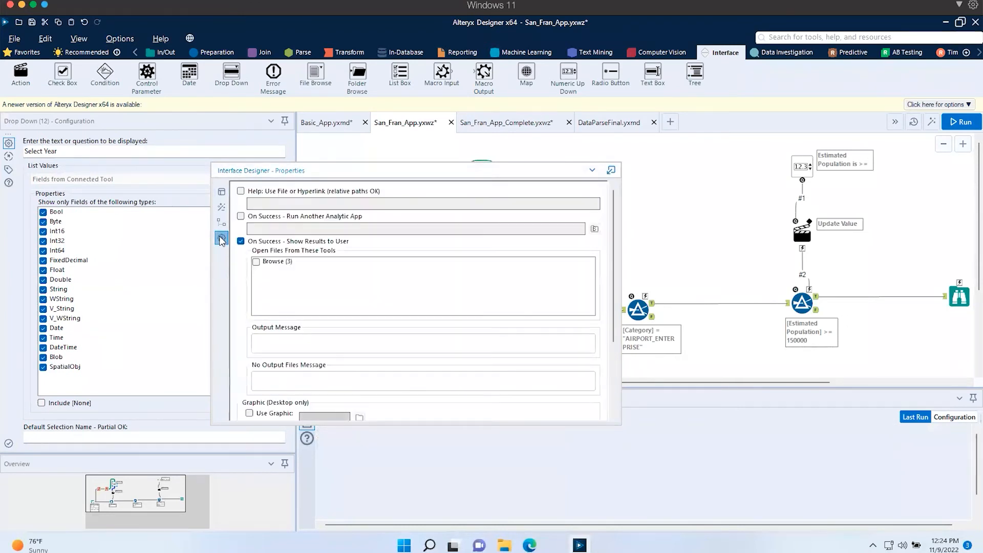
pyautogui.click(256, 263)
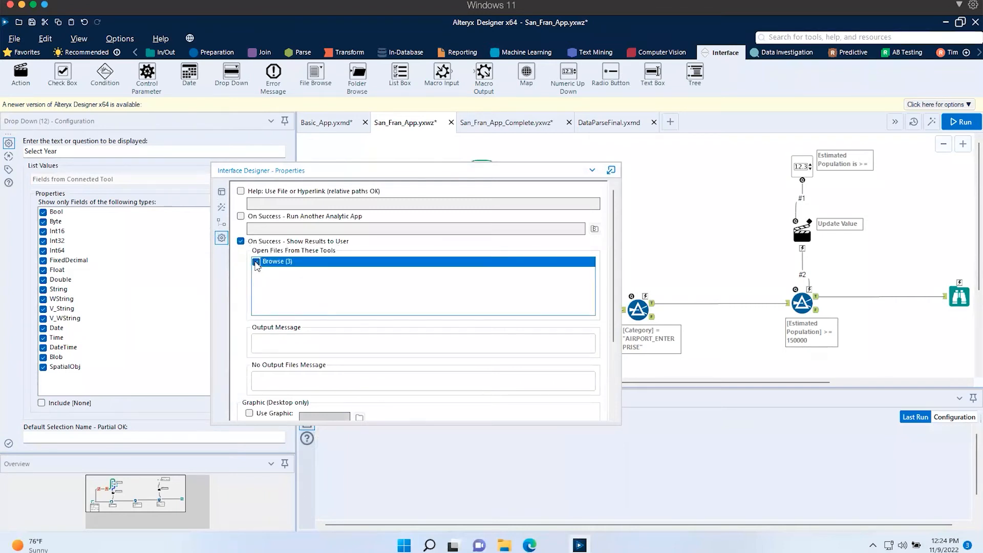
pyautogui.click(439, 336)
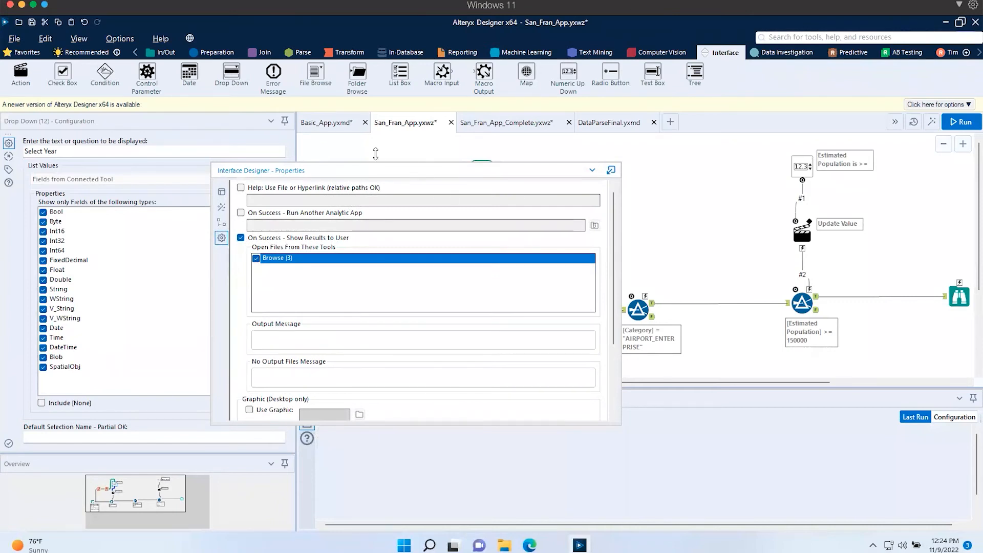
pyautogui.click(78, 38)
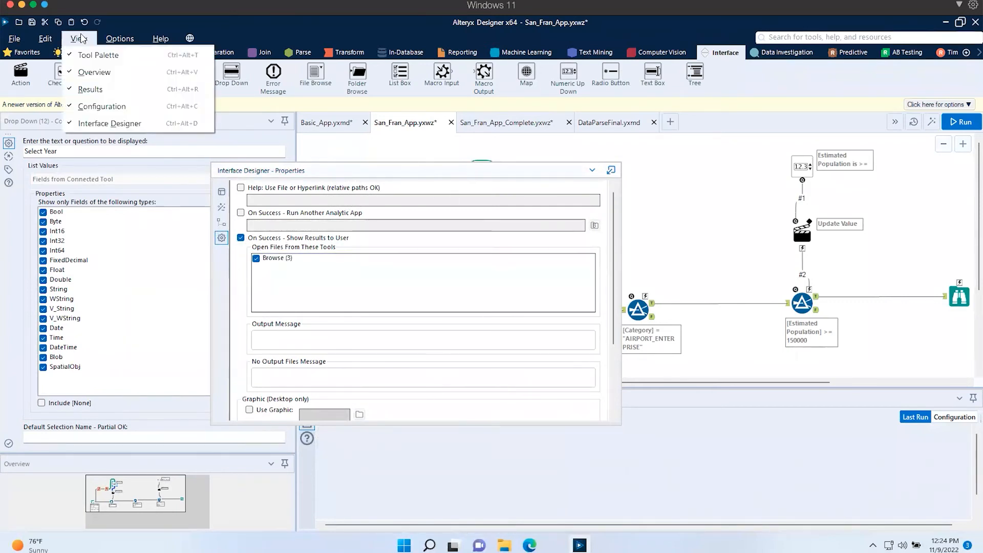
pyautogui.click(109, 124)
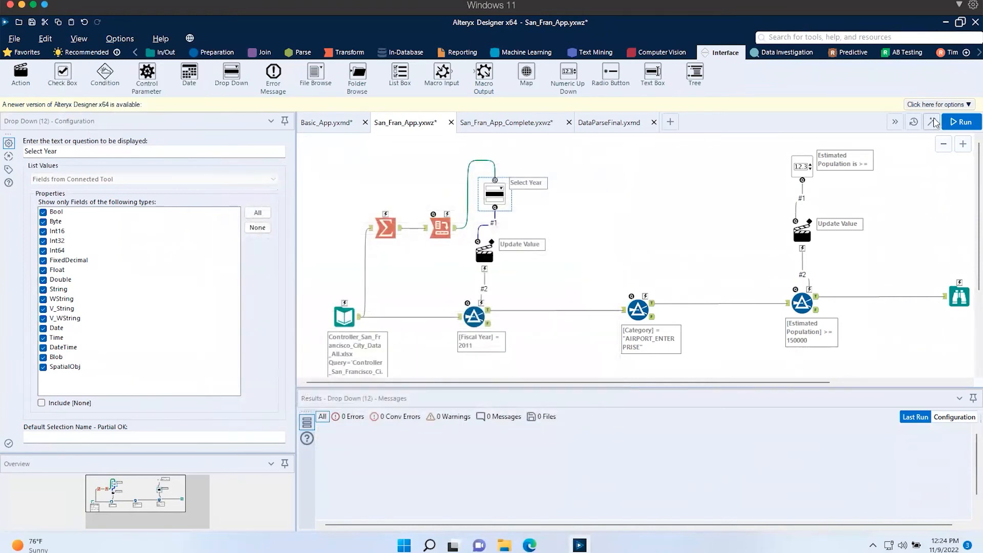
# Step: Run the analytic app for the year 2007 and enlarge the results window to examine all the returned records
pyautogui.click(933, 122)
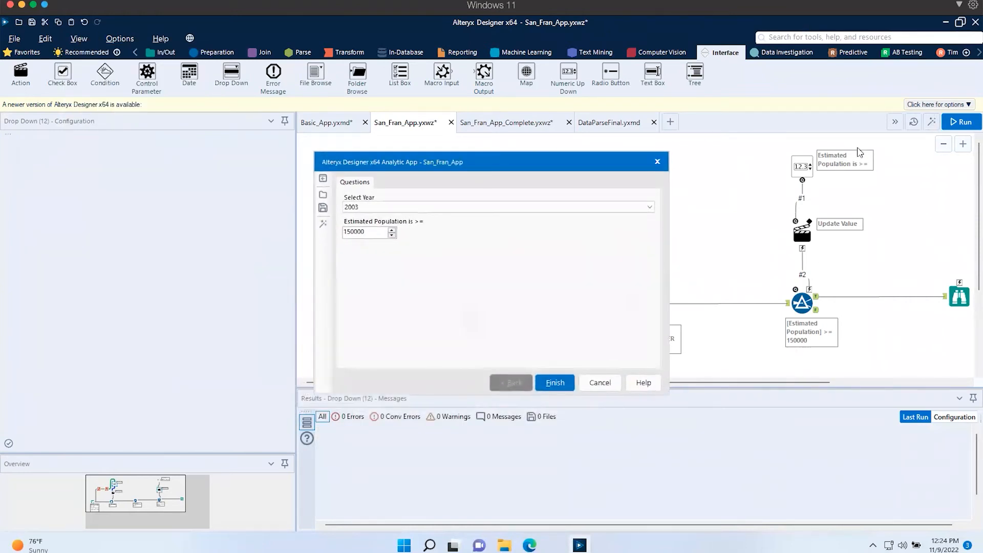
pyautogui.click(588, 207)
pyautogui.click(463, 247)
pyautogui.click(551, 382)
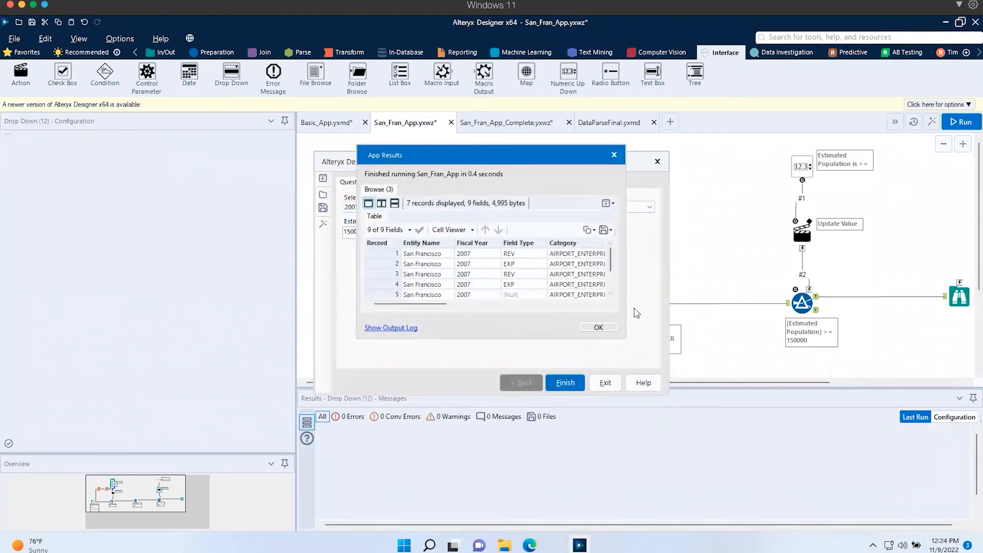
pyautogui.moveTo(626, 339); pyautogui.dragTo(944, 416)
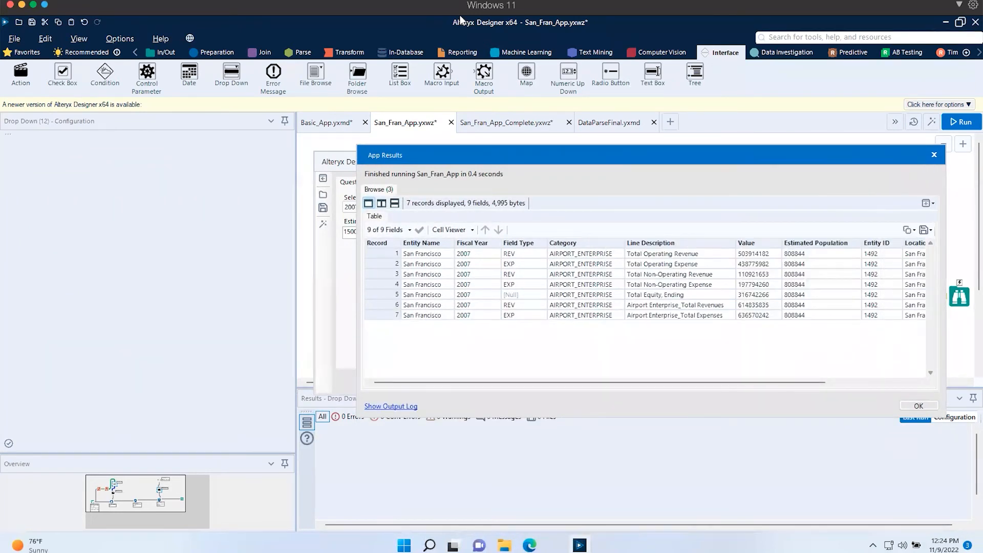
pyautogui.moveTo(620, 154); pyautogui.dragTo(420, 147)
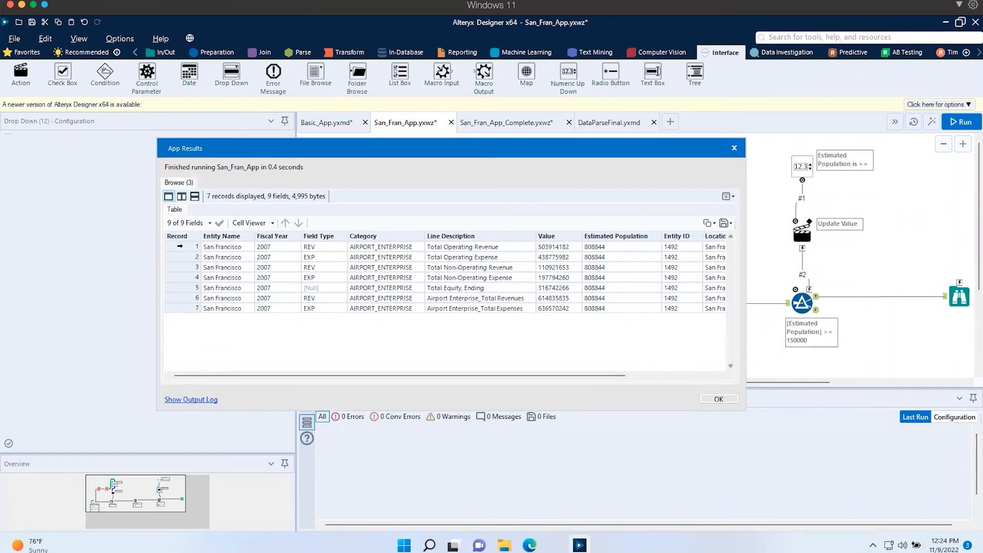
# Step: Select all the returned 2007 records, review their remaining columns, and close the app results and questions windows
pyautogui.moveTo(180, 246); pyautogui.dragTo(179, 309)
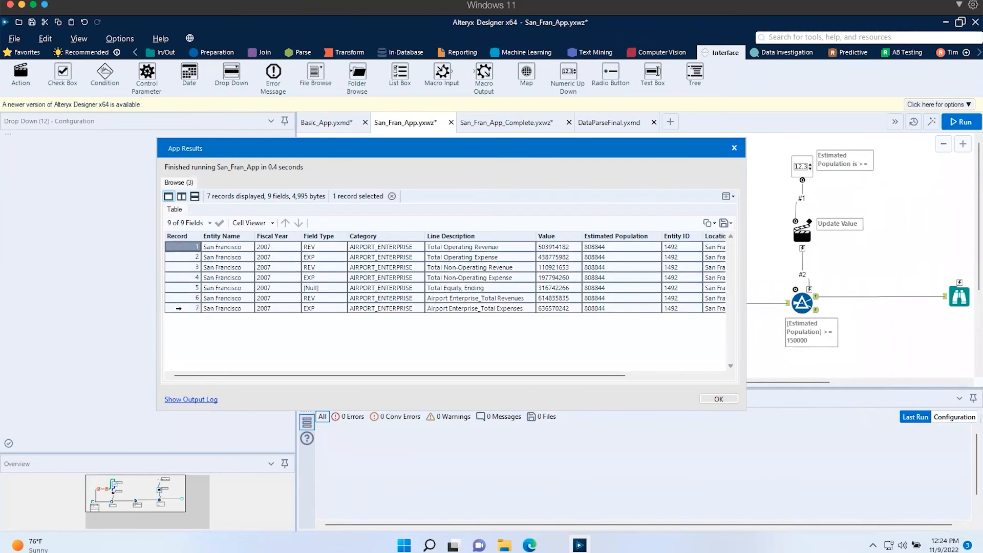
pyautogui.hscroll(3, 388, 310)
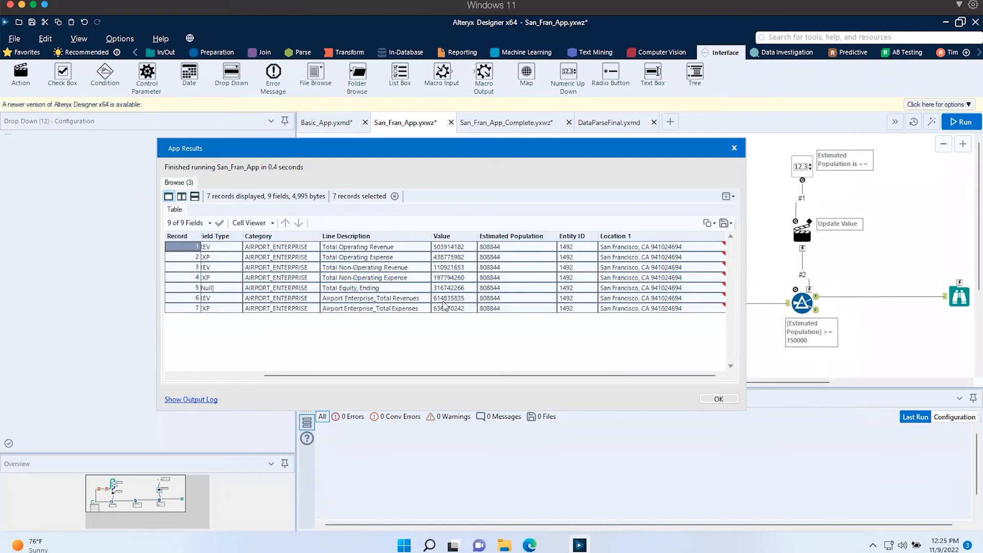
pyautogui.hscroll(-3, 458, 296)
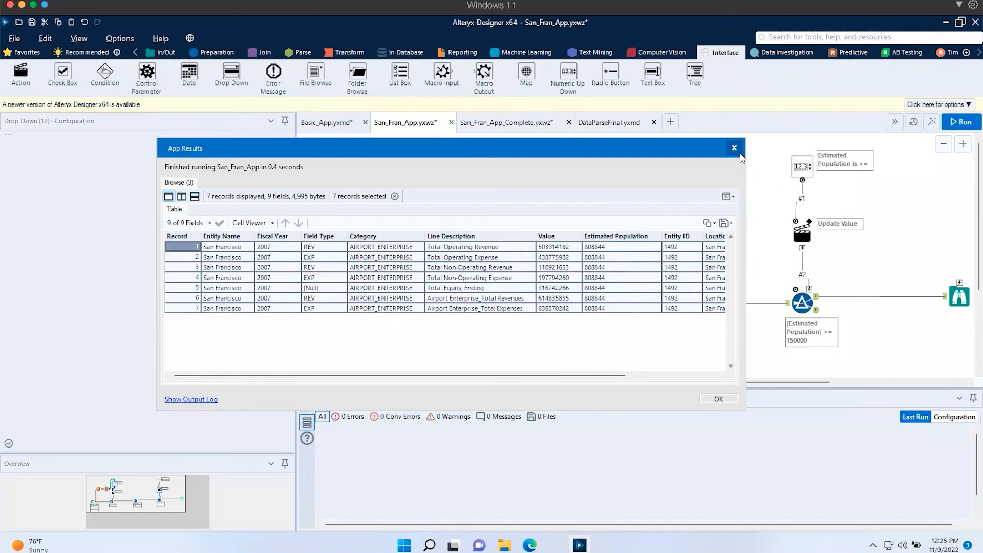
pyautogui.click(719, 399)
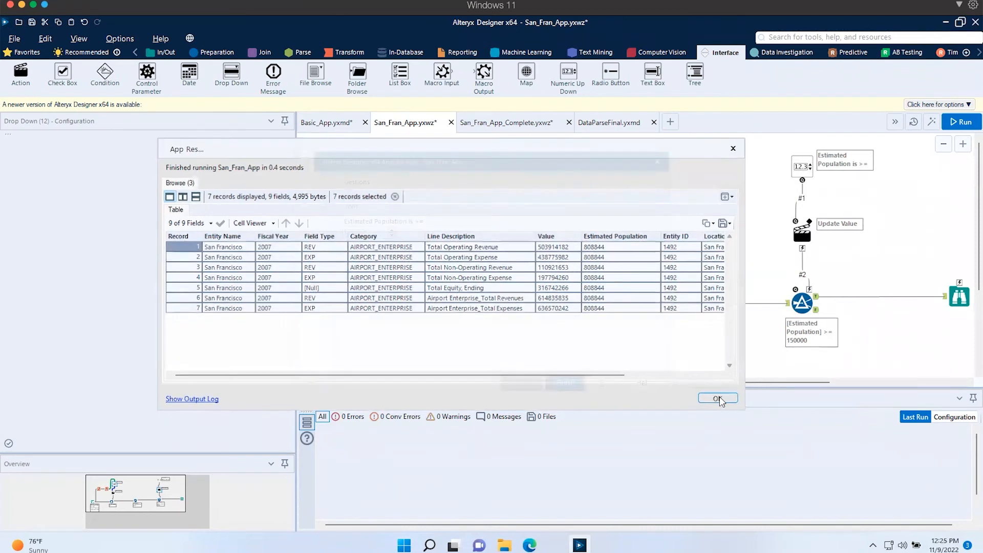
pyautogui.click(605, 383)
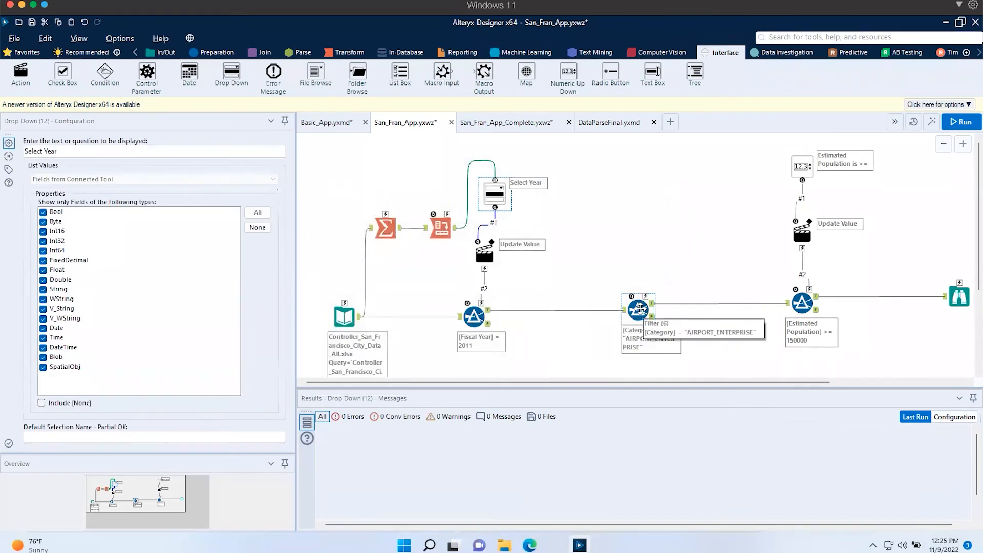
# Step: Review the category values entering the Category filter, and add a Summarize tool above the filter, connected to the San Francisco input data
pyautogui.click(639, 310)
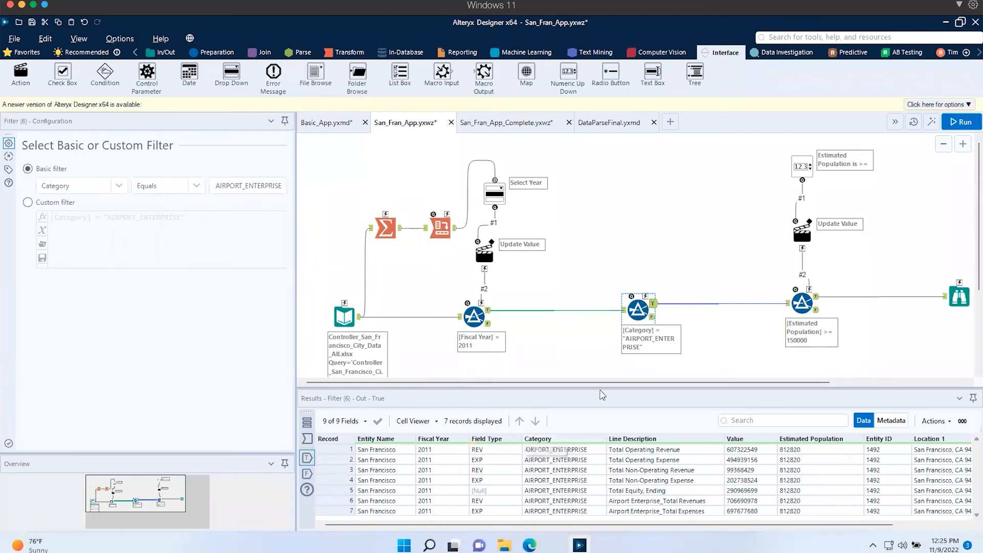
pyautogui.click(624, 310)
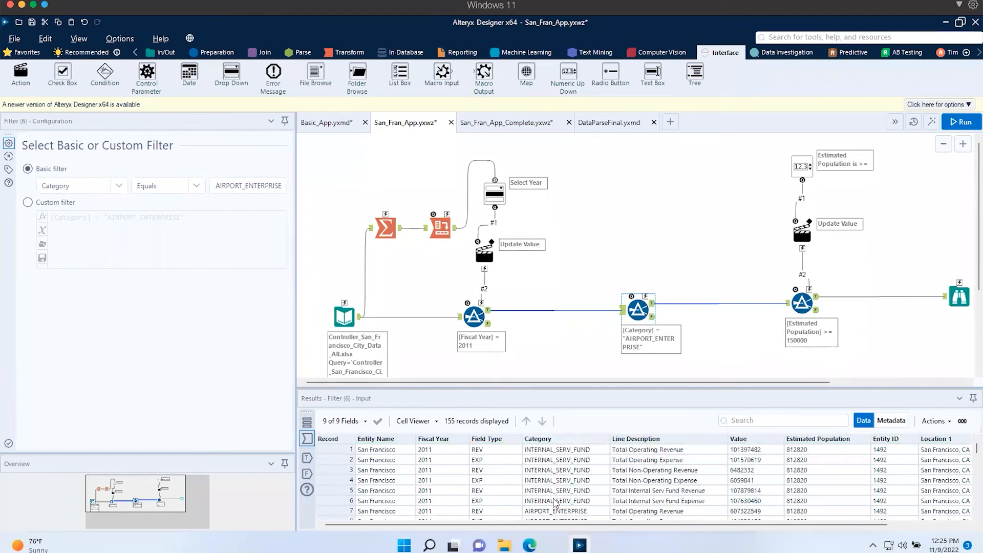
pyautogui.scroll(-13, 566, 484)
pyautogui.scroll(-14, 566, 485)
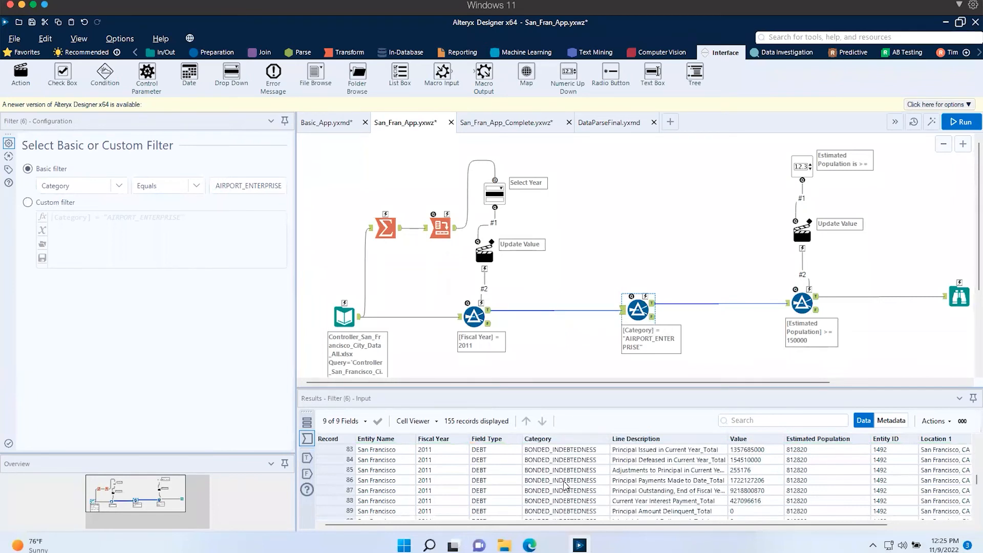
pyautogui.scroll(20, 566, 484)
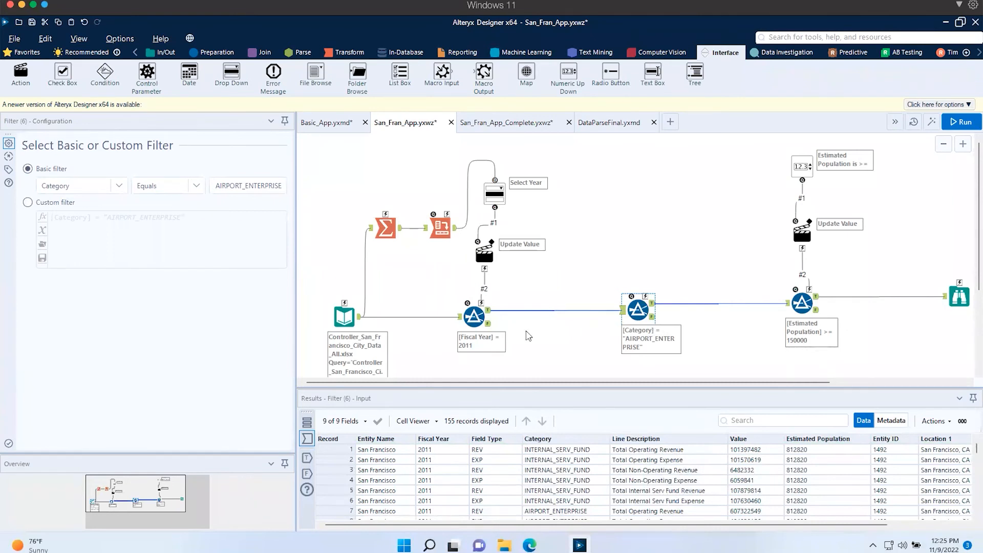
pyautogui.click(346, 52)
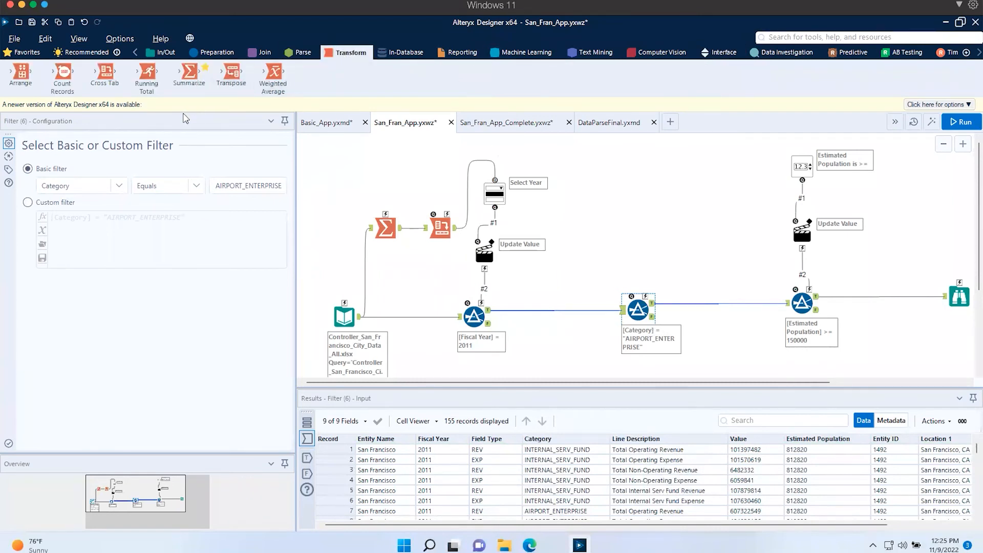
pyautogui.moveTo(182, 71); pyautogui.dragTo(563, 231)
pyautogui.moveTo(360, 317); pyautogui.dragTo(561, 228)
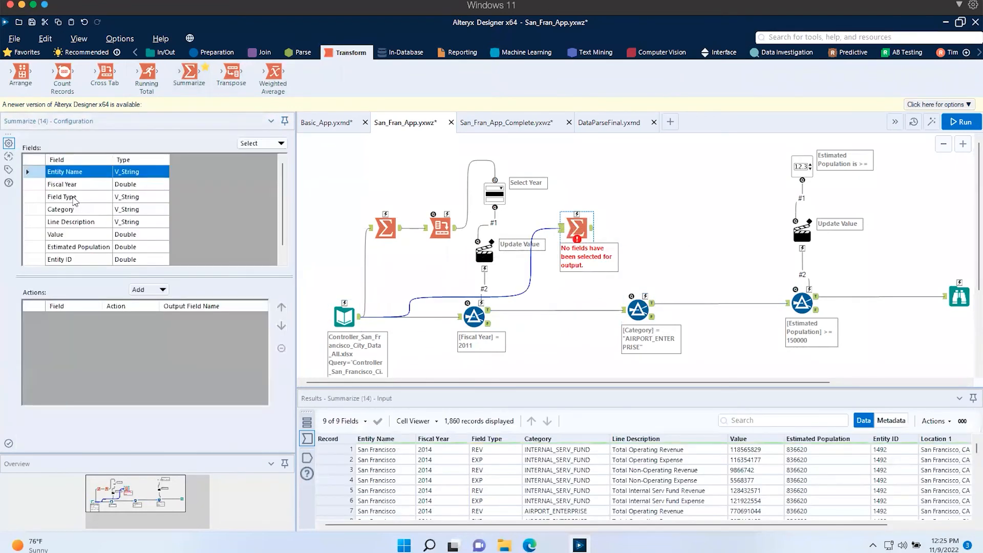
# Step: Configure the new Summarize tool to group by Category and count the Category values
pyautogui.click(83, 209)
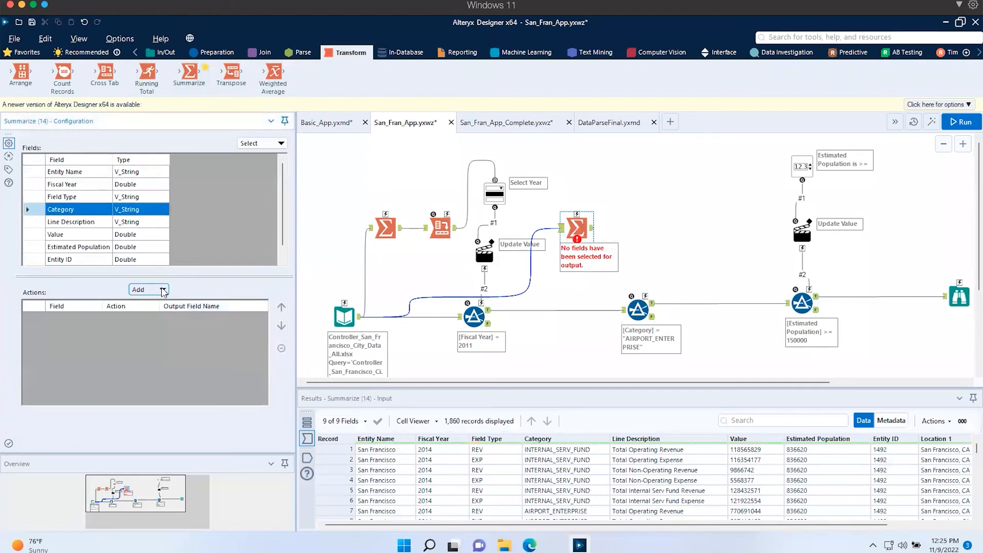
pyautogui.click(156, 290)
pyautogui.click(160, 307)
pyautogui.click(161, 291)
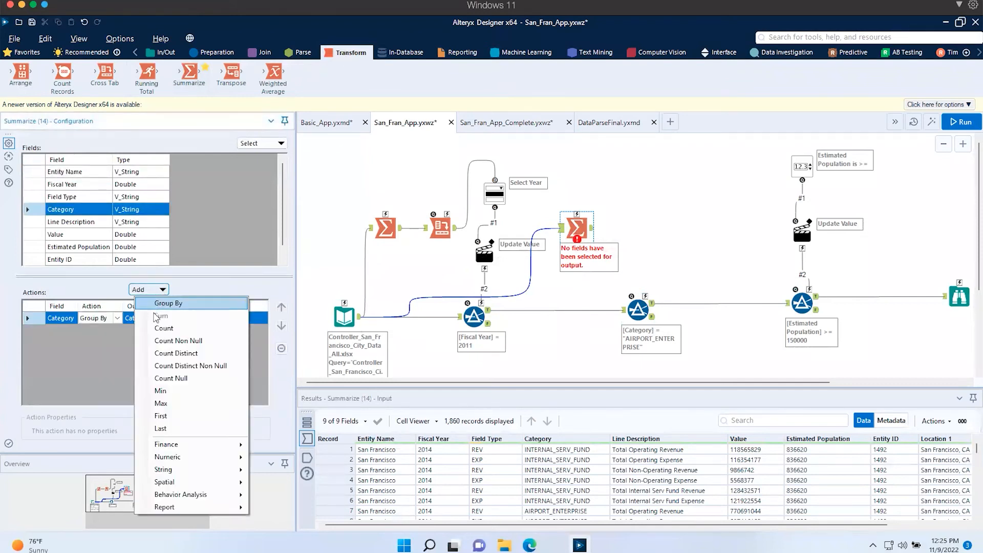
pyautogui.click(163, 329)
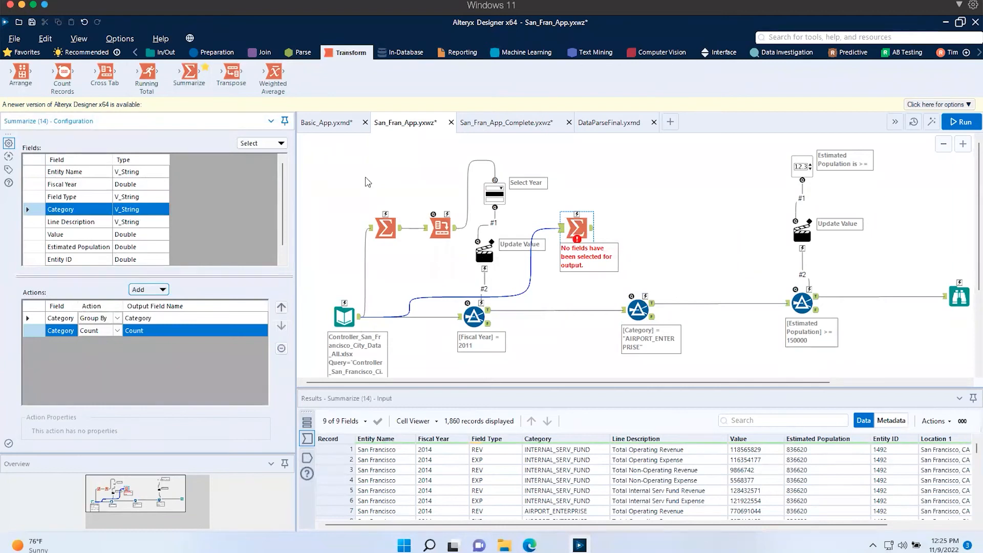
# Step: Add a Cross Tab after the new Summarize tool, with Category as column headers, Count as values and Sum as the aggregation method
pyautogui.moveTo(106, 77); pyautogui.dragTo(626, 227)
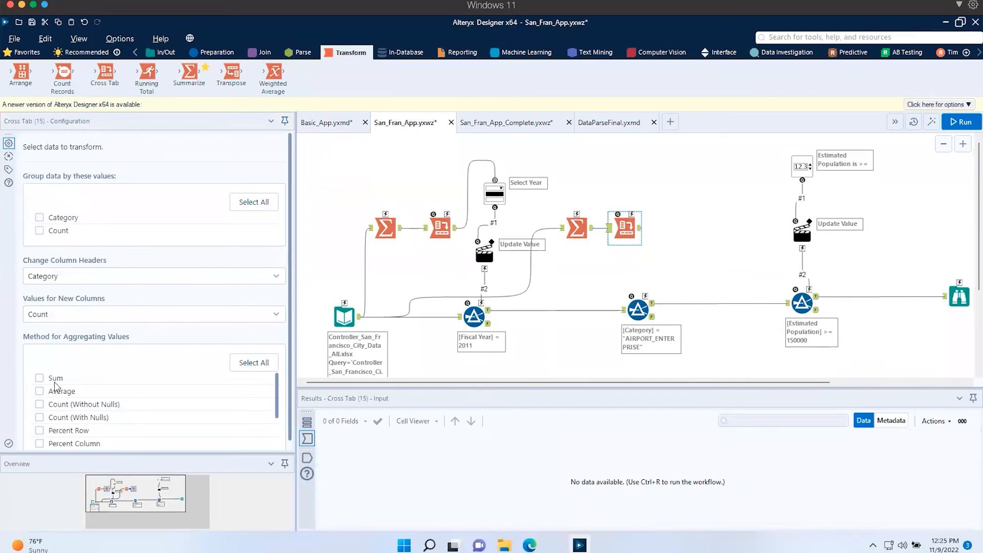
pyautogui.click(40, 378)
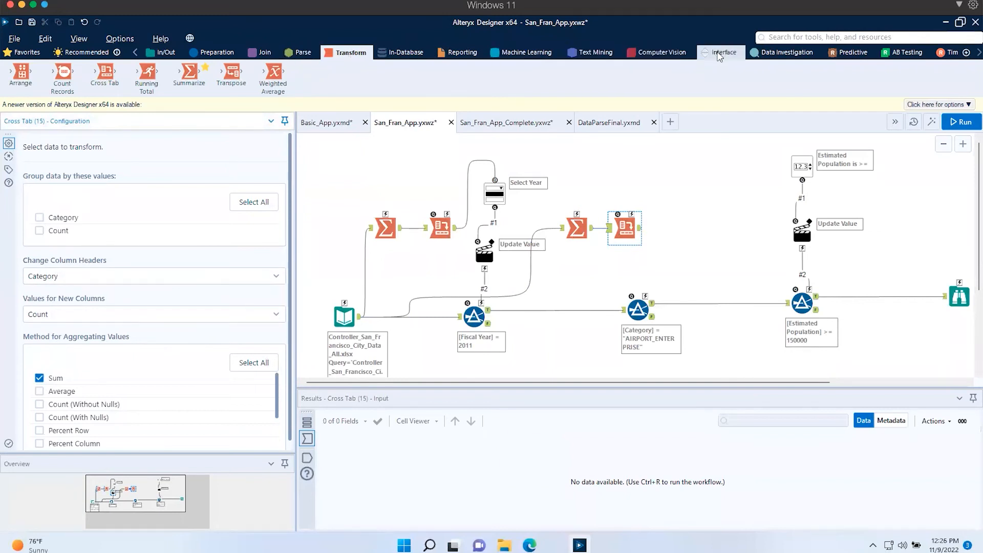
# Step: Add a Drop Down after the new Cross Tab, link it to the Category filter, and set its question to "Which Category Do You Want?"
pyautogui.click(719, 54)
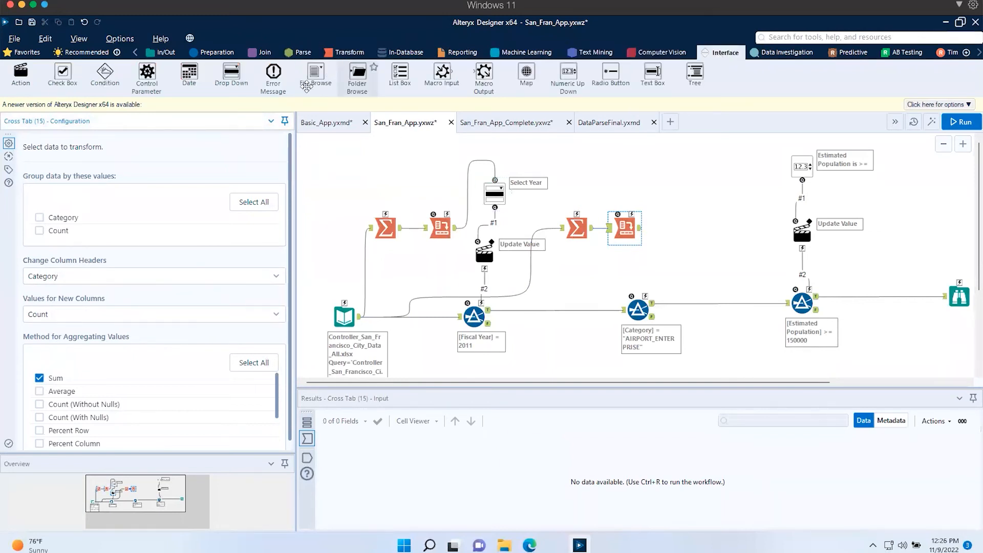
pyautogui.moveTo(232, 71); pyautogui.dragTo(685, 219)
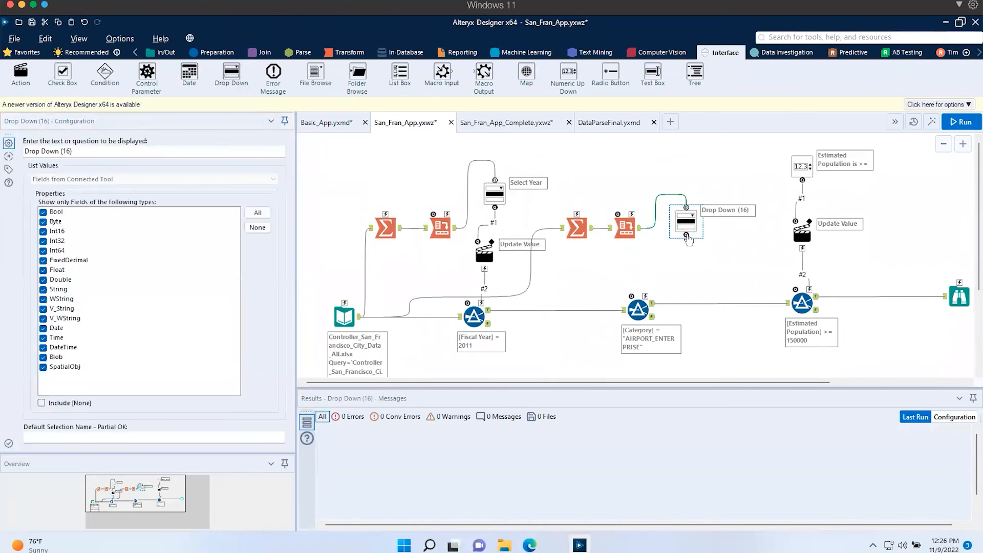
pyautogui.moveTo(686, 238); pyautogui.dragTo(646, 296)
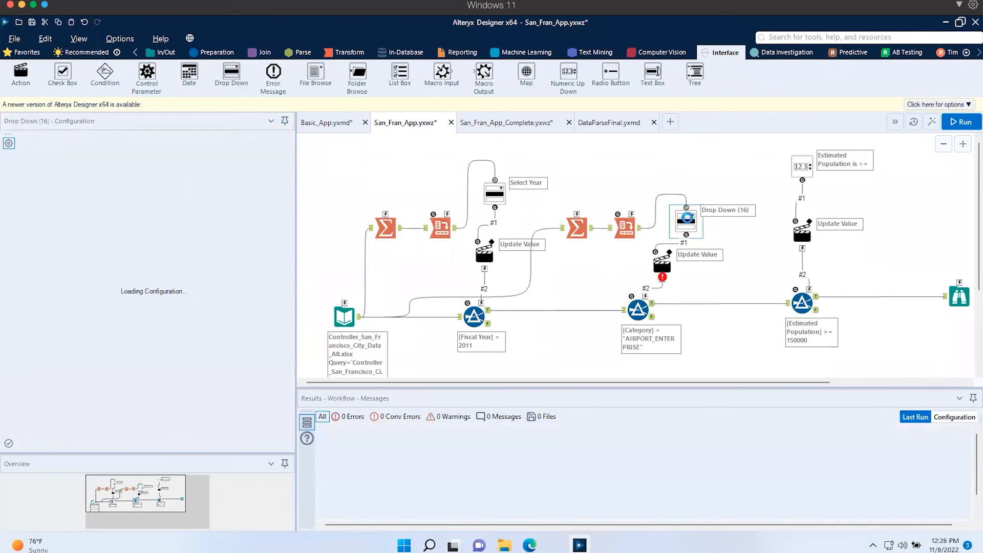
pyautogui.tripleClick(68, 149)
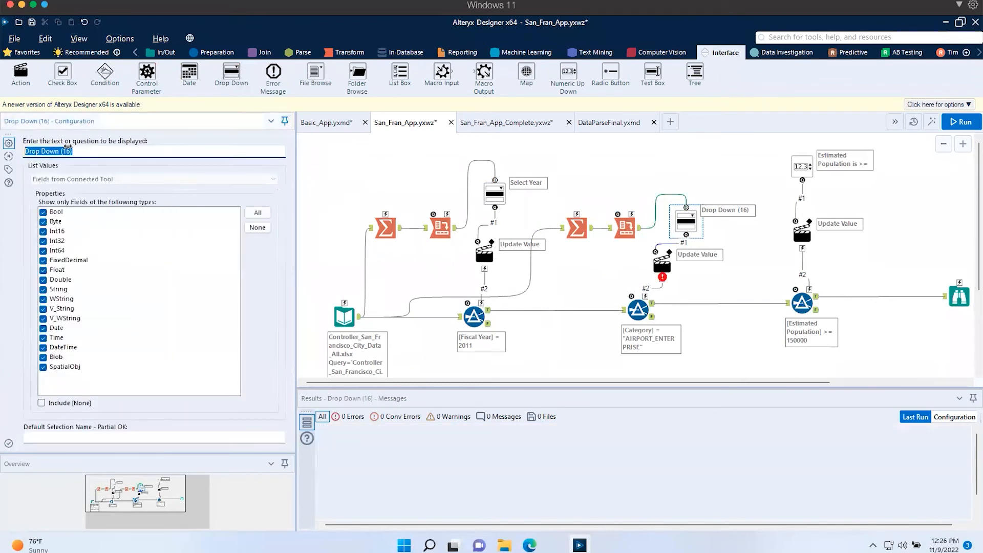
pyautogui.write('Whci')
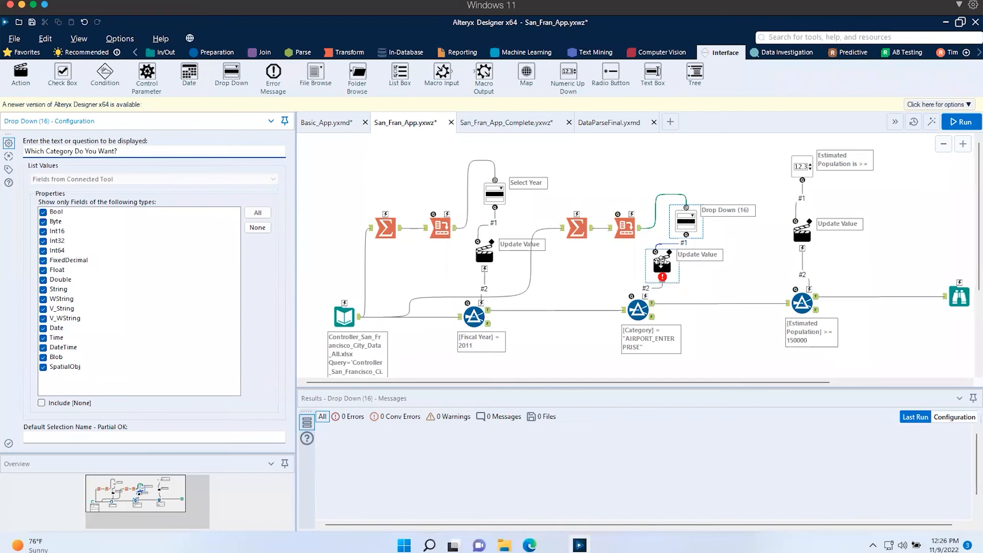
# Step: Configure the Category filter's action to update the Operand value, replacing the specific string AIRPORT_ENTERPRISE
pyautogui.click(660, 264)
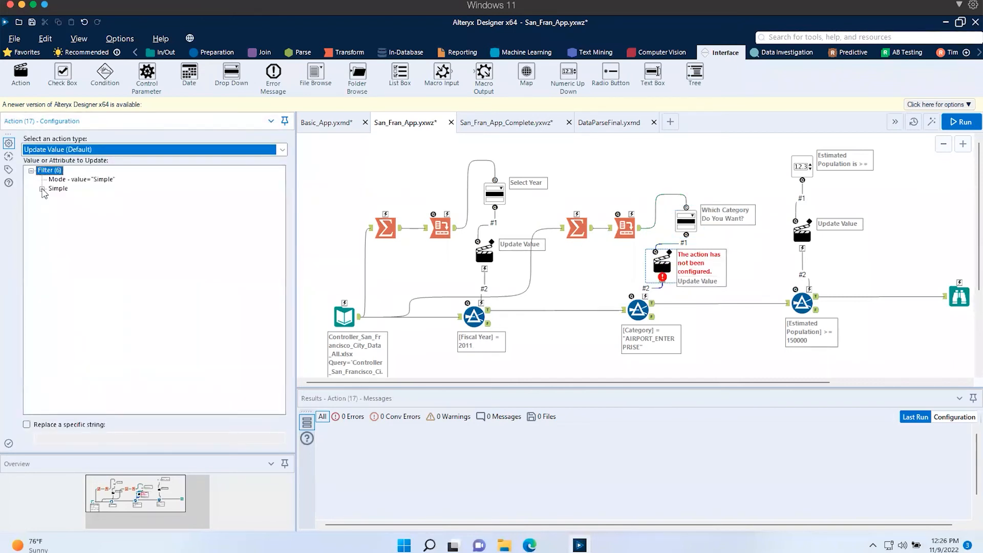
pyautogui.click(42, 188)
pyautogui.click(53, 215)
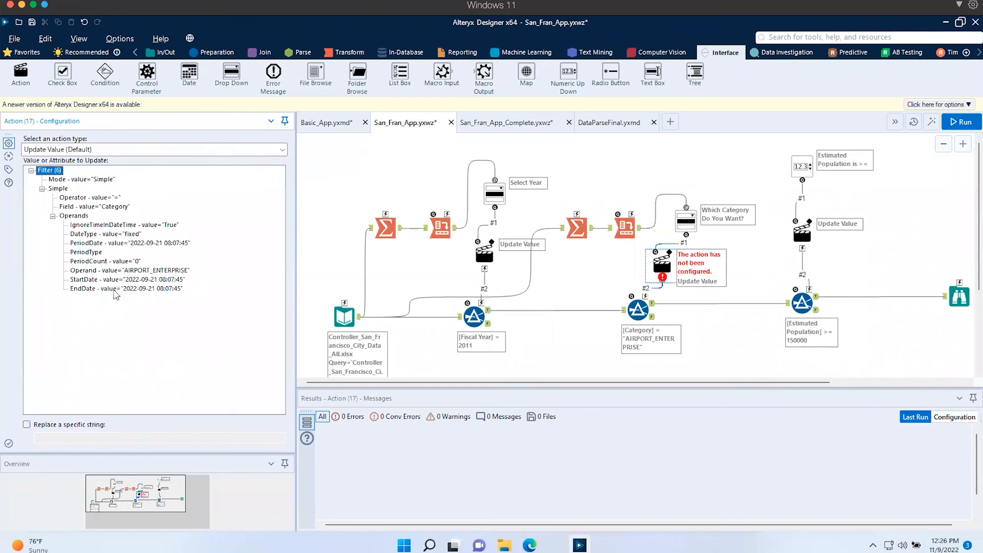
pyautogui.click(104, 271)
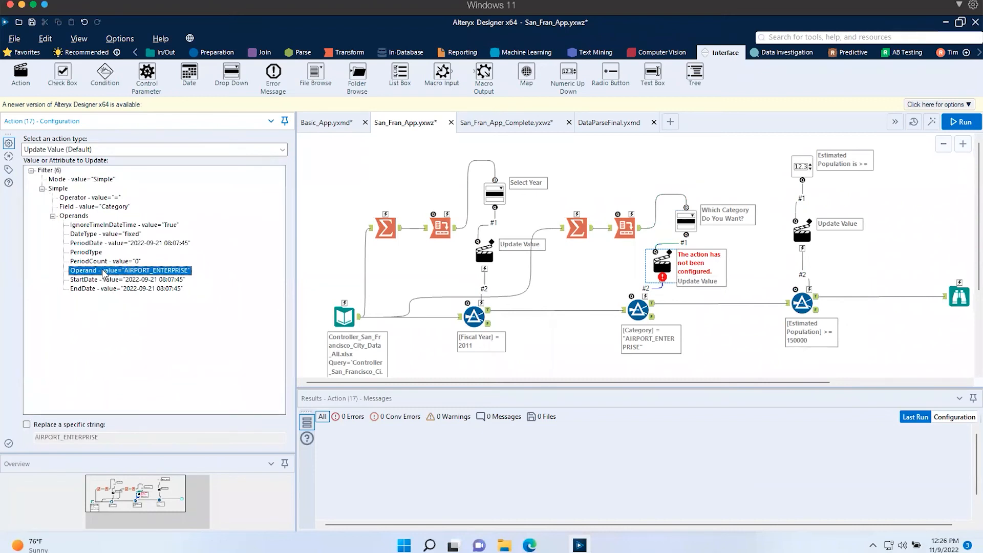
pyautogui.click(26, 425)
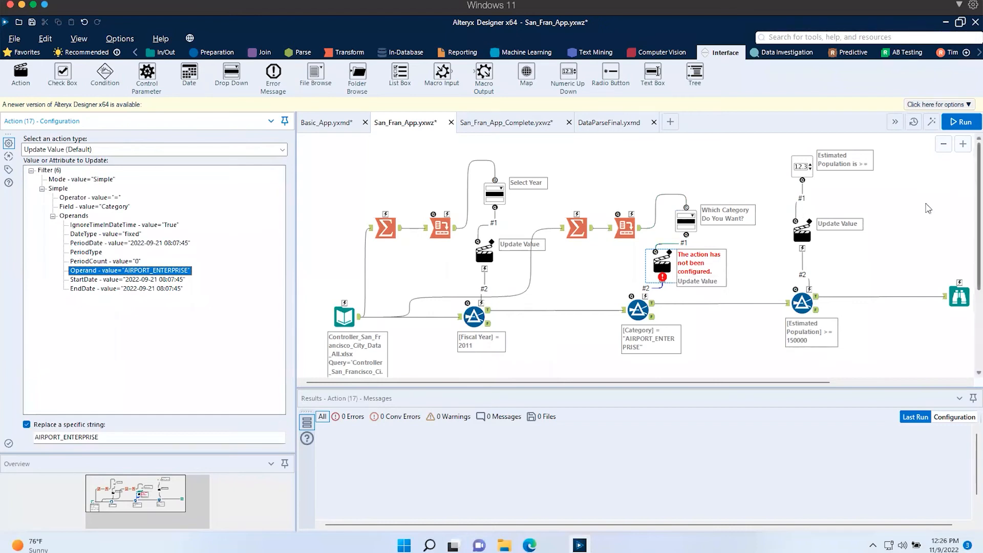
# Step: Try to test the analytic app with Select Year 2007 and Estimated Population 25000, check the category choices, and cancel
pyautogui.click(916, 210)
pyautogui.hotkey('ctrl', 'r')
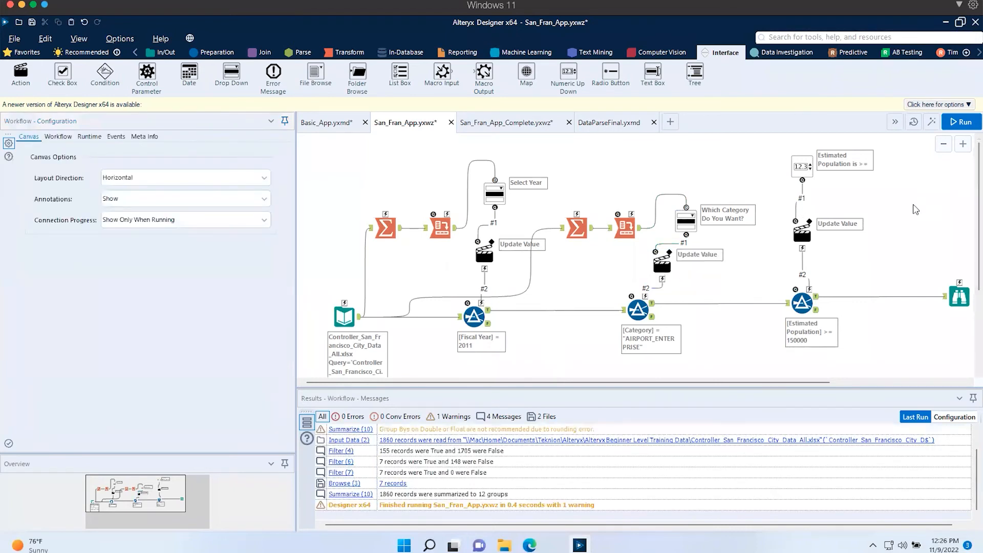
pyautogui.click(932, 122)
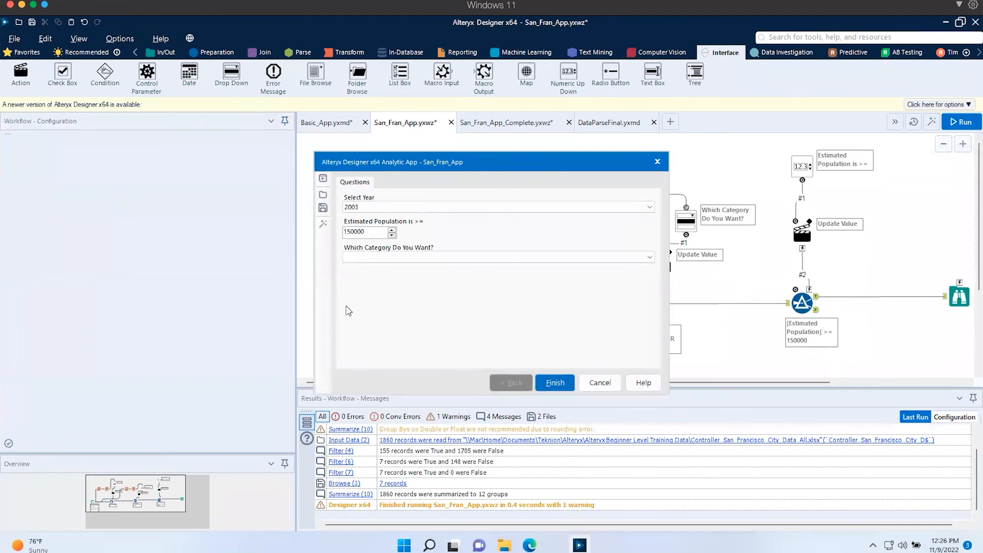
pyautogui.click(385, 207)
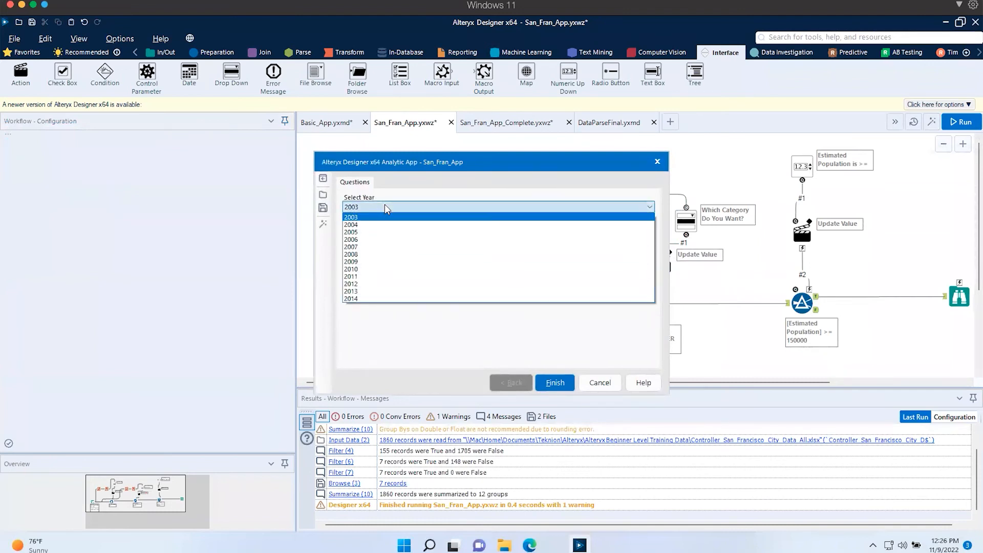
pyautogui.click(382, 248)
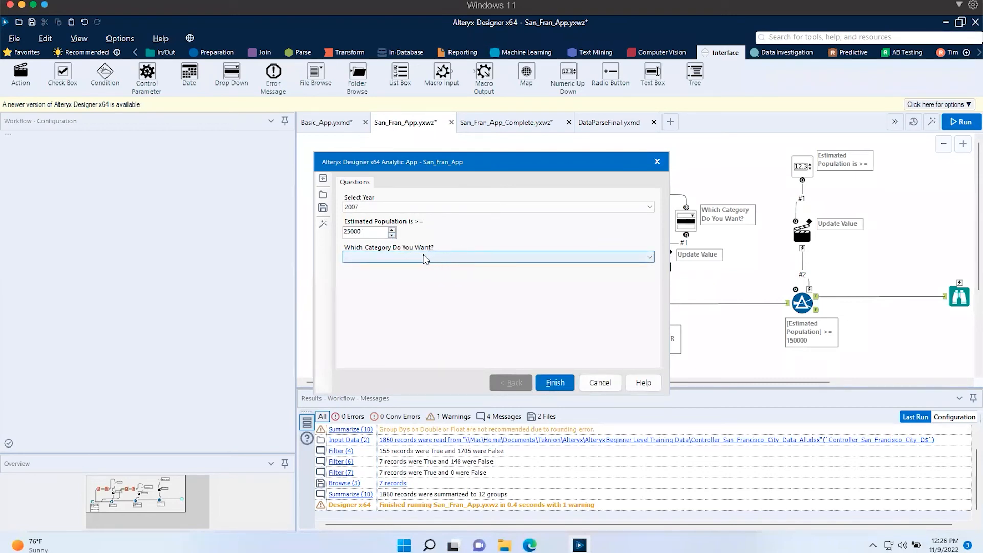
pyautogui.click(374, 259)
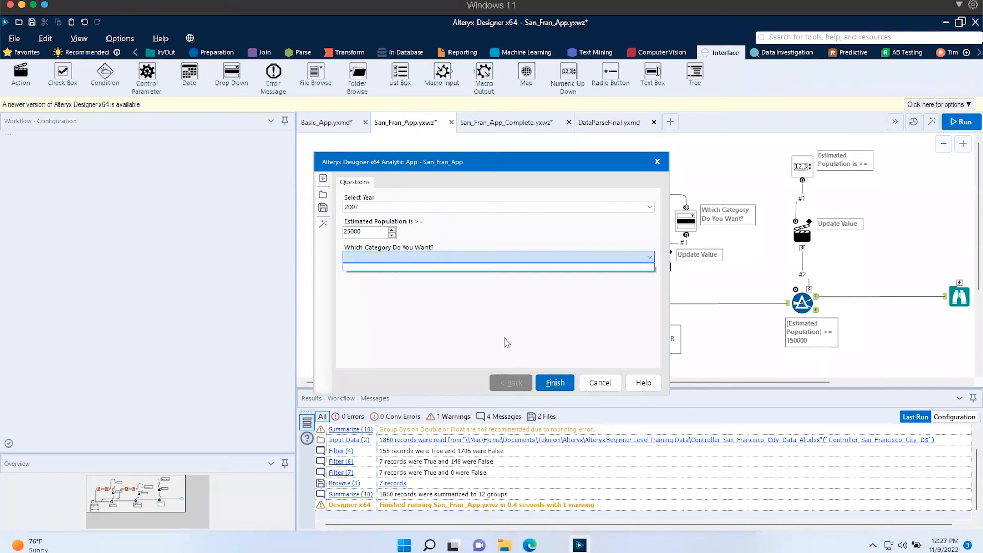
pyautogui.click(603, 385)
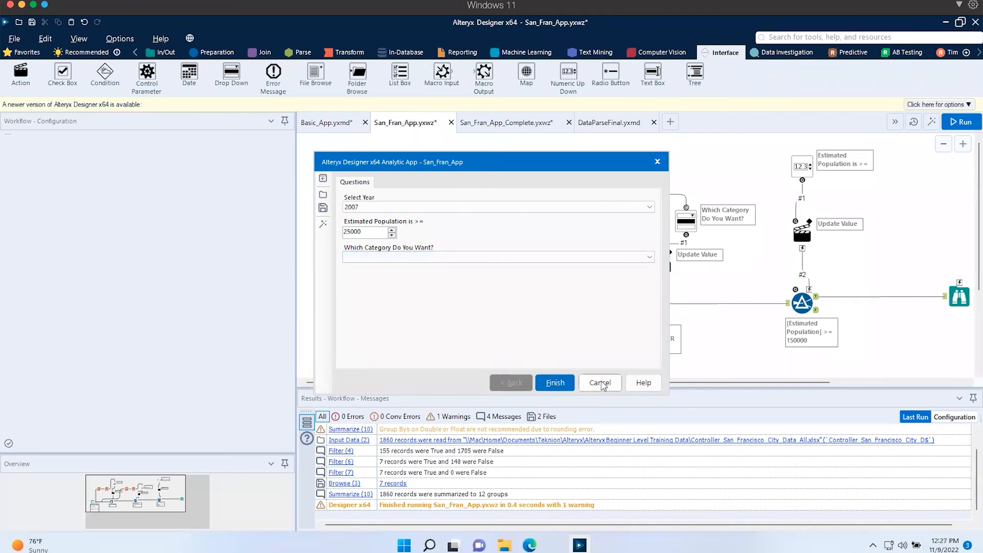
pyautogui.click(603, 384)
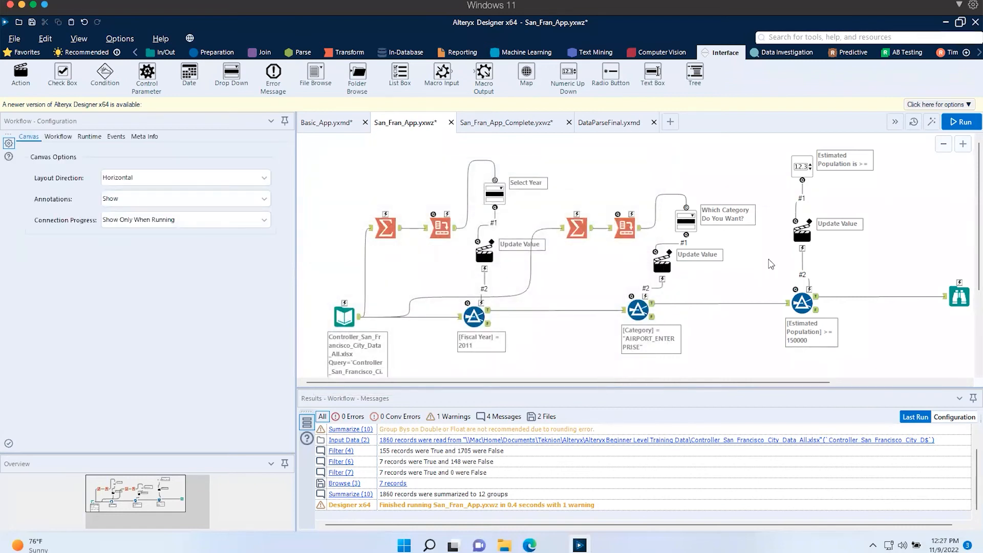
# Step: Run the workflow and test the analytic app with Select Year 2008, Estimated Population 25000 and category BONDED_INDEBTEDNESS
pyautogui.click(960, 124)
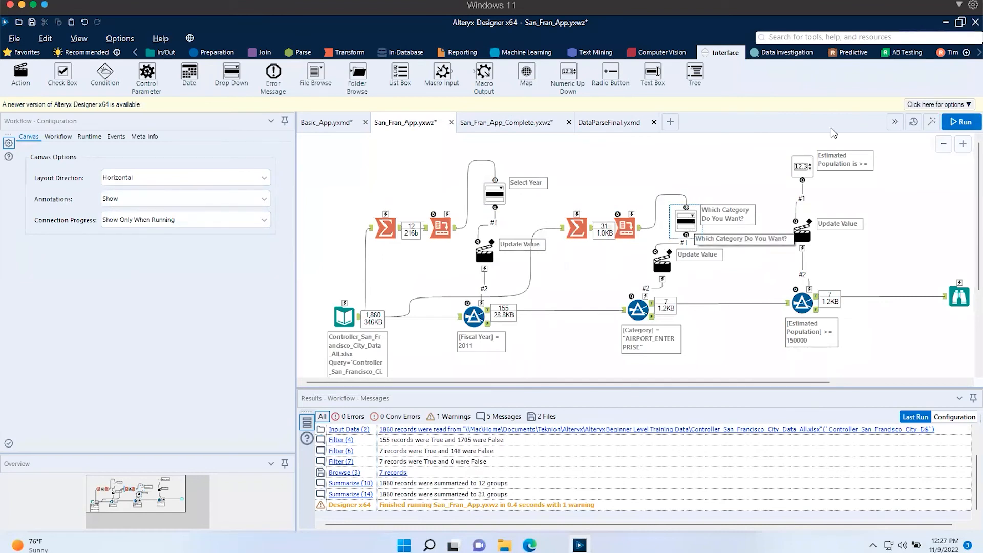
pyautogui.click(932, 122)
pyautogui.click(407, 208)
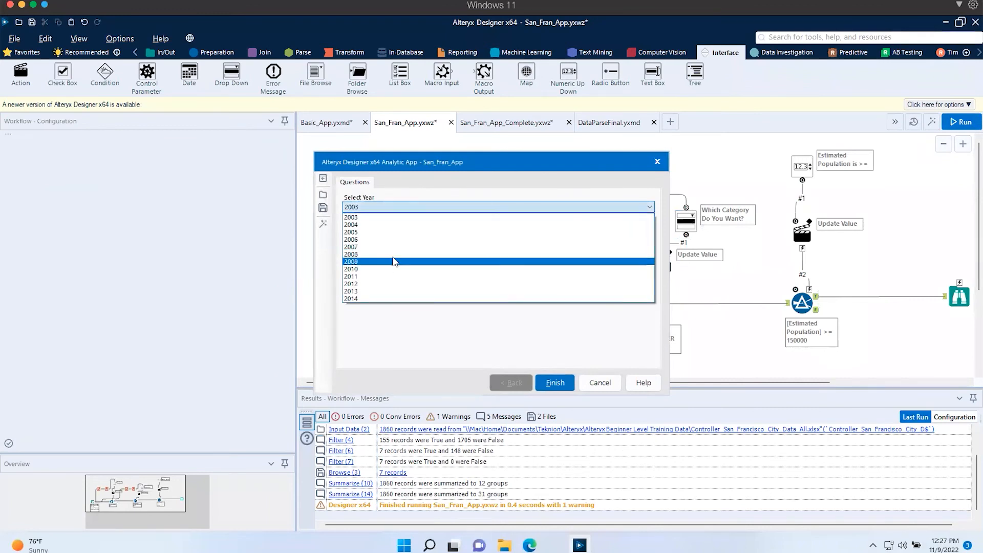
pyautogui.click(394, 258)
pyautogui.click(391, 235)
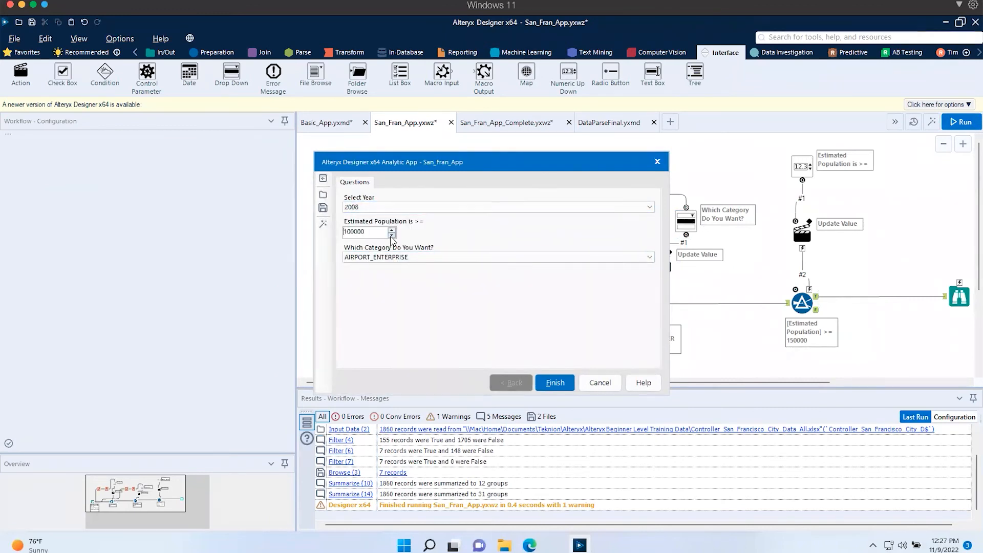
pyautogui.click(464, 257)
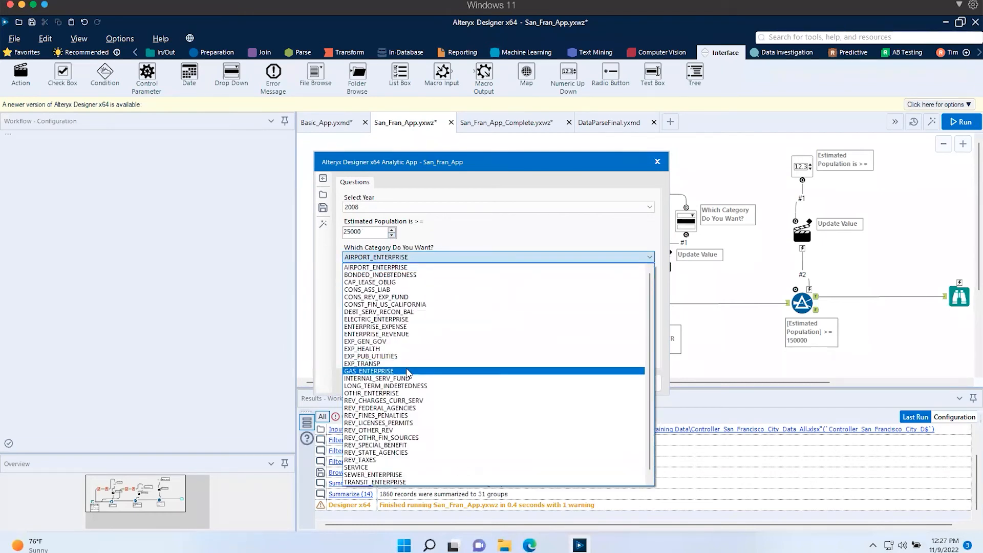
pyautogui.click(402, 276)
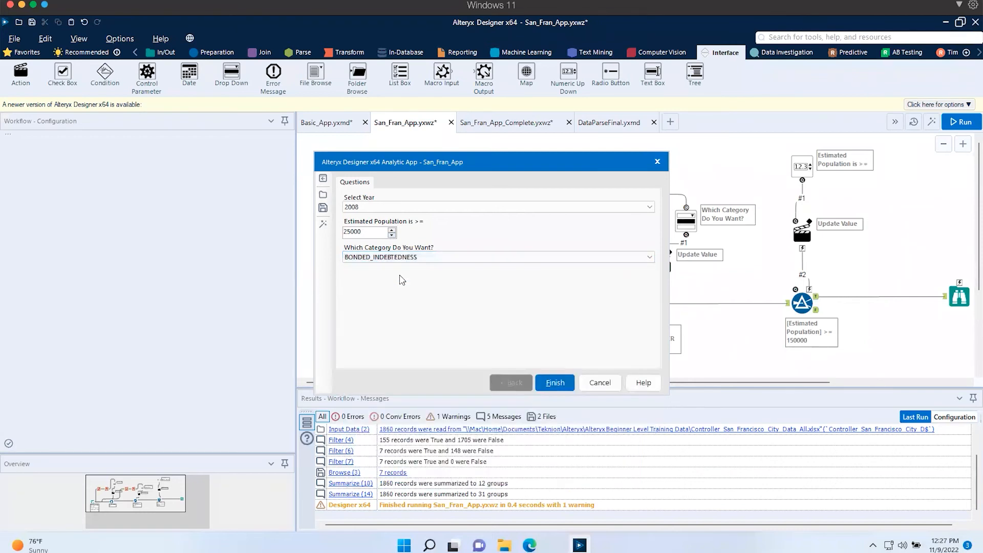
pyautogui.click(556, 383)
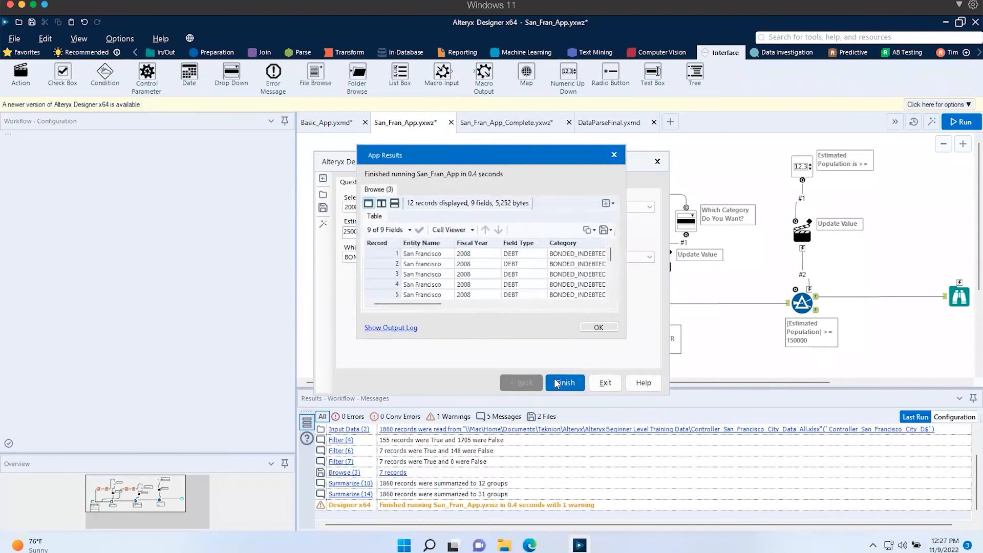
# Step: Enlarge the app results to review all columns of the Browse output, and exit the app test
pyautogui.moveTo(624, 338); pyautogui.dragTo(923, 421)
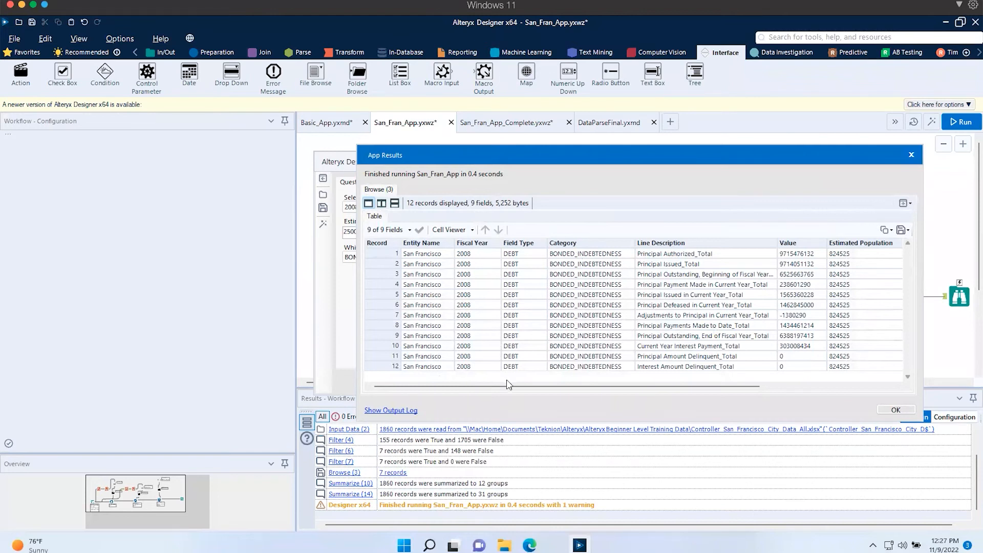
pyautogui.moveTo(517, 386); pyautogui.dragTo(881, 405)
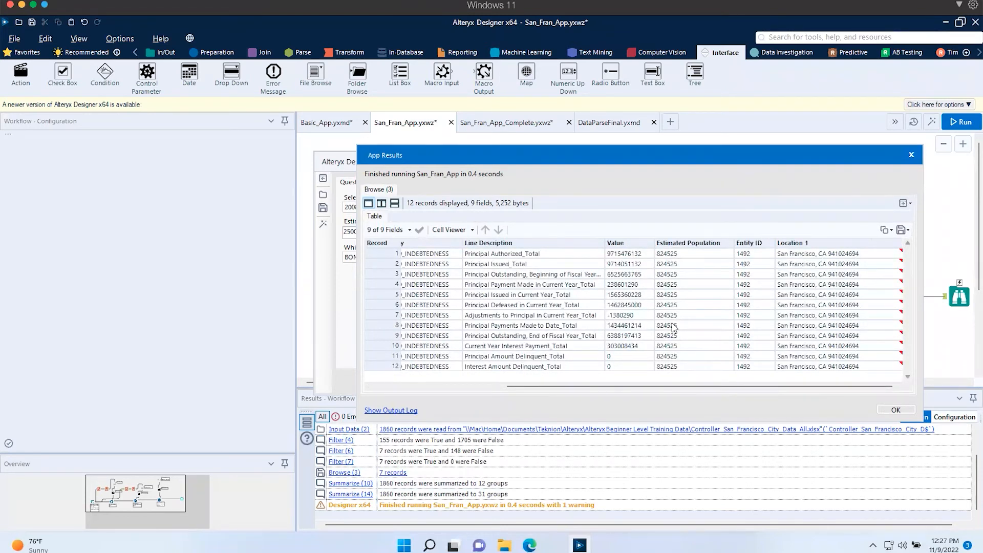
pyautogui.click(429, 388)
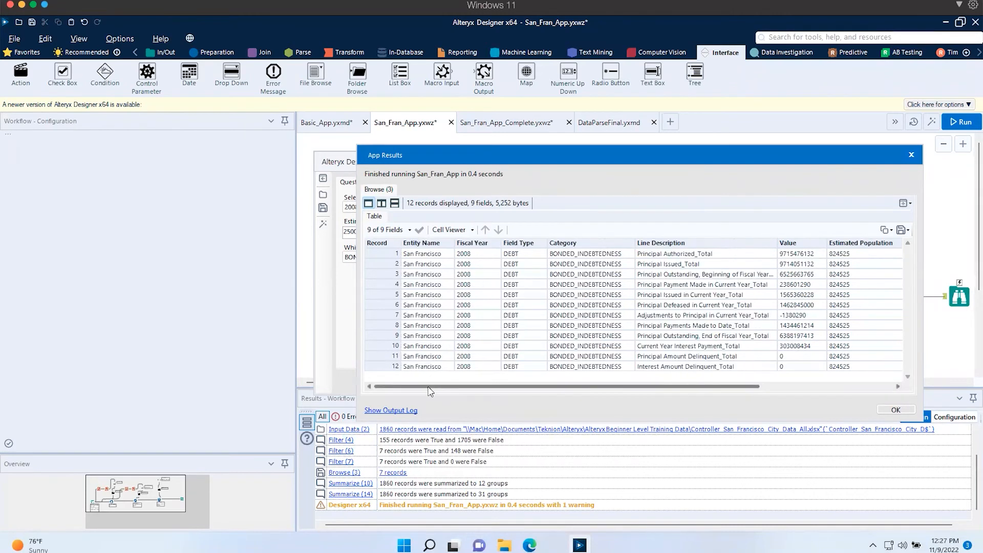
pyautogui.click(911, 156)
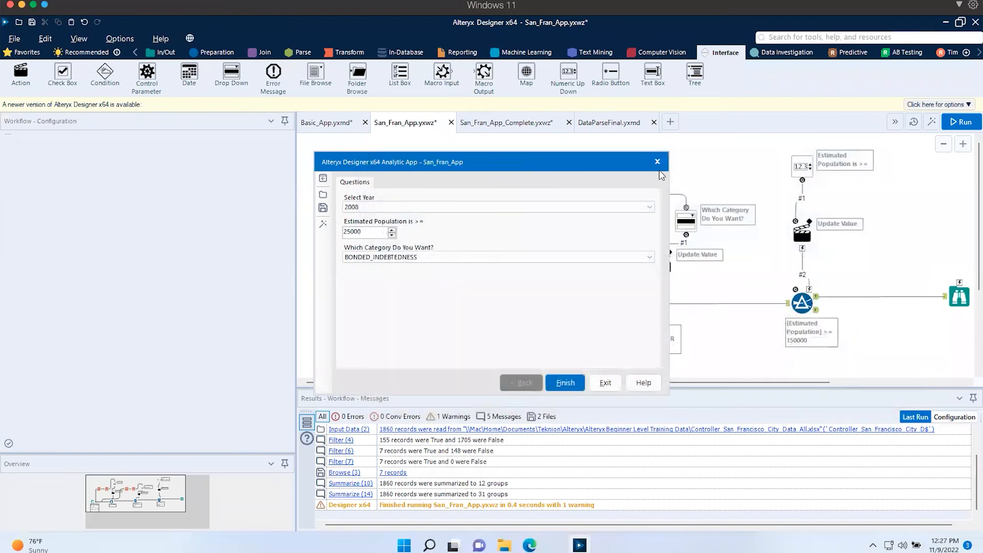
pyautogui.click(604, 384)
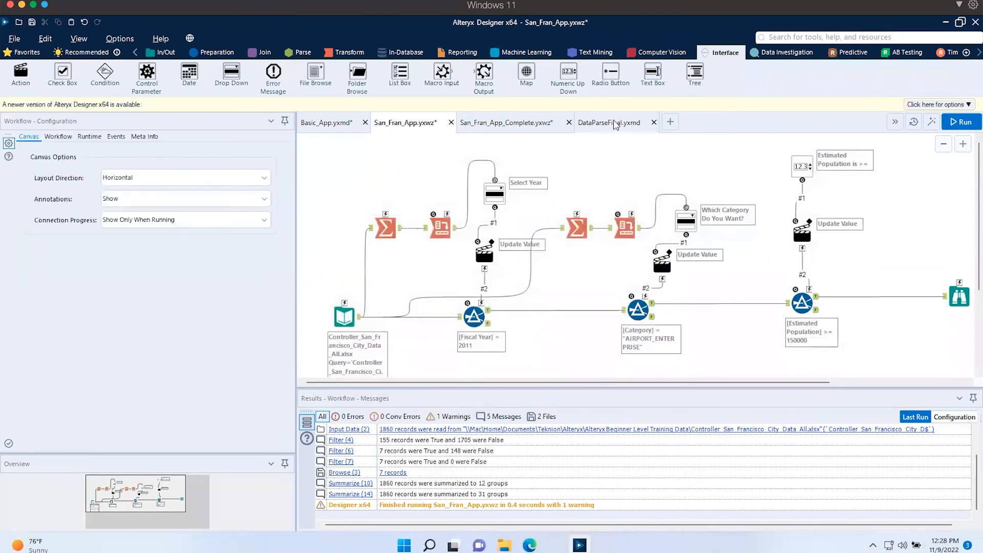
# Step: Switch to the DataParseFinal.yxmd workflow and examine the ATM Hold MADE UP DATA.txt input preview in a widened configuration pane
pyautogui.click(616, 125)
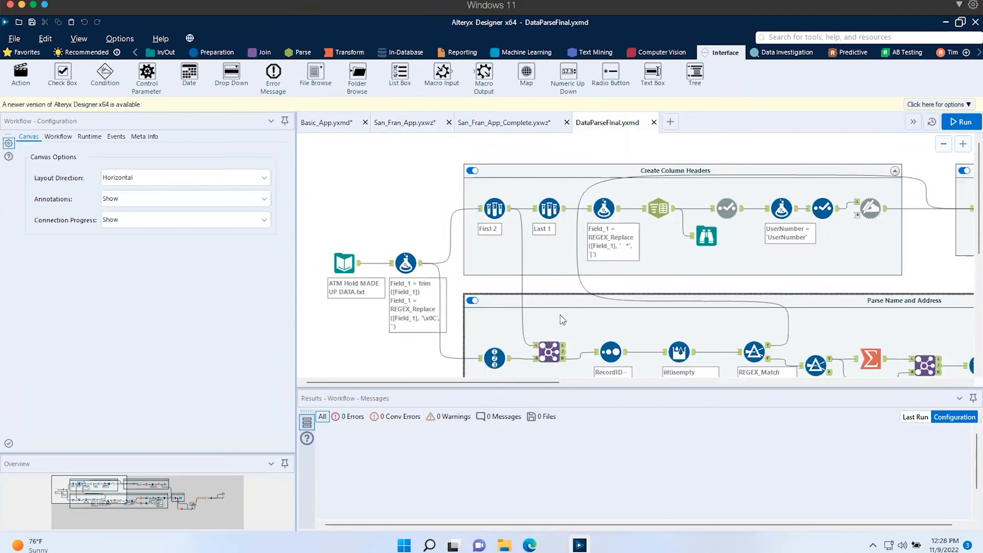
pyautogui.click(343, 259)
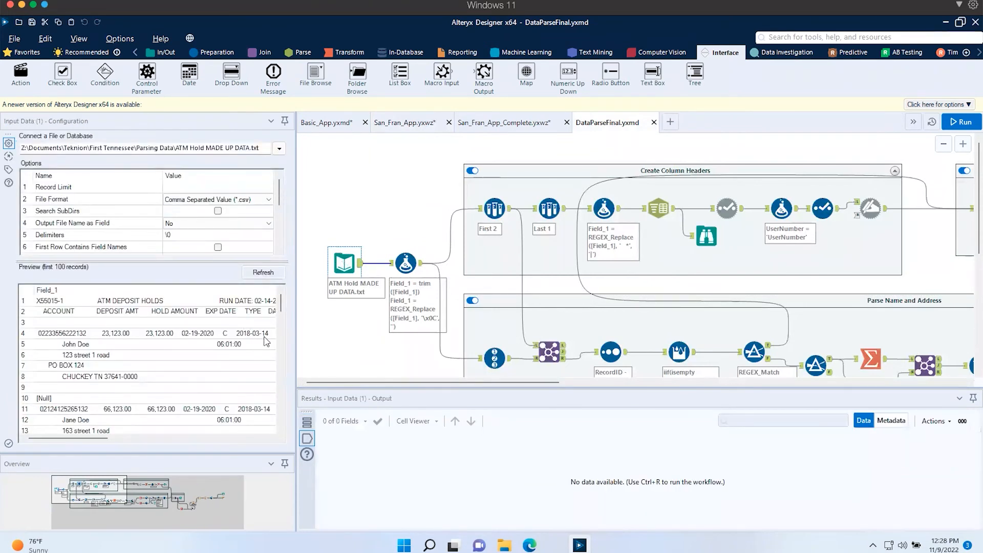
pyautogui.moveTo(296, 367); pyautogui.dragTo(441, 362)
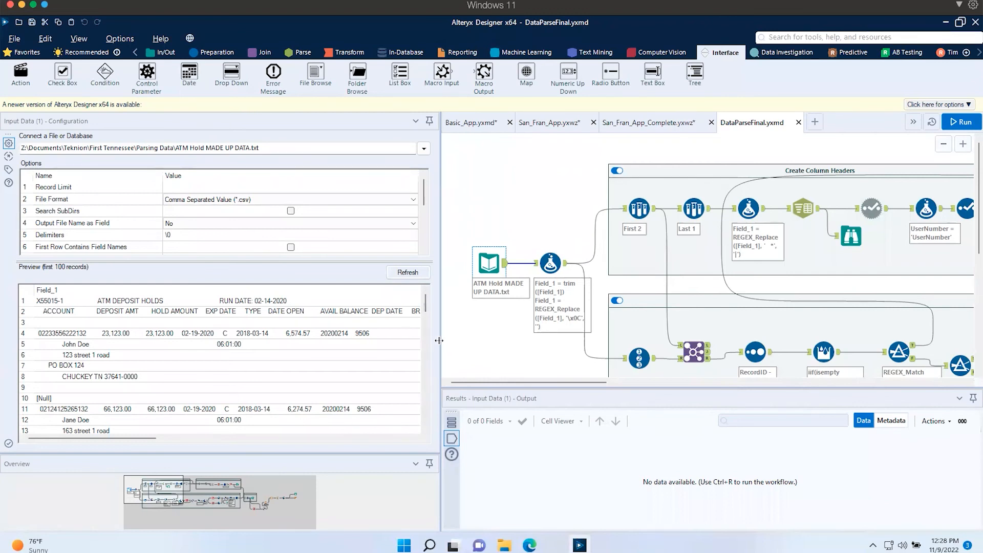
pyautogui.moveTo(435, 340); pyautogui.dragTo(356, 333)
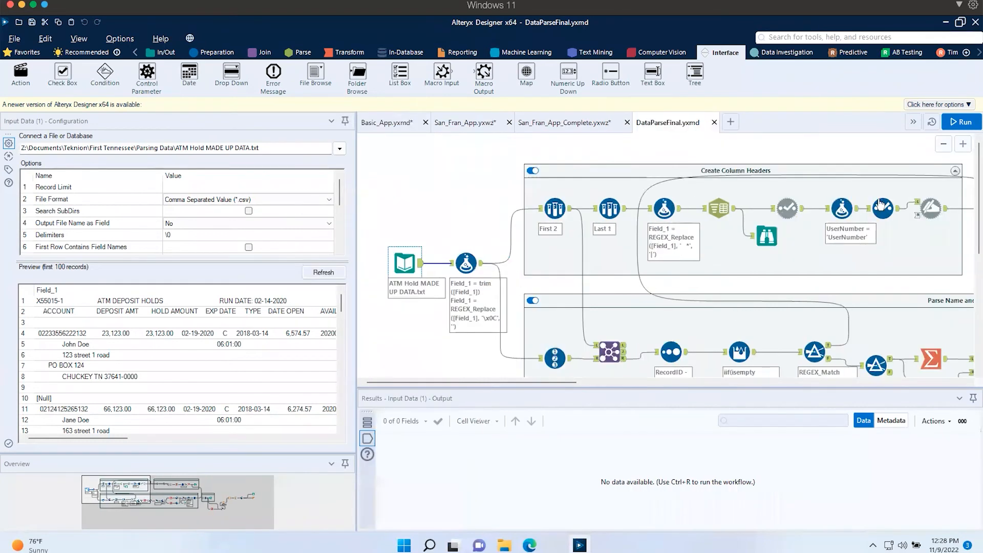
# Step: Run the DataParseFinal workflow and examine the parsed records in the Browse tool of the Join Final Data container
pyautogui.click(961, 123)
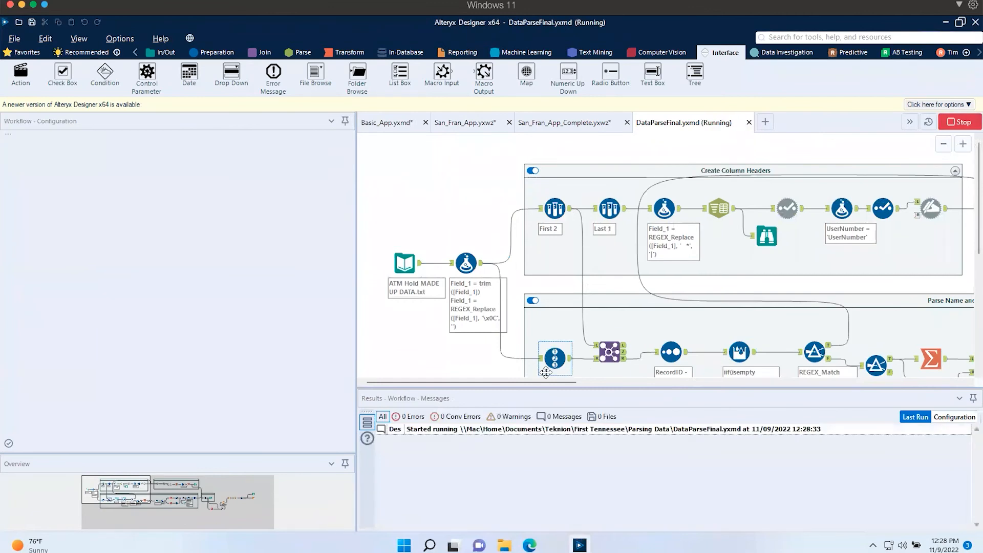
pyautogui.click(419, 264)
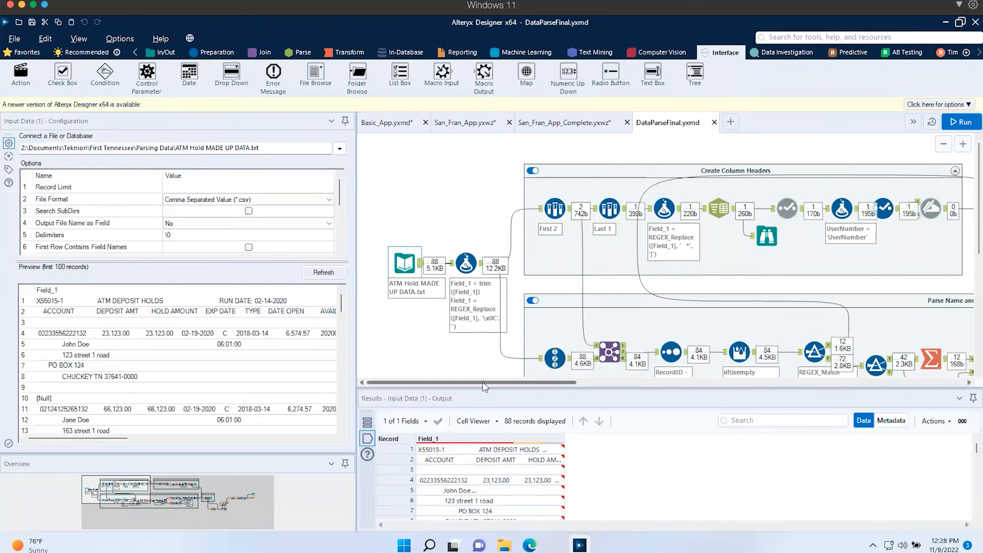
pyautogui.click(401, 344)
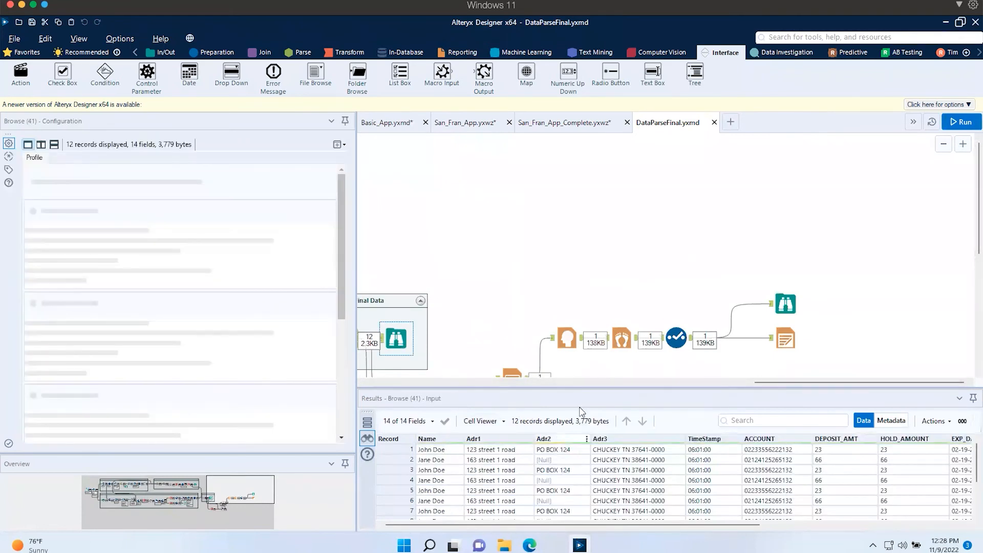
pyautogui.moveTo(588, 390); pyautogui.dragTo(589, 339)
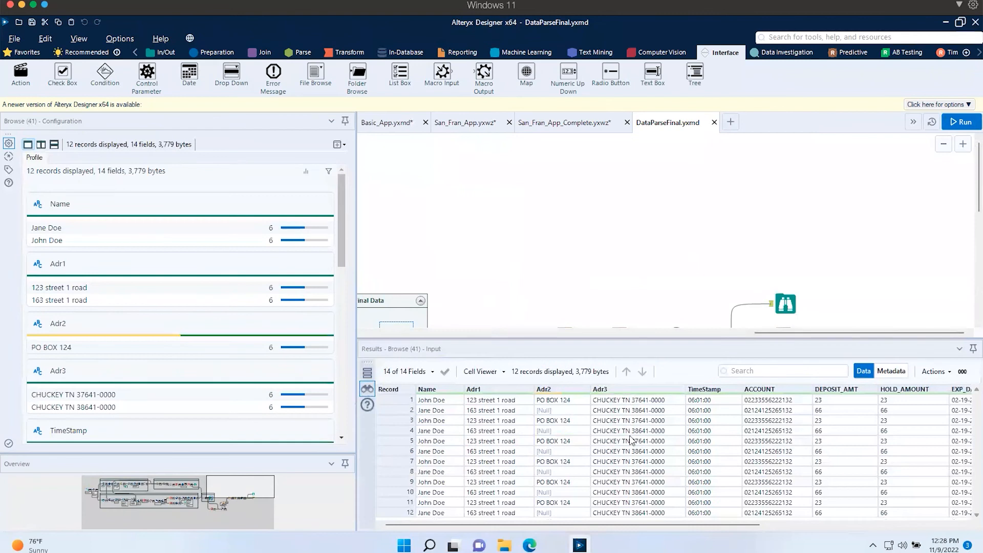
pyautogui.moveTo(210, 490); pyautogui.dragTo(187, 499)
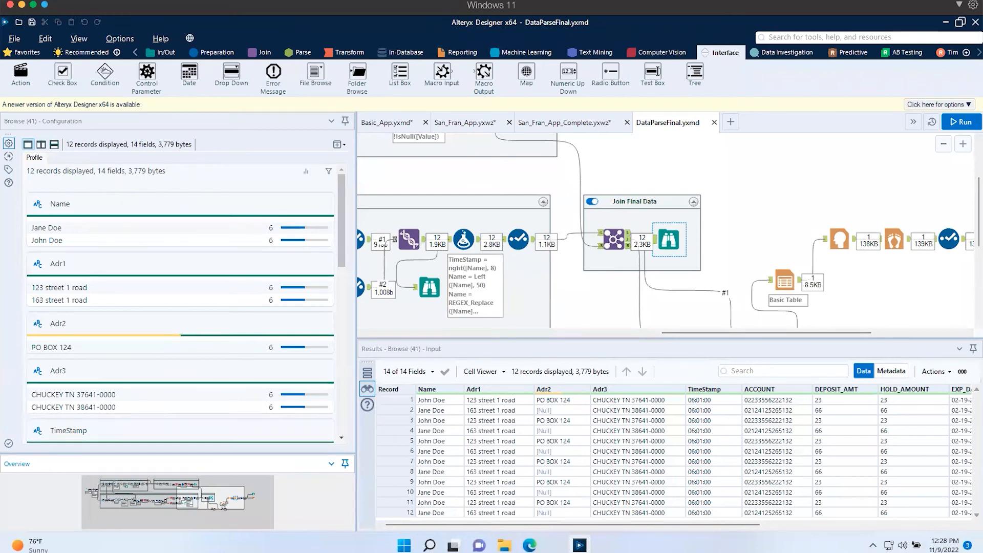
pyautogui.moveTo(612, 525); pyautogui.dragTo(640, 537)
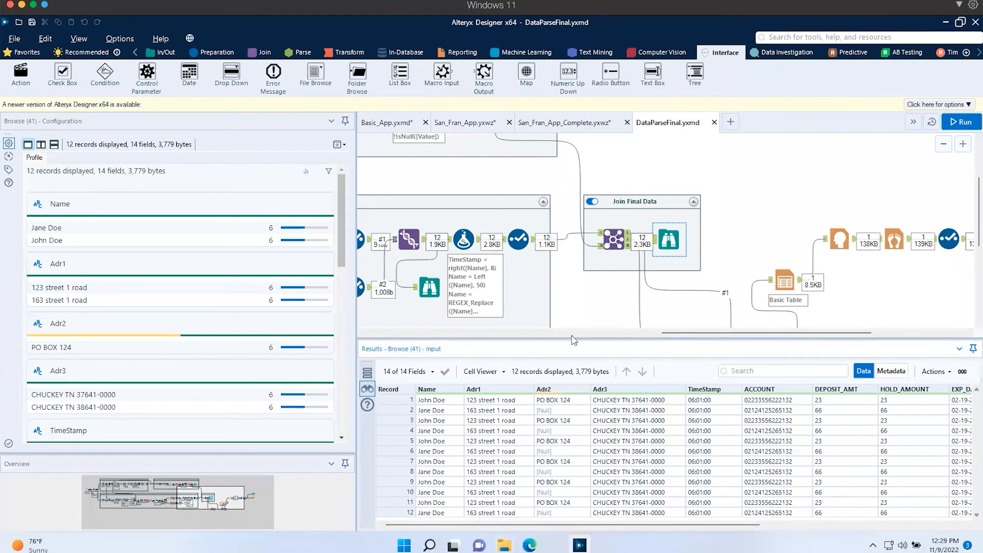
# Step: Review the raw input data and the parsing tools after it, including the output of the Multi-Row Formula that creates UserNumber
pyautogui.moveTo(670, 333); pyautogui.dragTo(377, 334)
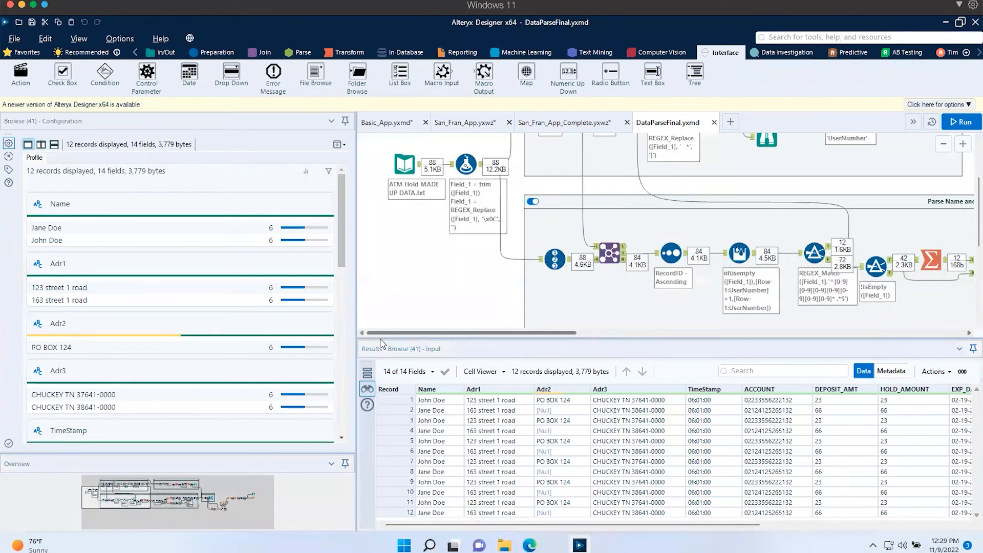
pyautogui.click(397, 166)
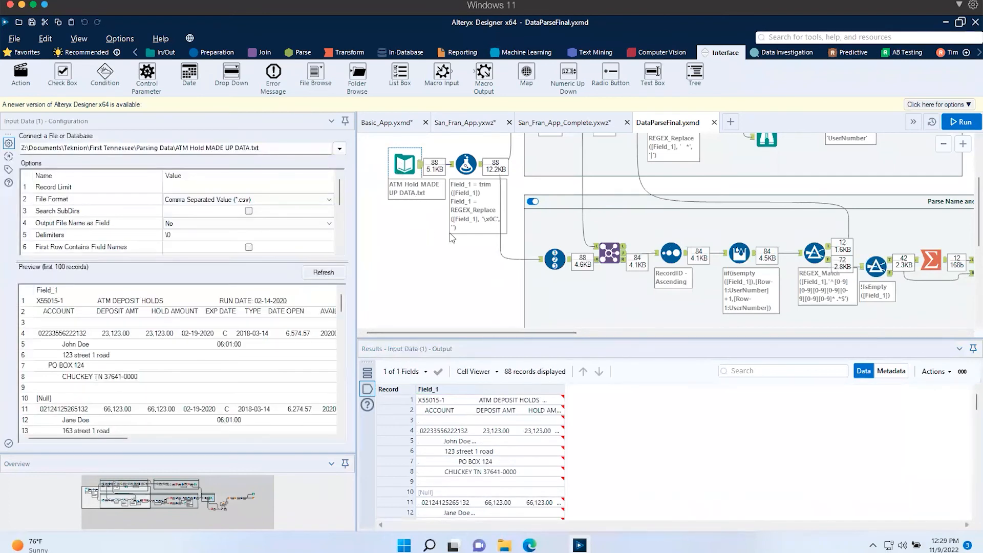
pyautogui.scroll(2, 452, 238)
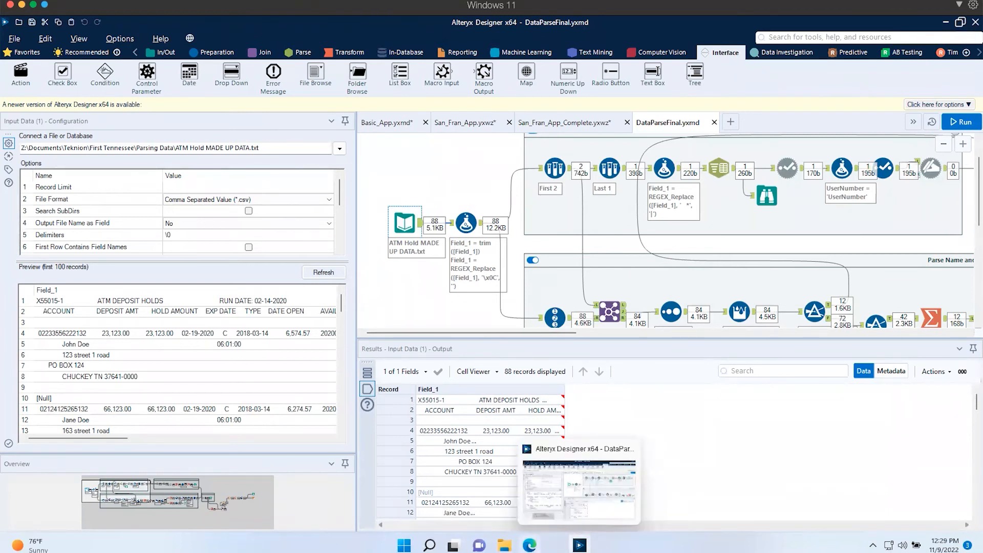
pyautogui.moveTo(530, 545)
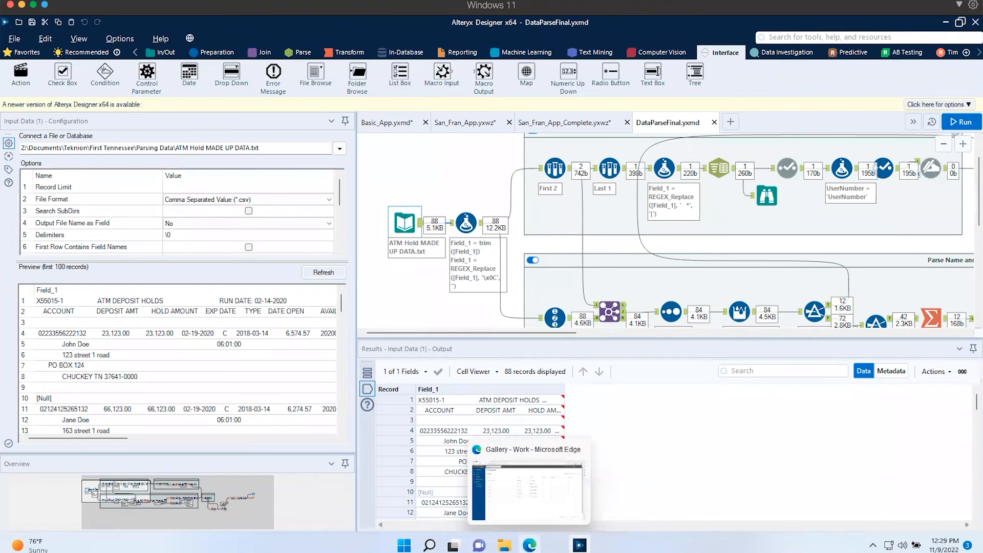
pyautogui.click(134, 501)
pyautogui.moveTo(134, 501); pyautogui.dragTo(139, 499)
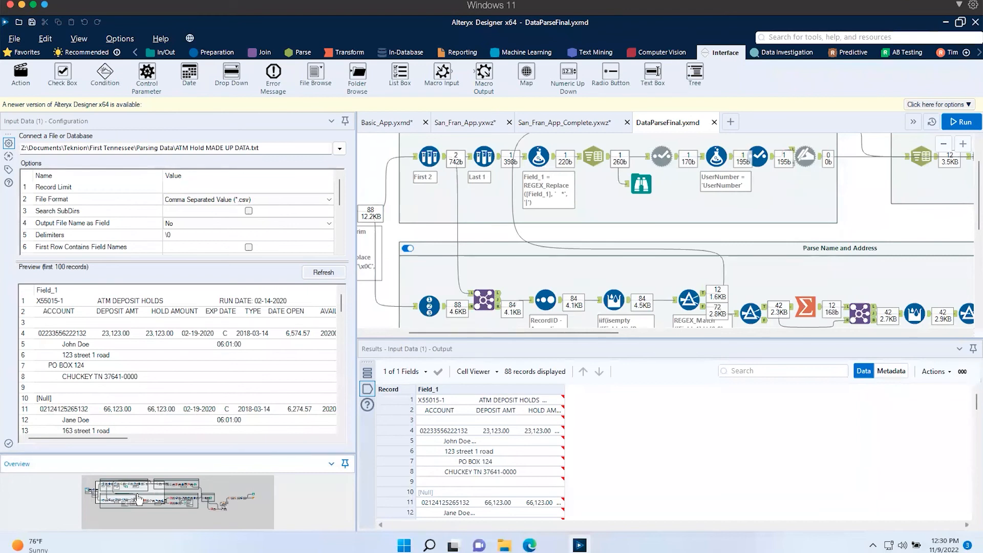
pyautogui.moveTo(138, 499)
pyautogui.mouseDown()
pyautogui.moveTo(152, 500)
pyautogui.moveTo(125, 497)
pyautogui.mouseUp()
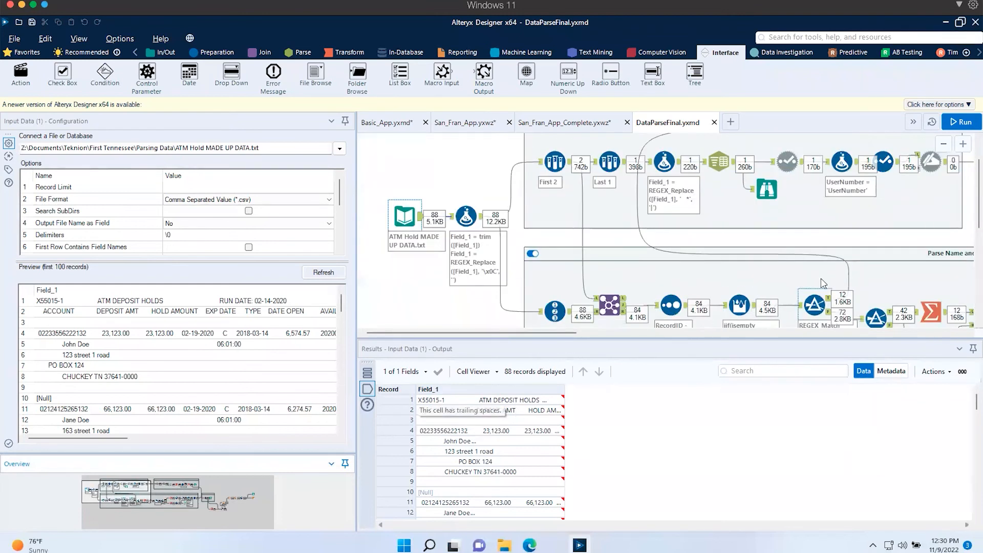
pyautogui.click(740, 306)
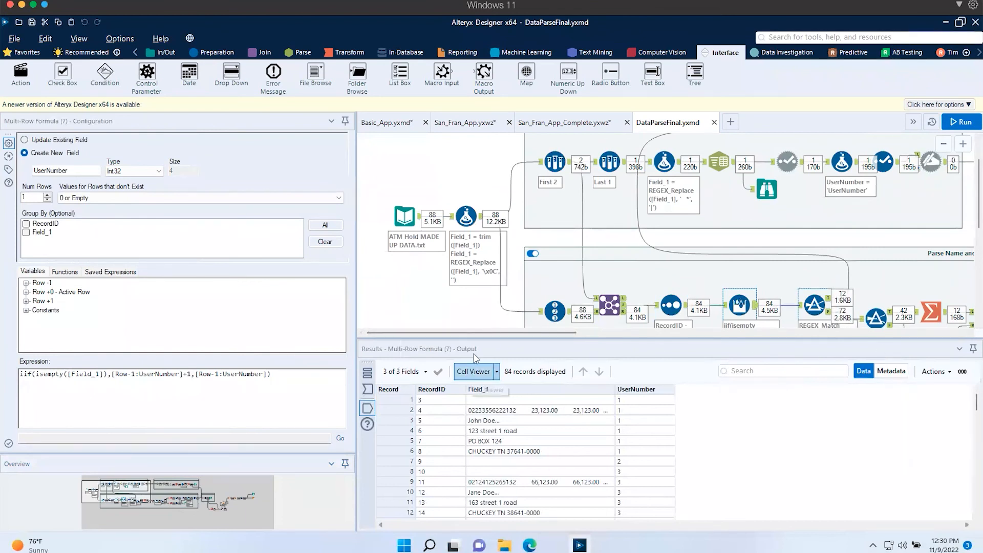
# Step: Switch to the Alteryx Gallery in Microsoft Edge and open the run page of DataParseFinalApp from the DataParse collection
pyautogui.click(529, 545)
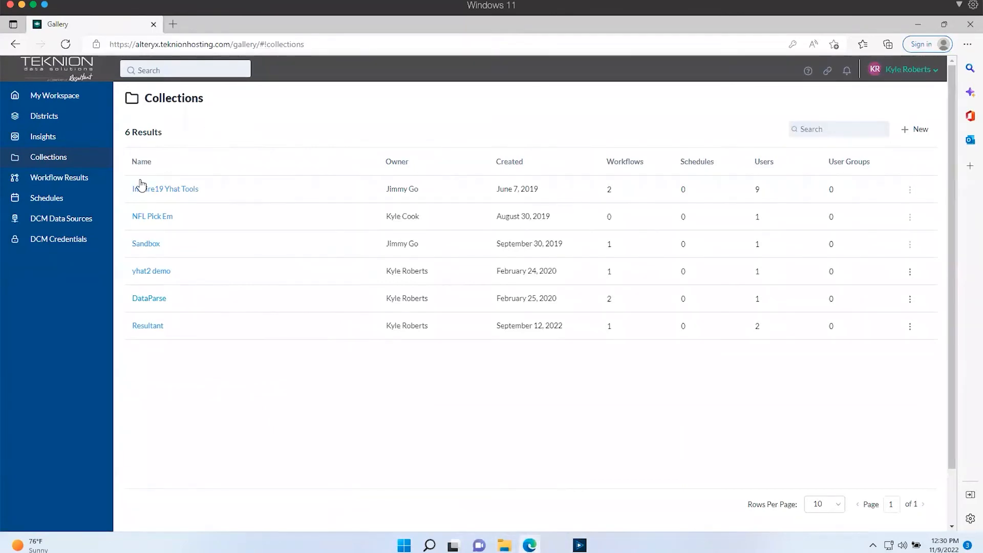
pyautogui.click(155, 302)
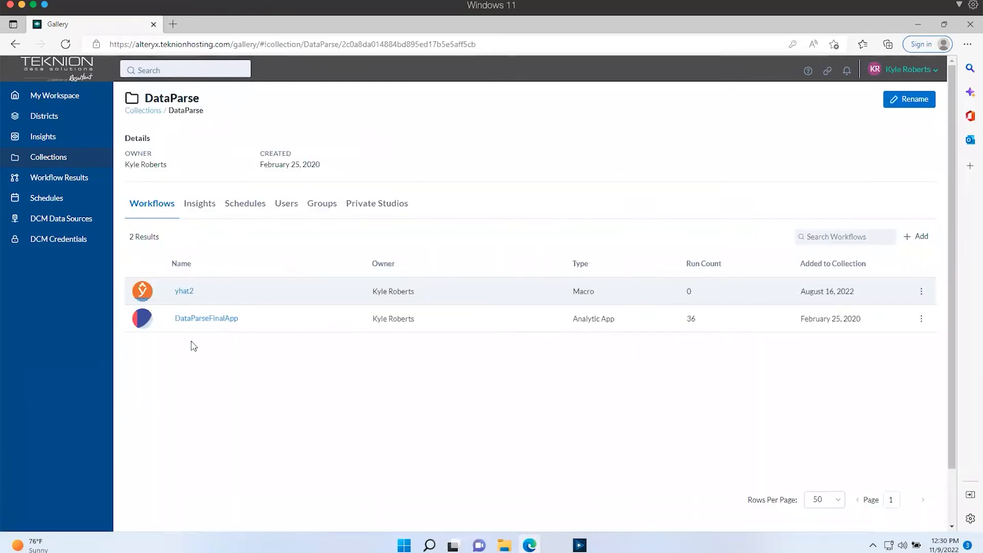
pyautogui.click(212, 321)
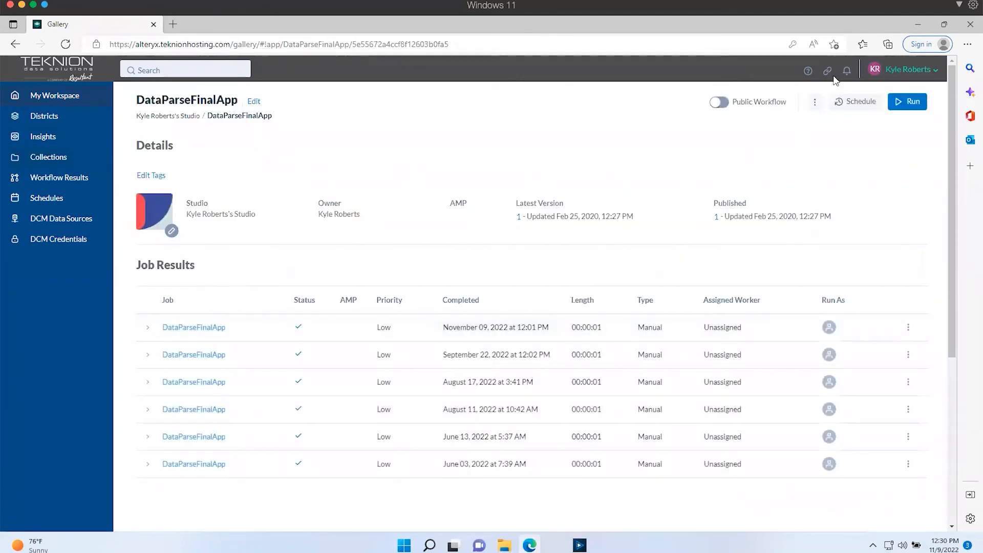
pyautogui.click(912, 105)
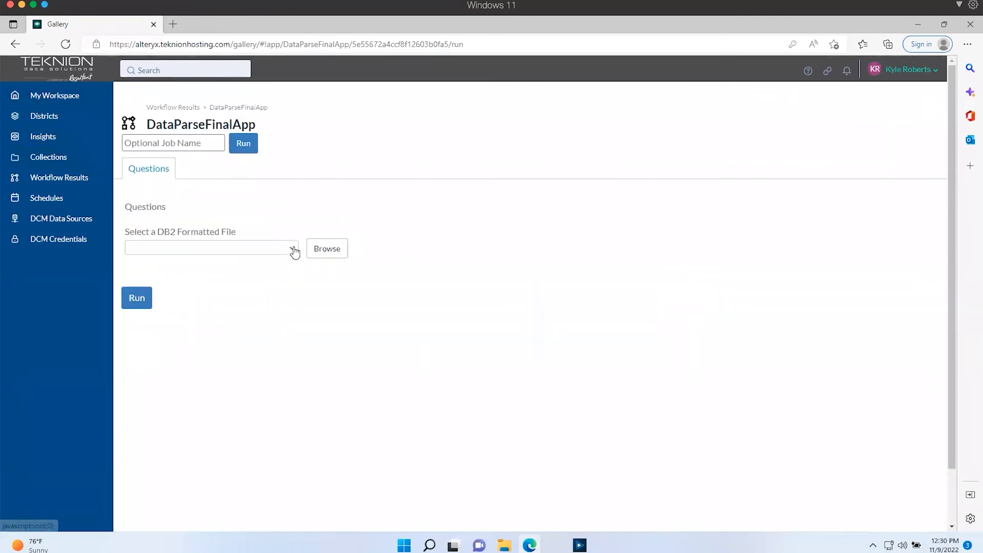
# Step: Run DataParseFinalApp with the ATM Hold MADE UP DATA text file as the DB2 formatted file
pyautogui.click(336, 248)
pyautogui.click(195, 107)
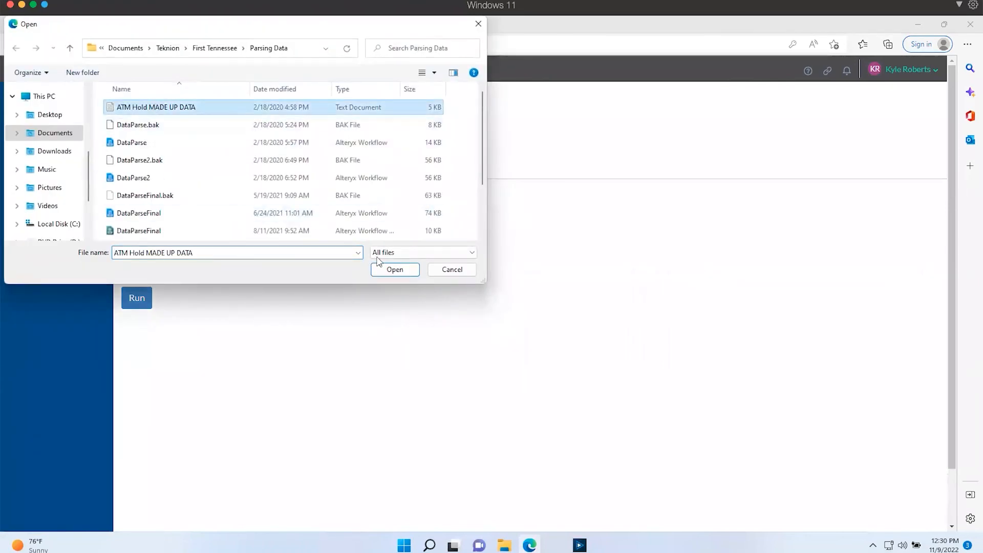
pyautogui.click(395, 269)
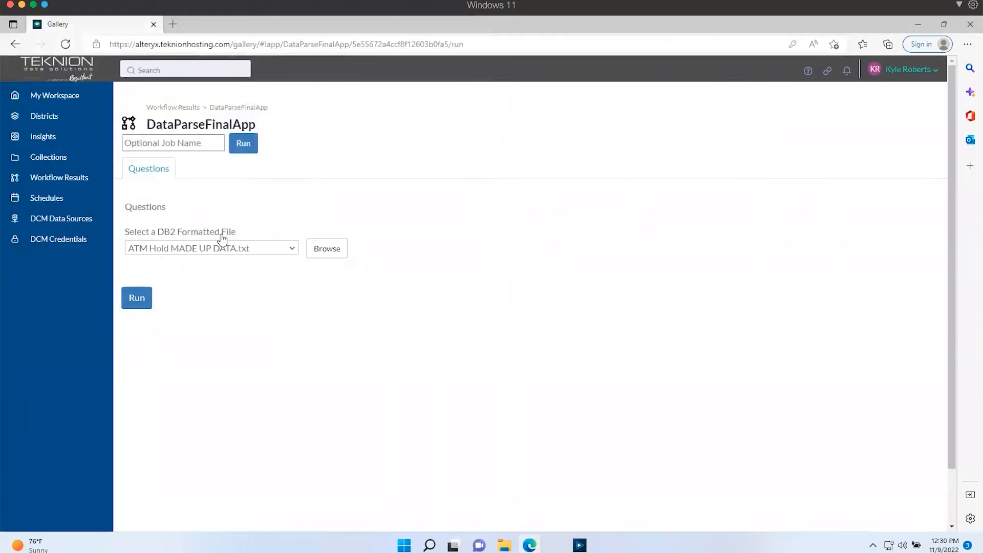
pyautogui.click(138, 299)
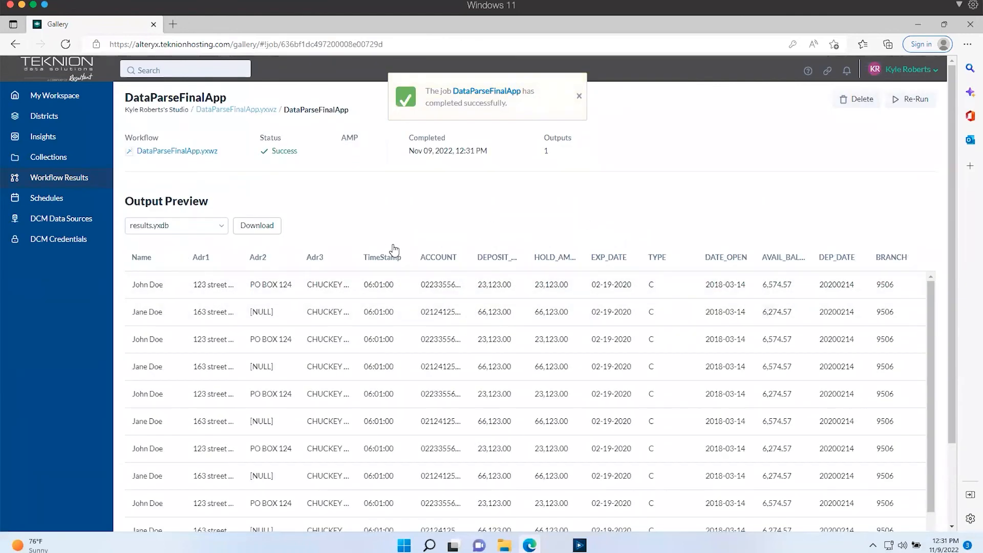
# Step: Set up a csv download of results.yxdb with ANSI - Central European encoding, and cancel it without downloading
pyautogui.scroll(-1, 410, 266)
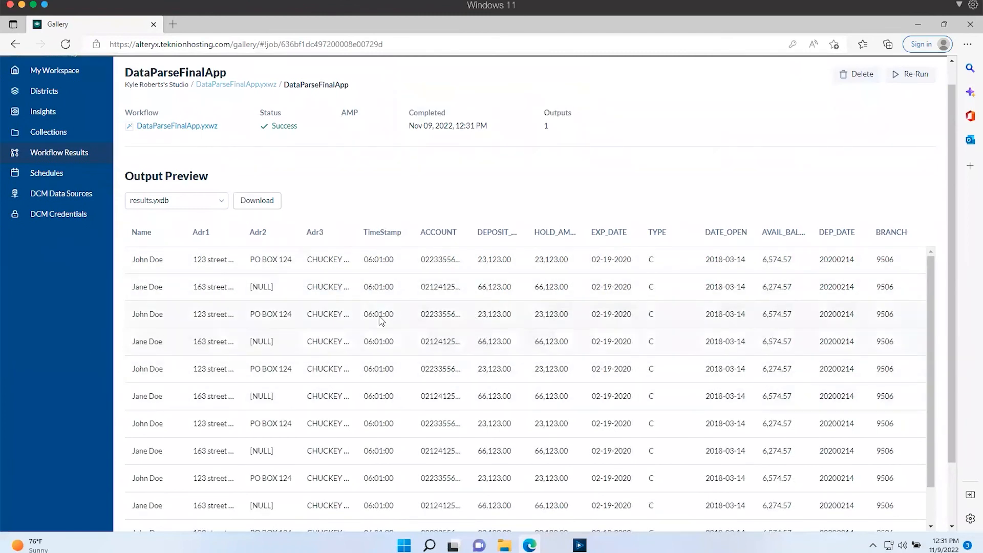
pyautogui.click(259, 203)
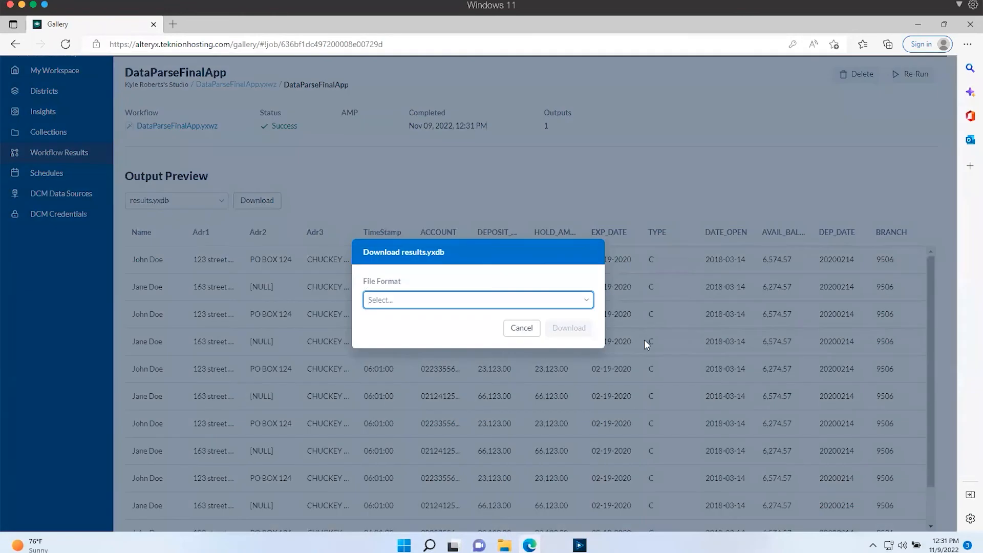
pyautogui.click(588, 301)
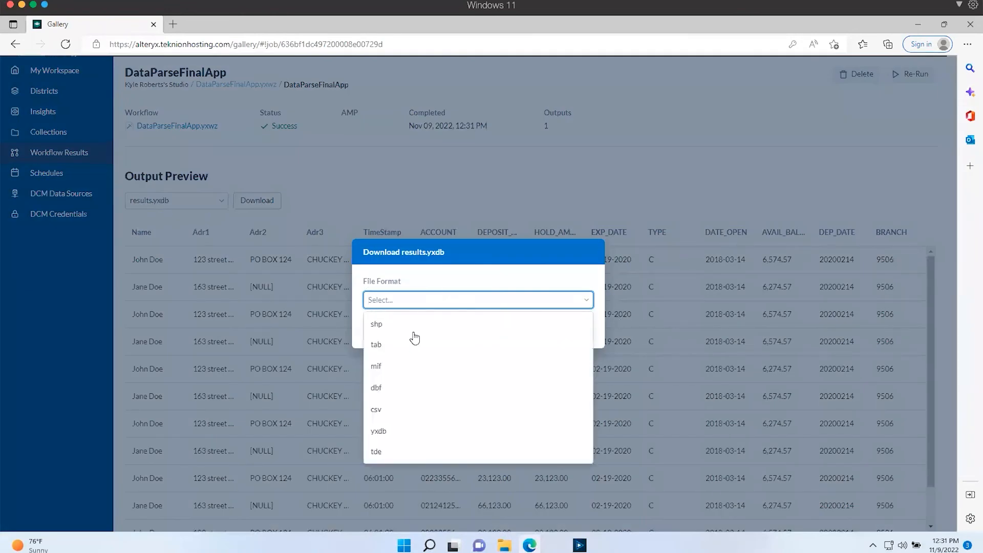
pyautogui.click(377, 410)
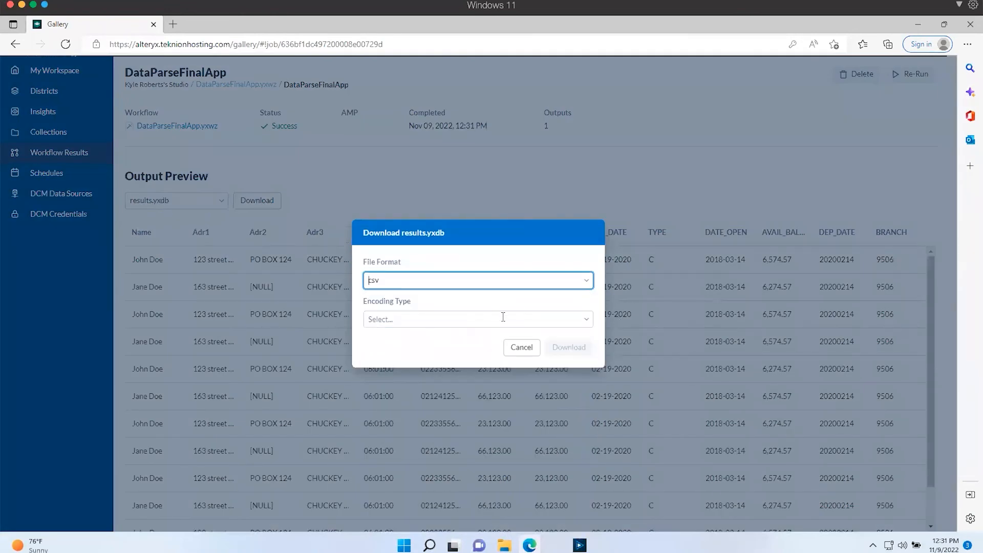
pyautogui.click(502, 318)
pyautogui.click(402, 344)
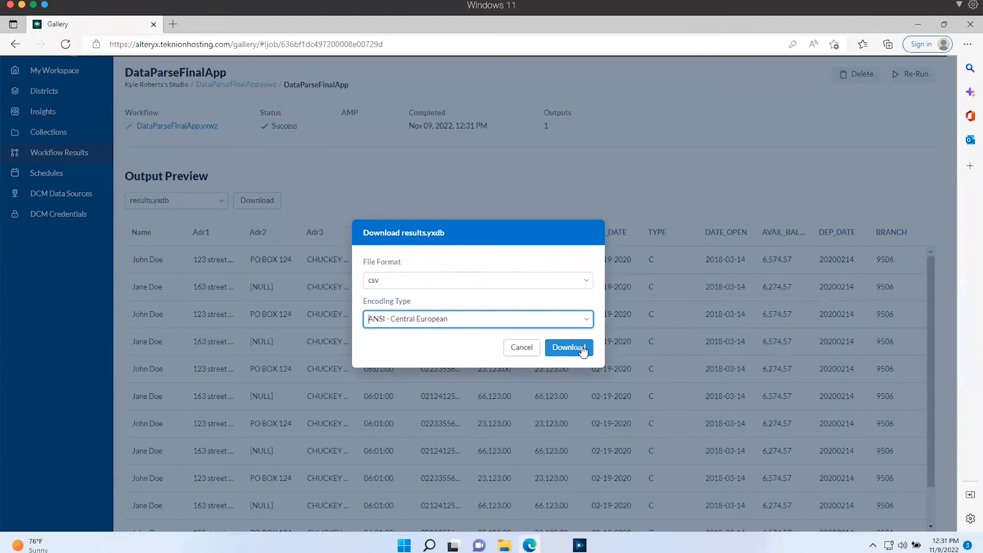
pyautogui.click(522, 348)
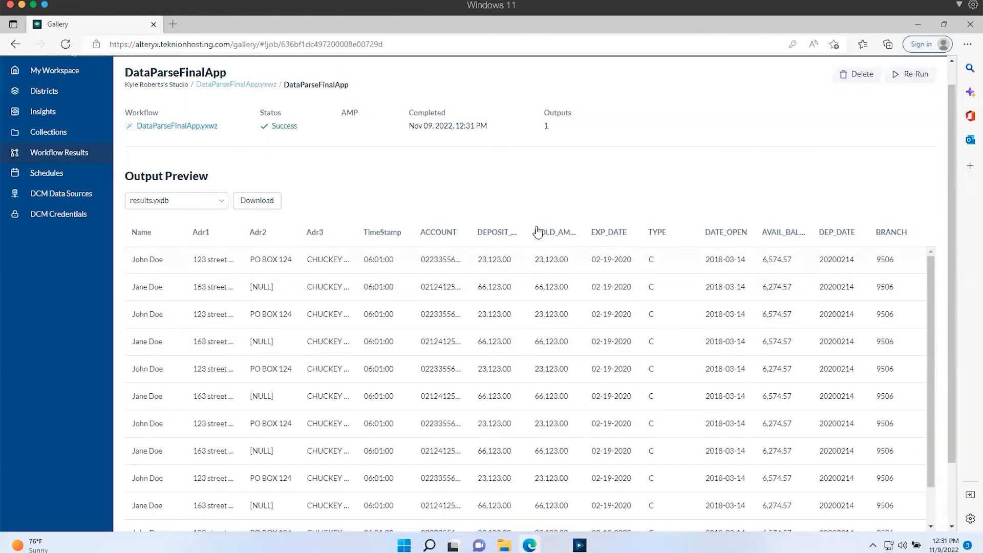
# Step: Switch to Alteryx Designer and launch San_Fran_App as an analytic app to show its questions
pyautogui.moveTo(580, 545)
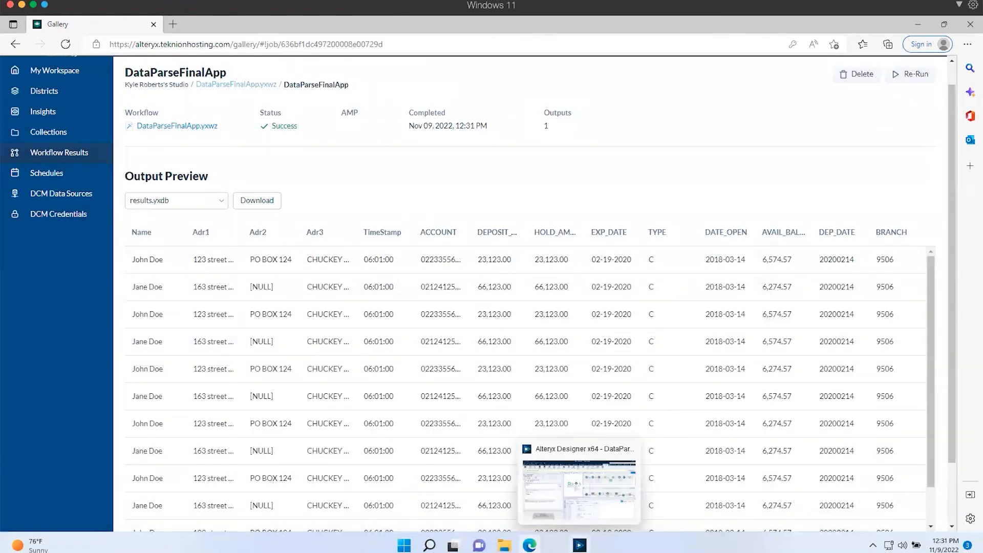
pyautogui.click(579, 489)
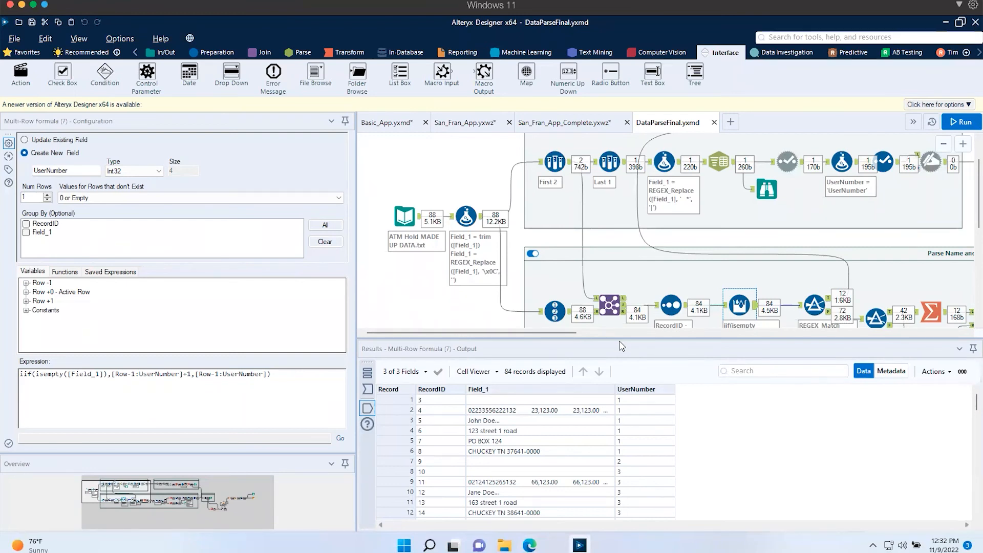
pyautogui.click(468, 123)
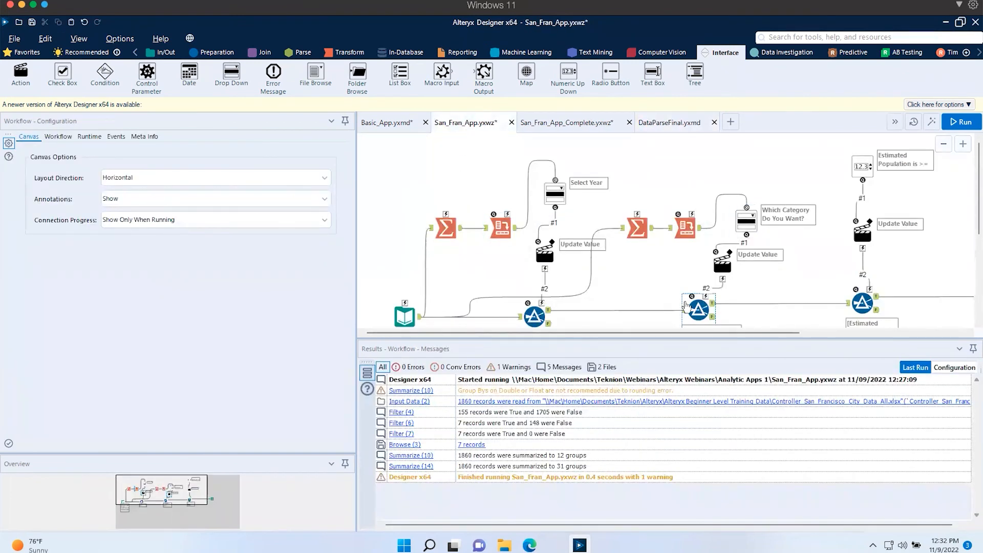
pyautogui.click(933, 125)
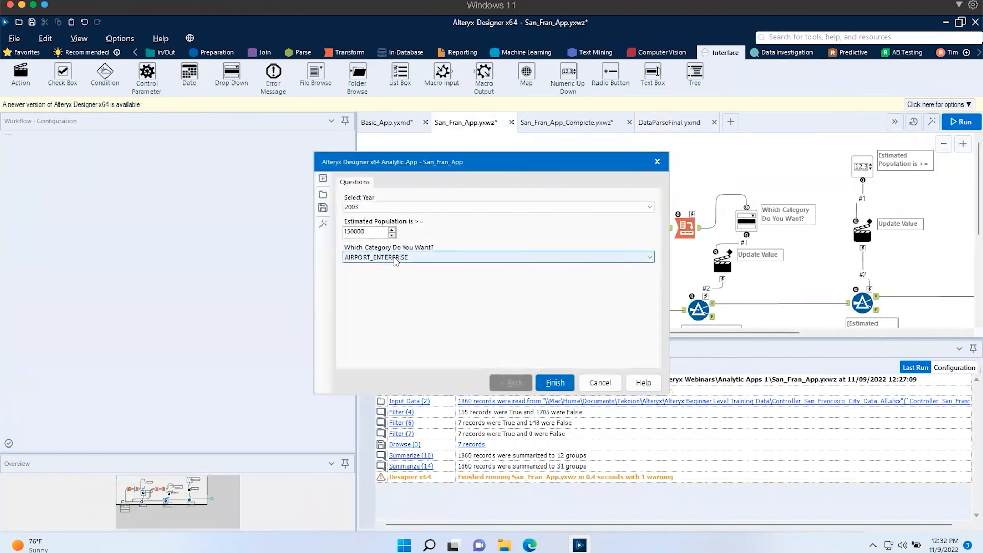
# Step: Run San_Fran_App for year 2005, estimated population >= 0 and category GAS_ENTERPRISE, and close the results and the app
pyautogui.click(388, 208)
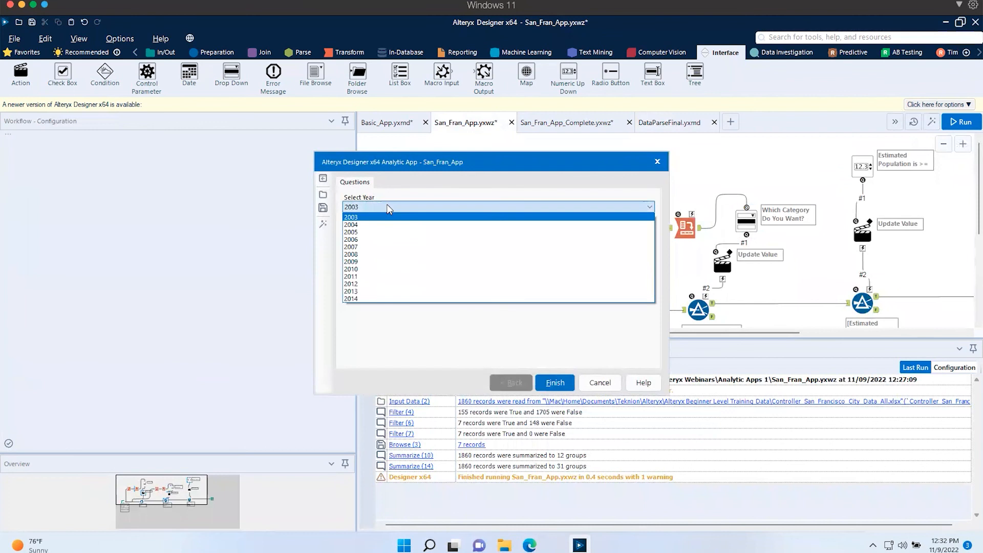
pyautogui.click(375, 232)
pyautogui.click(390, 235)
pyautogui.click(391, 236)
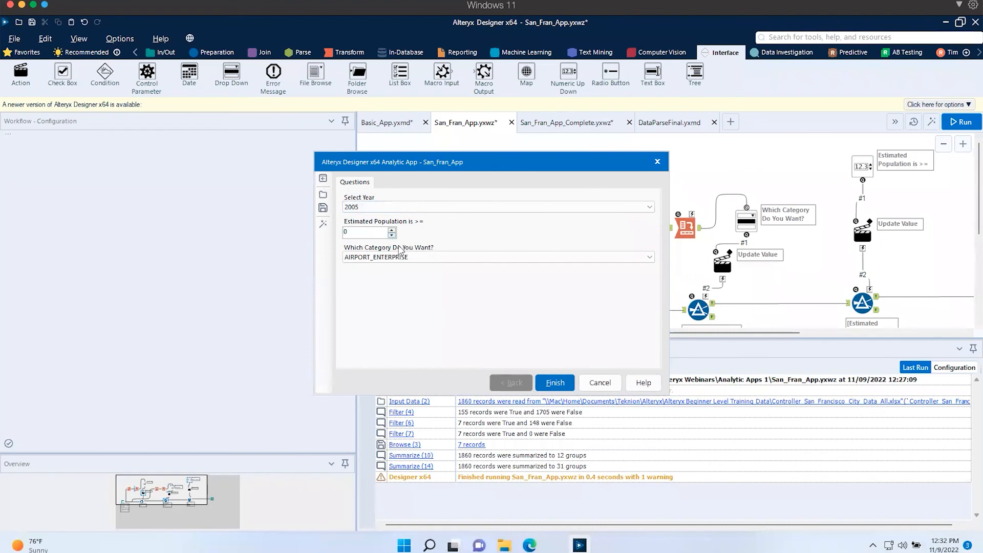
pyautogui.click(409, 258)
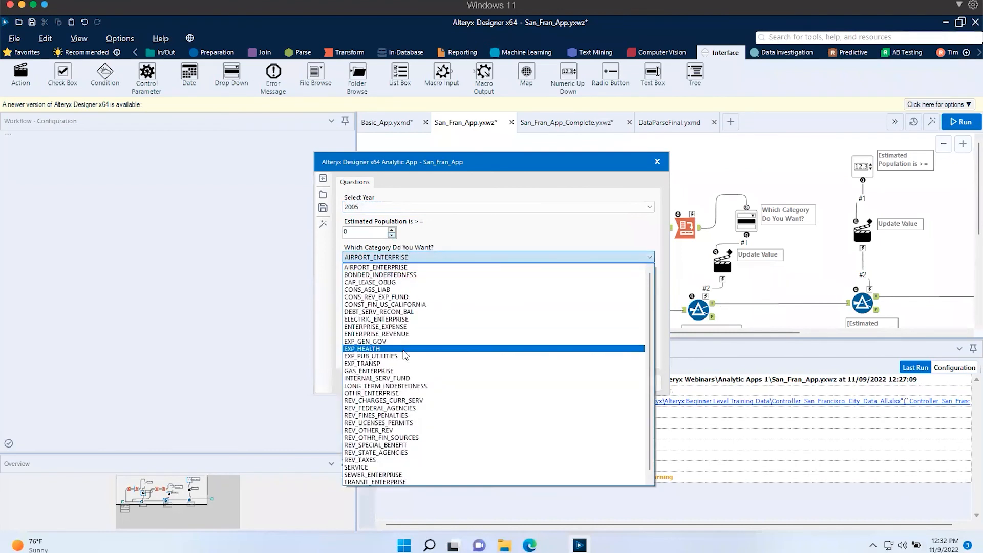
pyautogui.click(388, 371)
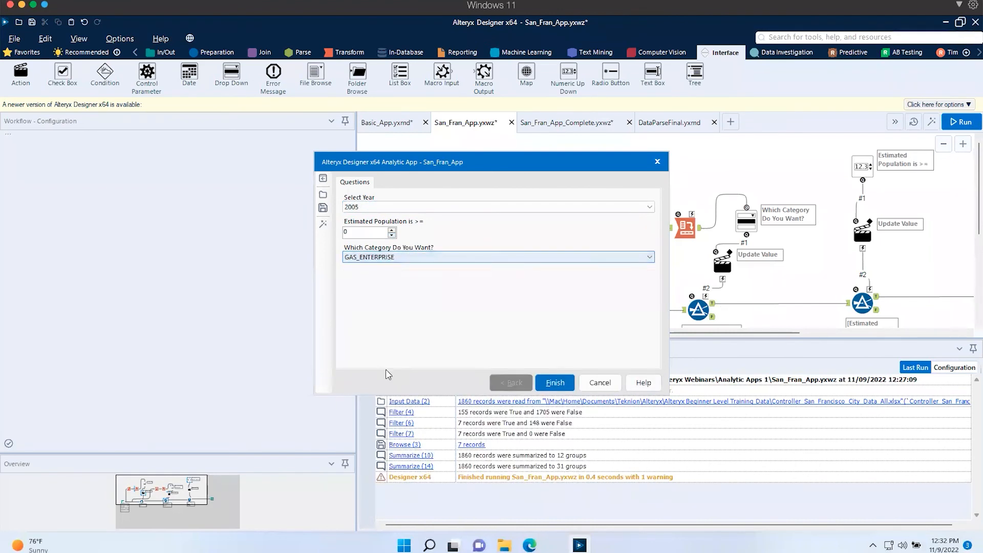
pyautogui.click(555, 383)
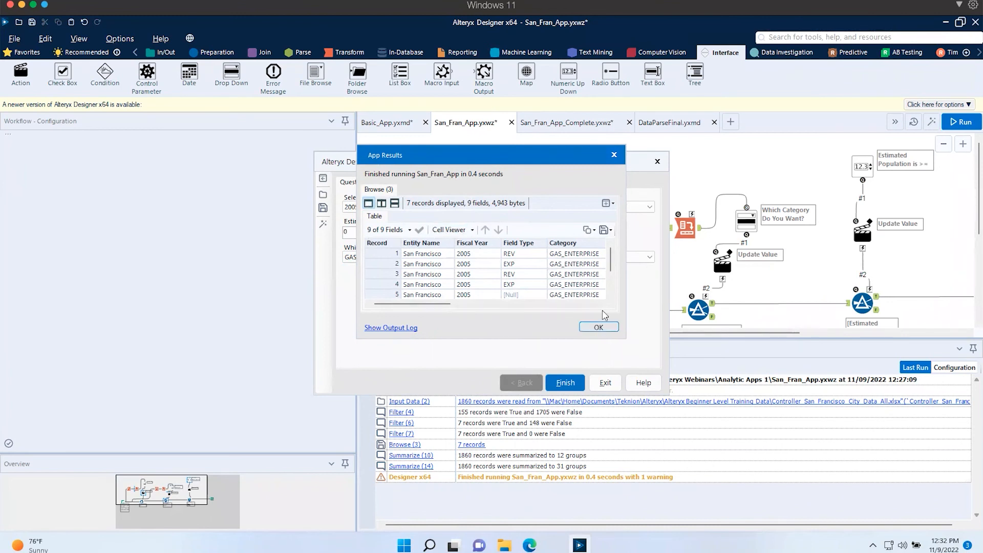
pyautogui.click(614, 155)
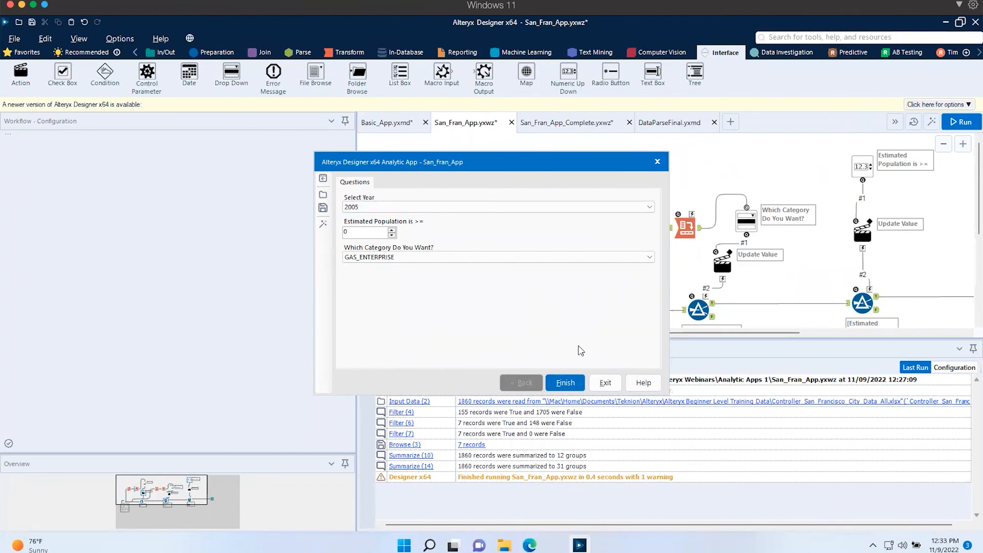
pyautogui.click(605, 383)
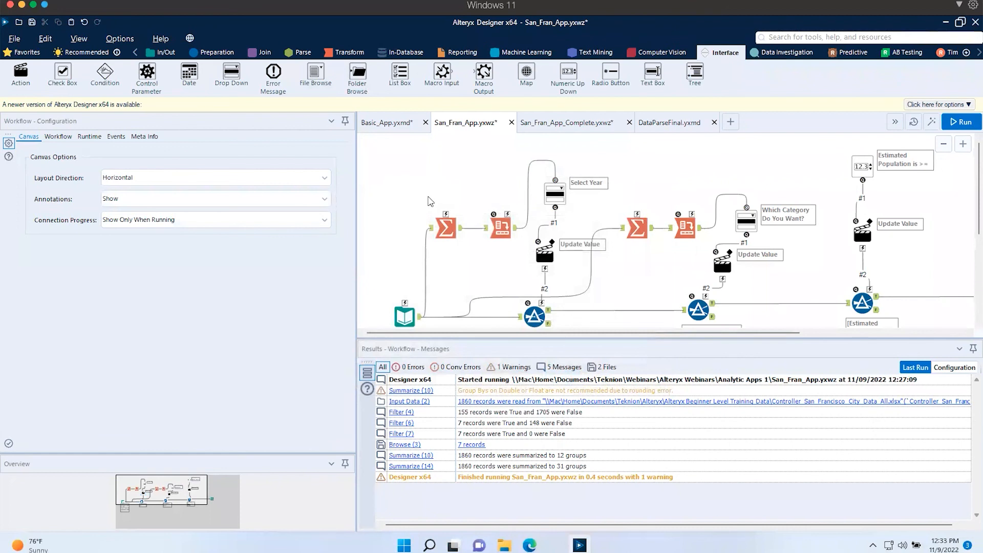
# Step: Switch to the Alteryx Gallery in Microsoft Edge and open the details page of DataParseFinalApp from the DataParse collection
pyautogui.click(534, 314)
pyautogui.moveTo(530, 546)
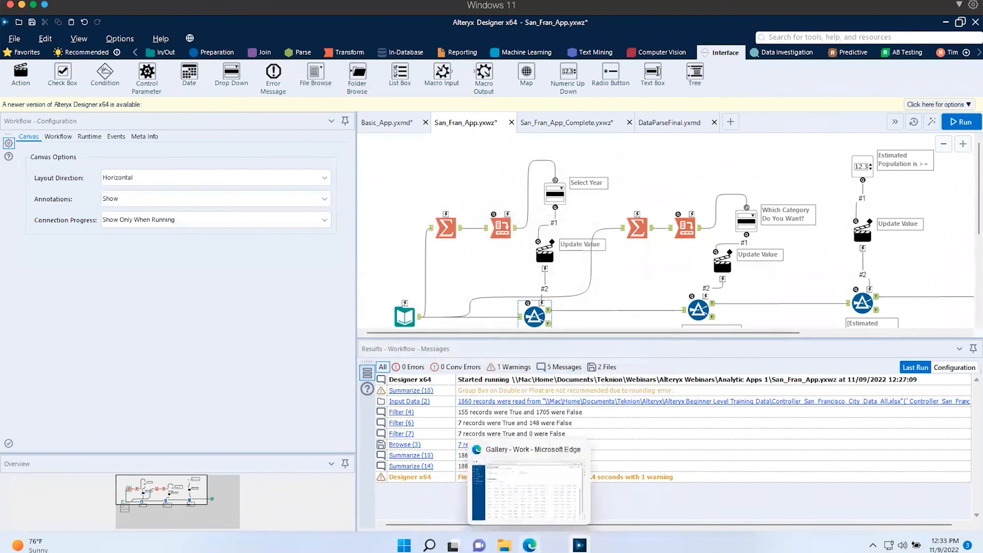
pyautogui.click(530, 486)
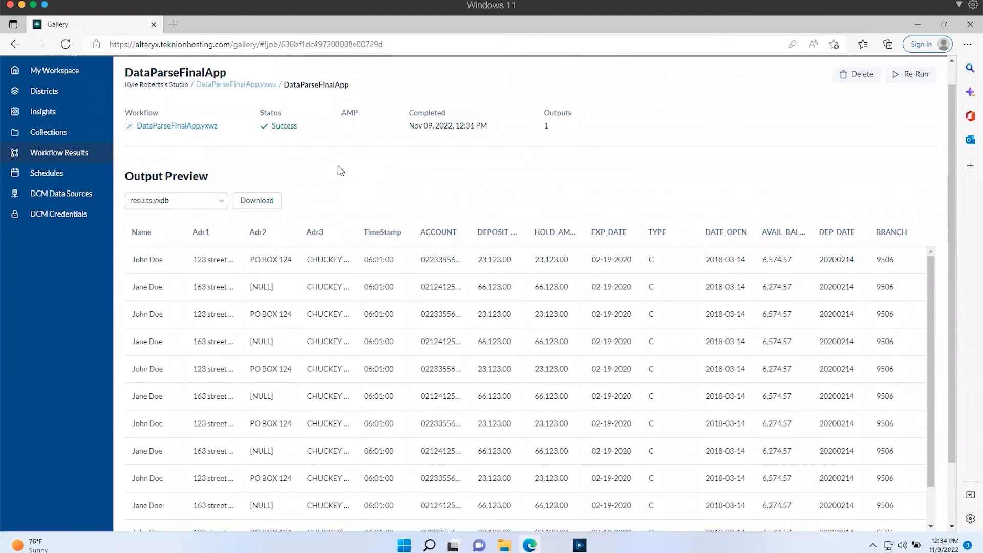
pyautogui.click(55, 134)
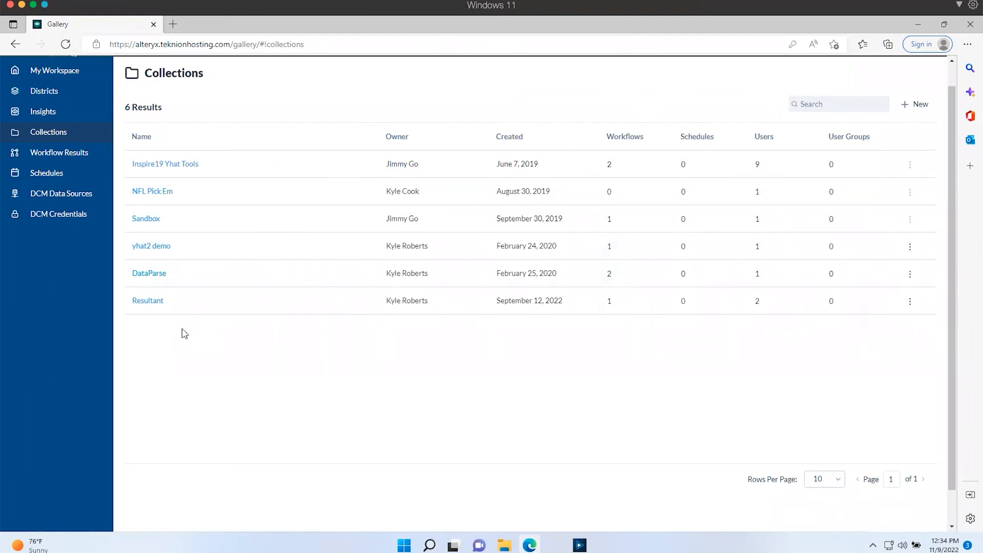
pyautogui.click(158, 274)
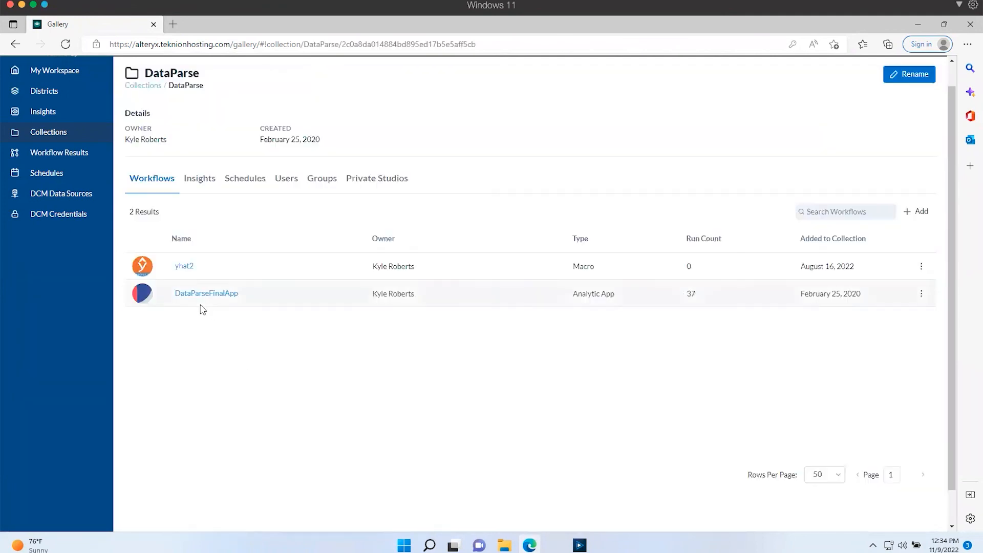
pyautogui.click(209, 291)
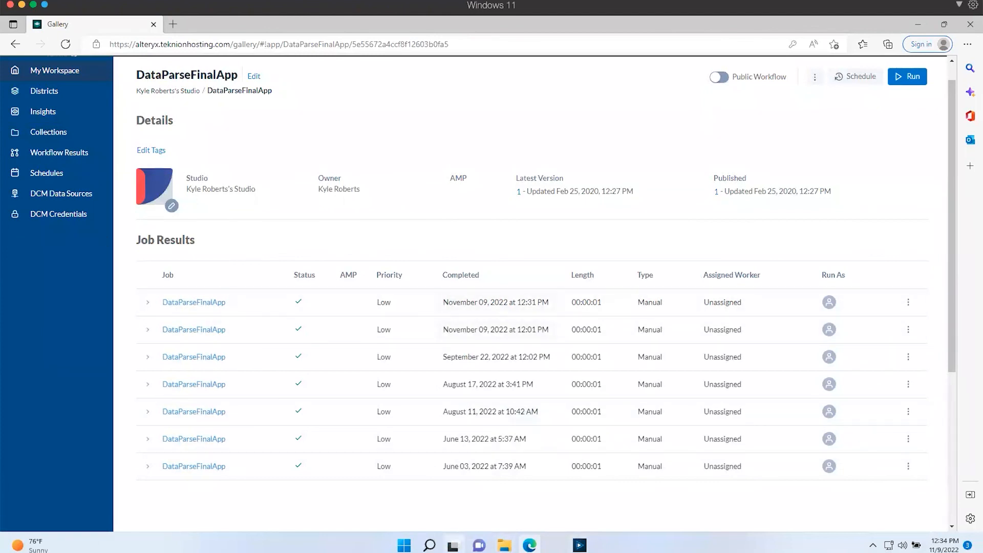
# Step: Switch to Alteryx Designer and examine the Input Data tool and the first Formula tool in the DataParseFinal workflow
pyautogui.click(579, 545)
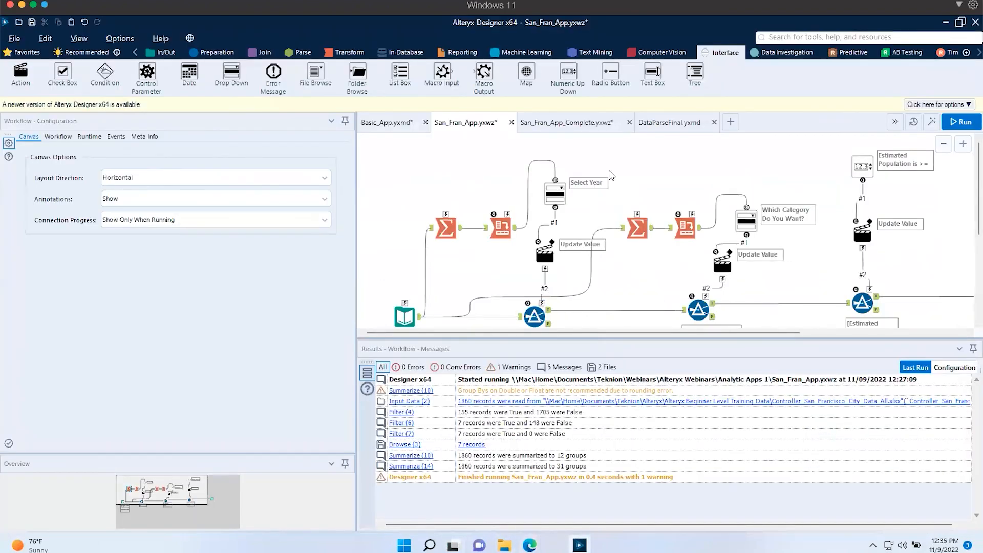
pyautogui.click(666, 125)
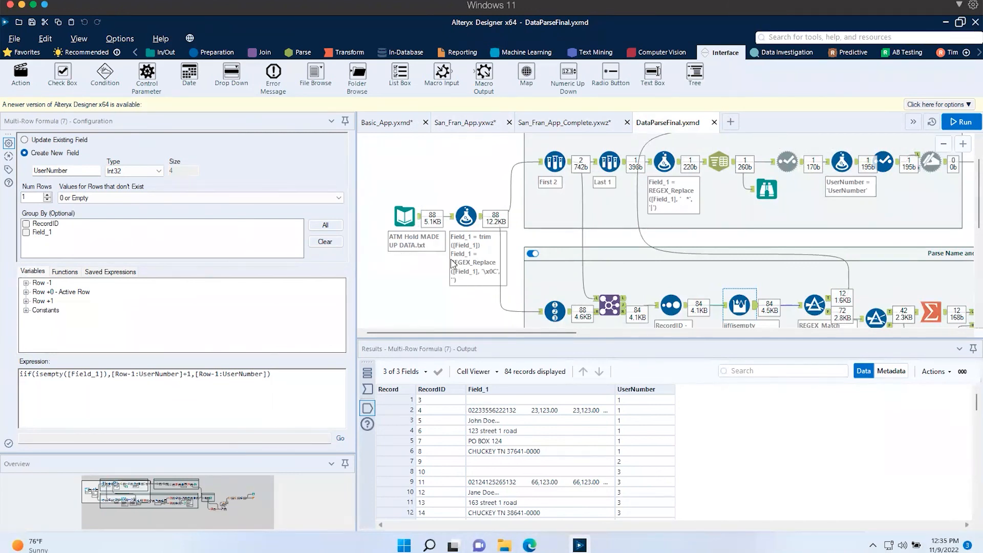
pyautogui.click(405, 214)
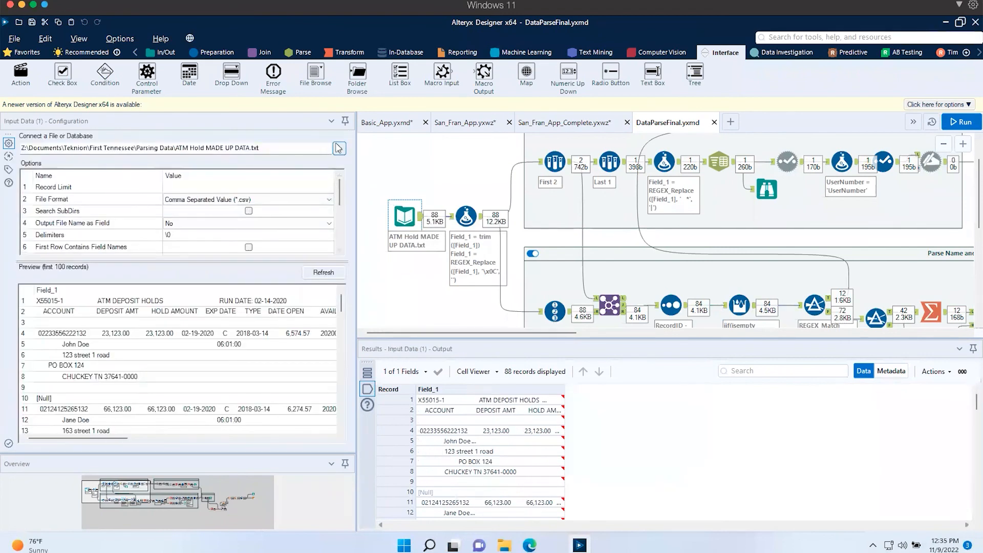
pyautogui.click(466, 215)
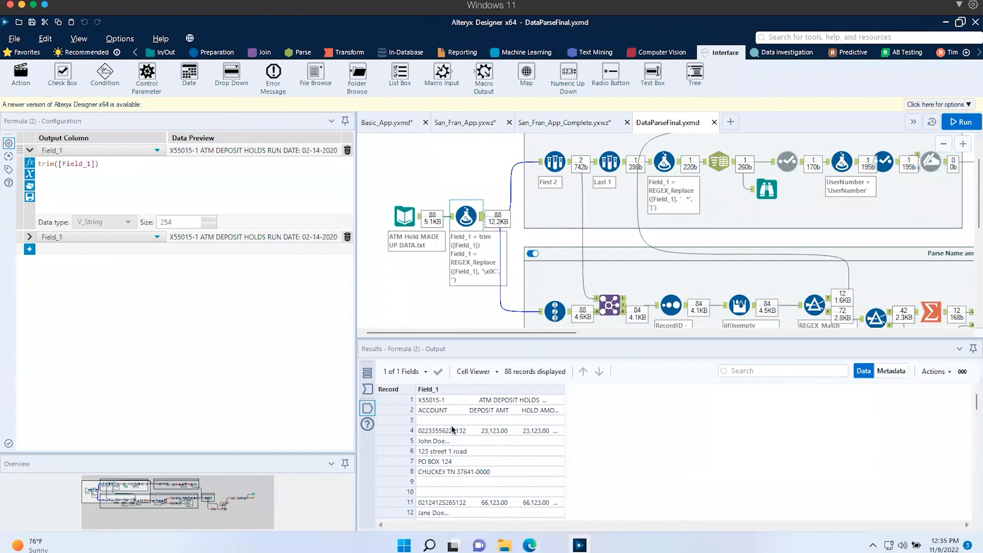
# Step: Return to the Gallery in Microsoft Edge, open DataParseFinalApp's run page and choose ATM Hold MADE UP DATA.txt as the DB2 formatted file
pyautogui.click(529, 545)
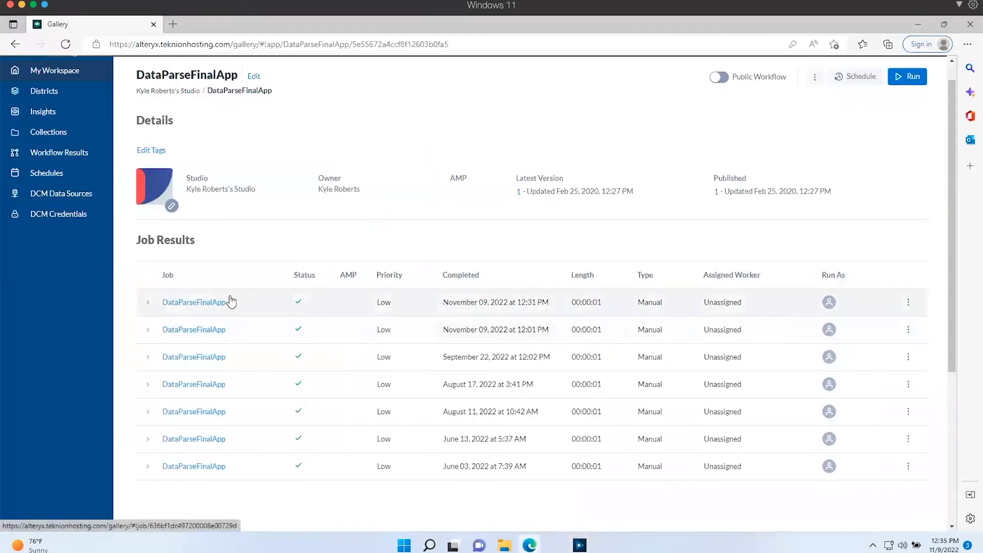
pyautogui.click(910, 78)
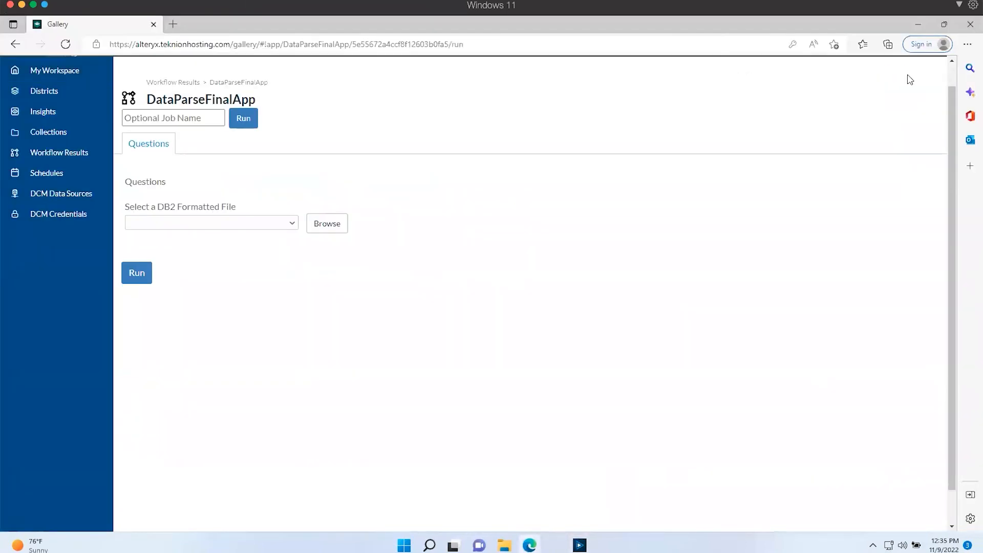
pyautogui.click(292, 224)
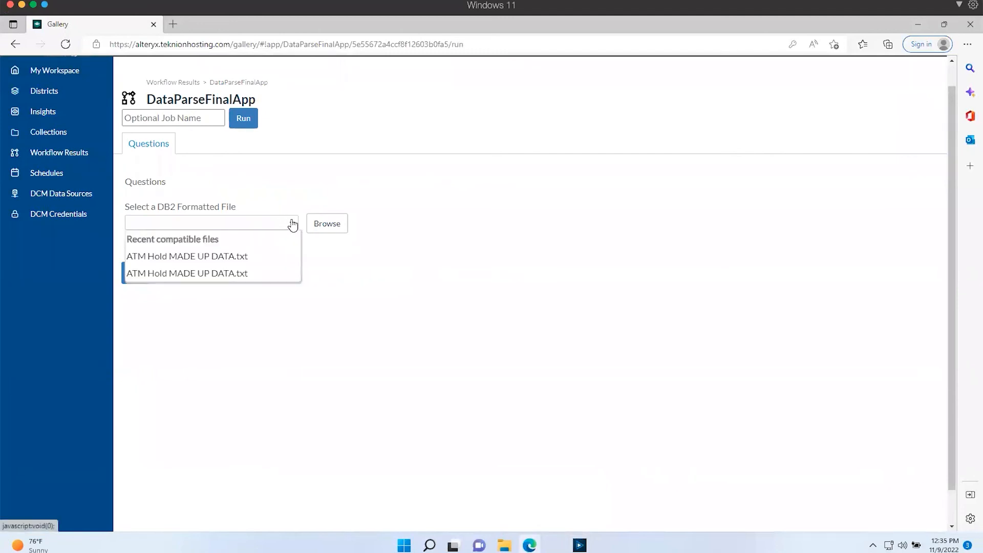
pyautogui.click(209, 257)
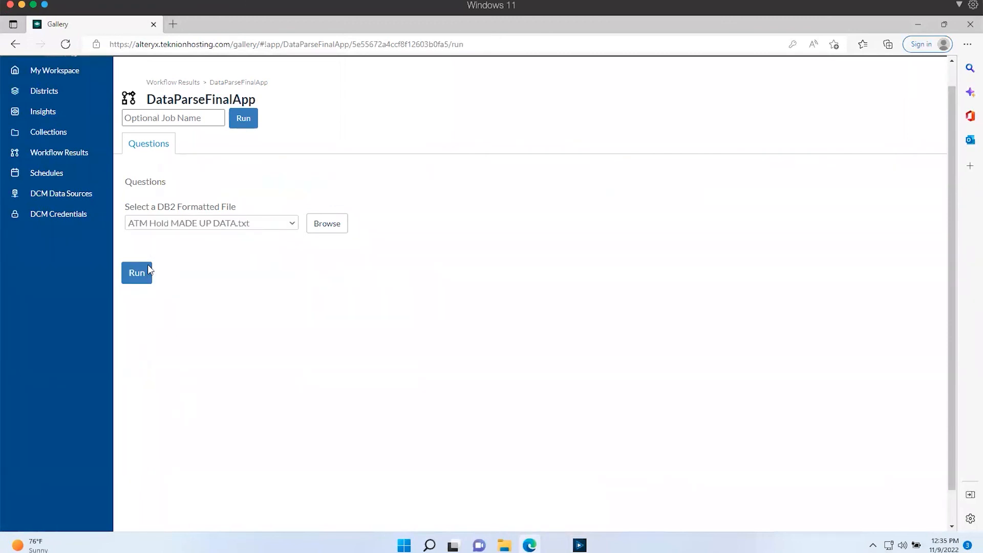